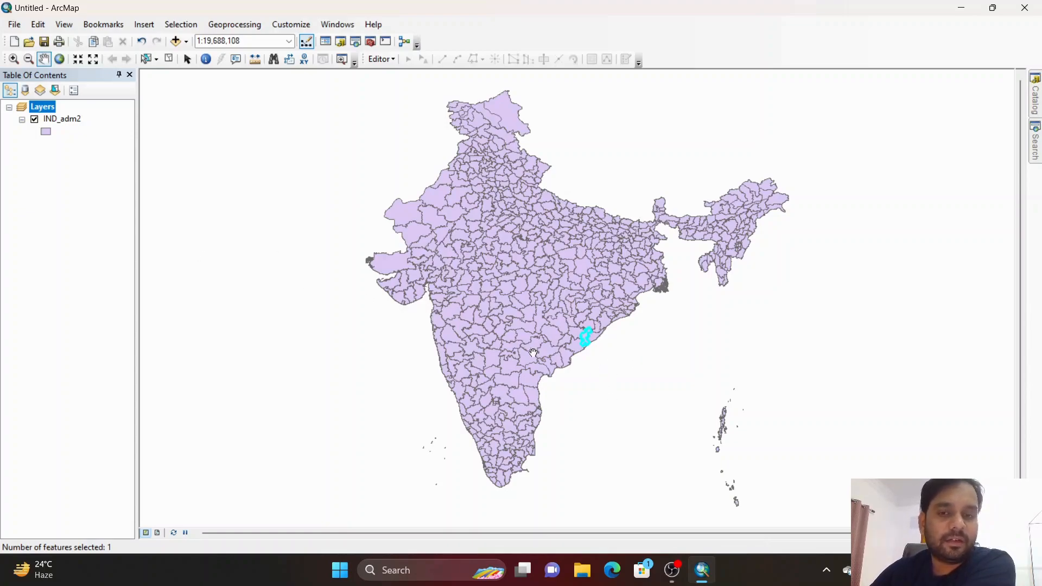
# Step: Check the IND_adm2 attribute table and create a new layer from the selected Vizianagaram district
pyautogui.click(1037, 111)
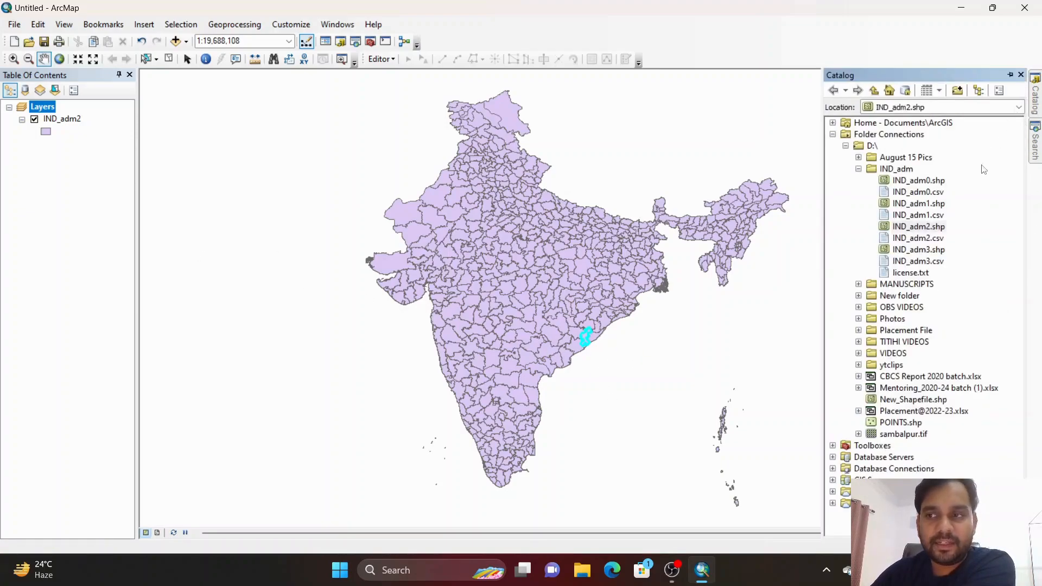
pyautogui.rightClick(62, 119)
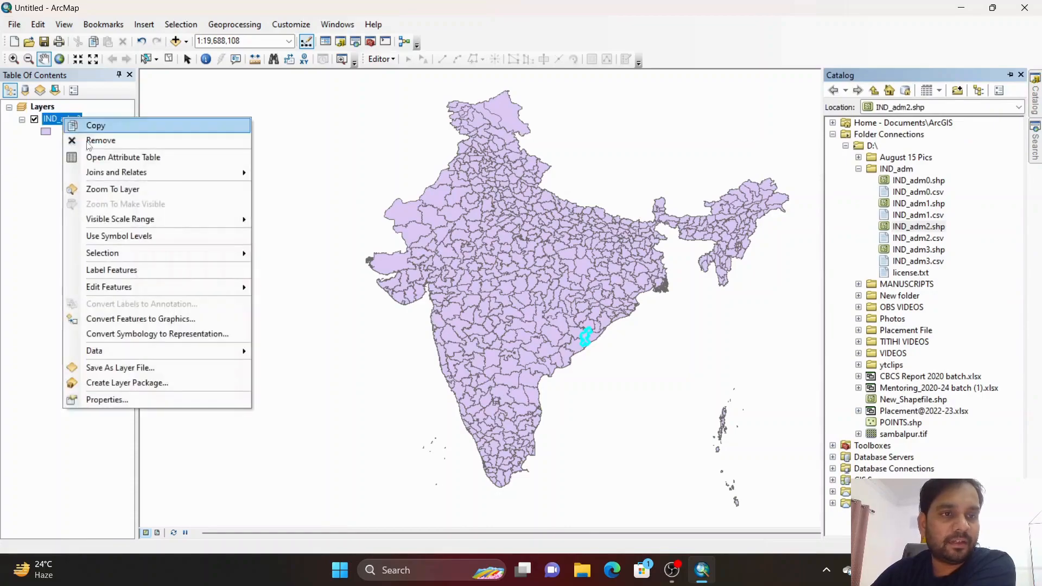
pyautogui.click(111, 157)
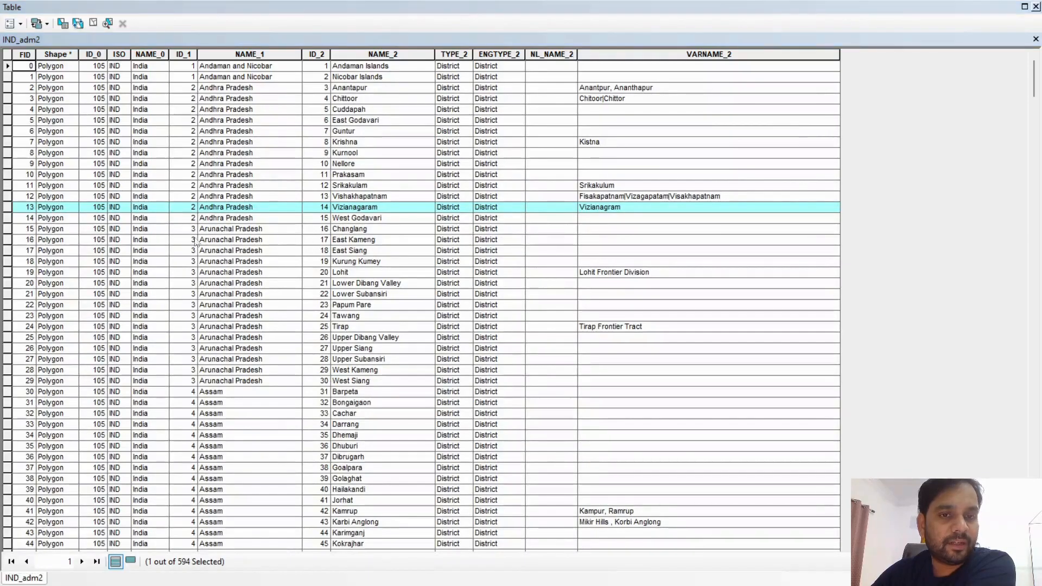
pyautogui.click(1036, 6)
pyautogui.rightClick(77, 122)
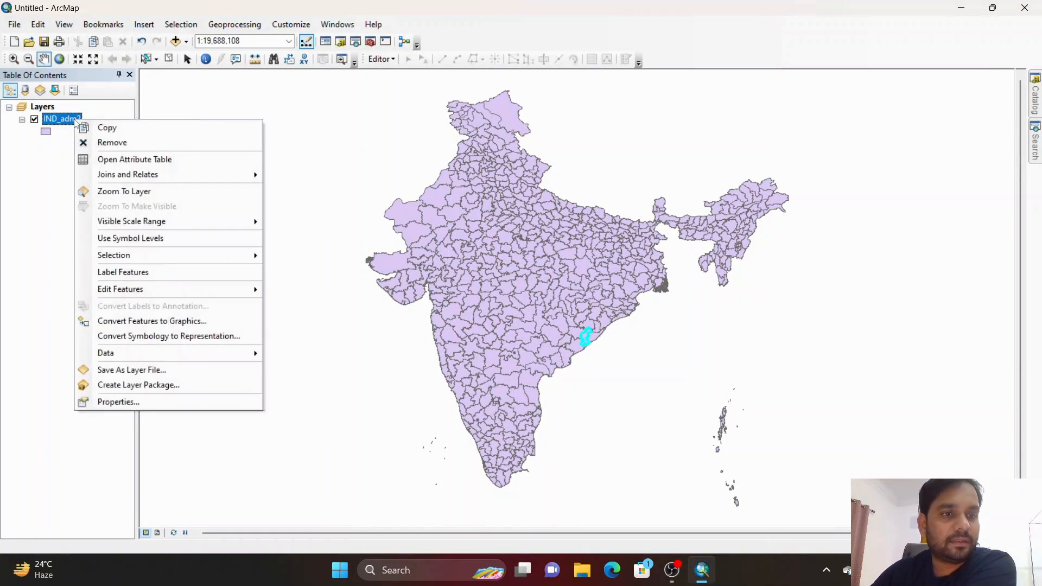
pyautogui.moveTo(216, 253)
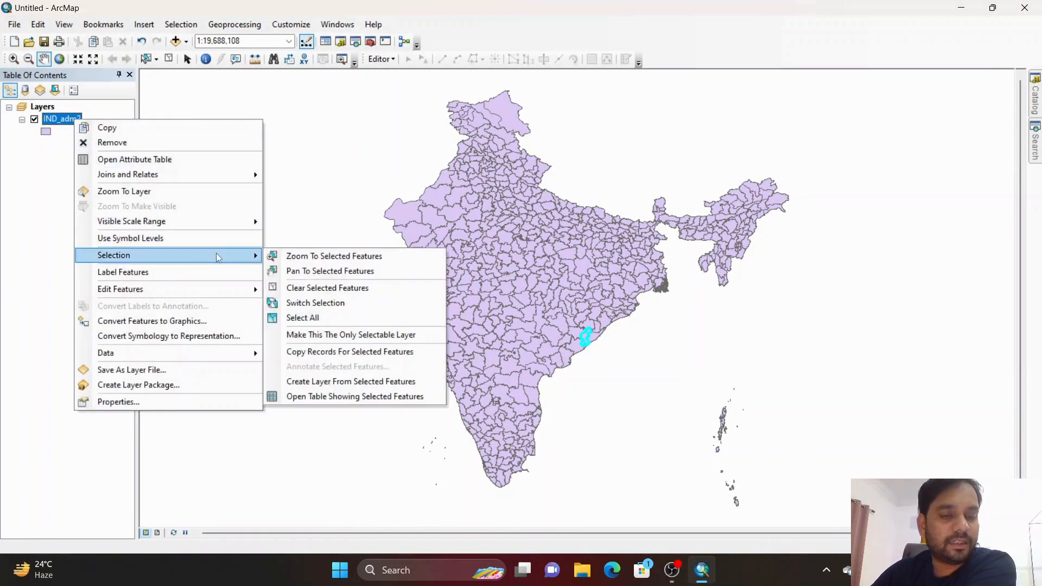
pyautogui.click(304, 382)
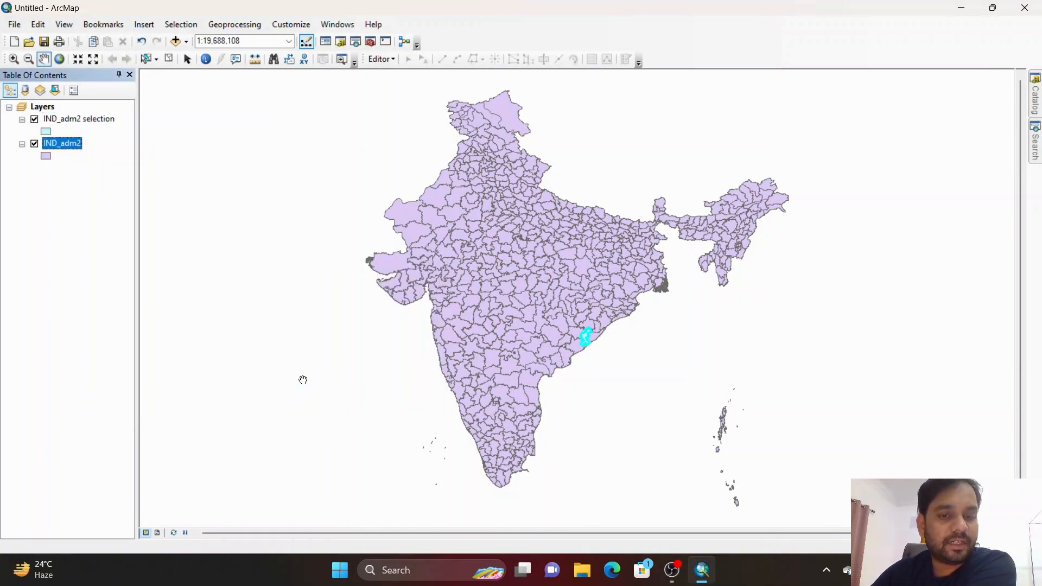
# Step: Hide the original IND_adm2 layer and remove it from the map, keeping only the selection layer
pyautogui.click(35, 144)
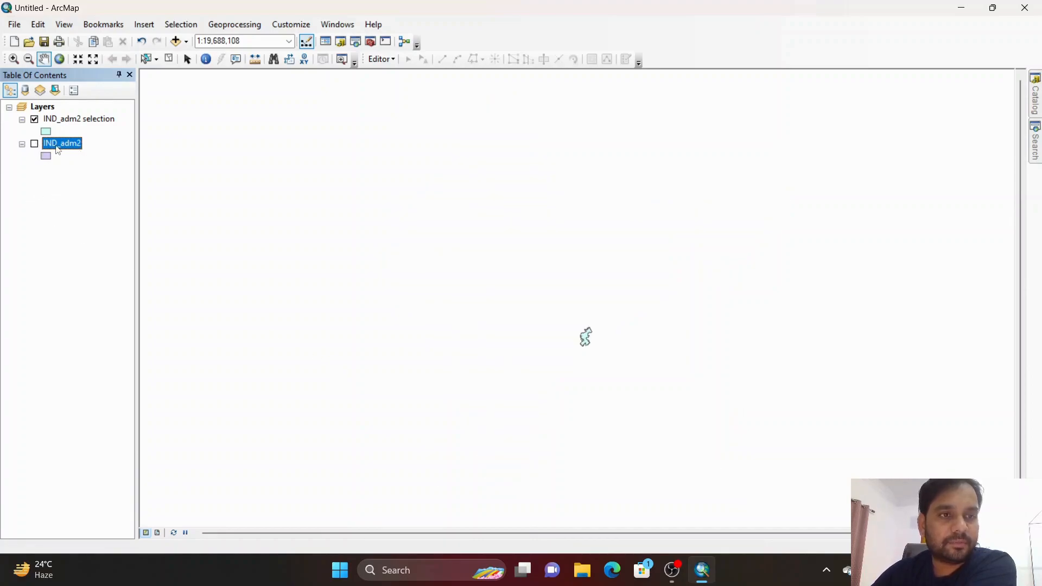
pyautogui.rightClick(58, 151)
pyautogui.click(79, 167)
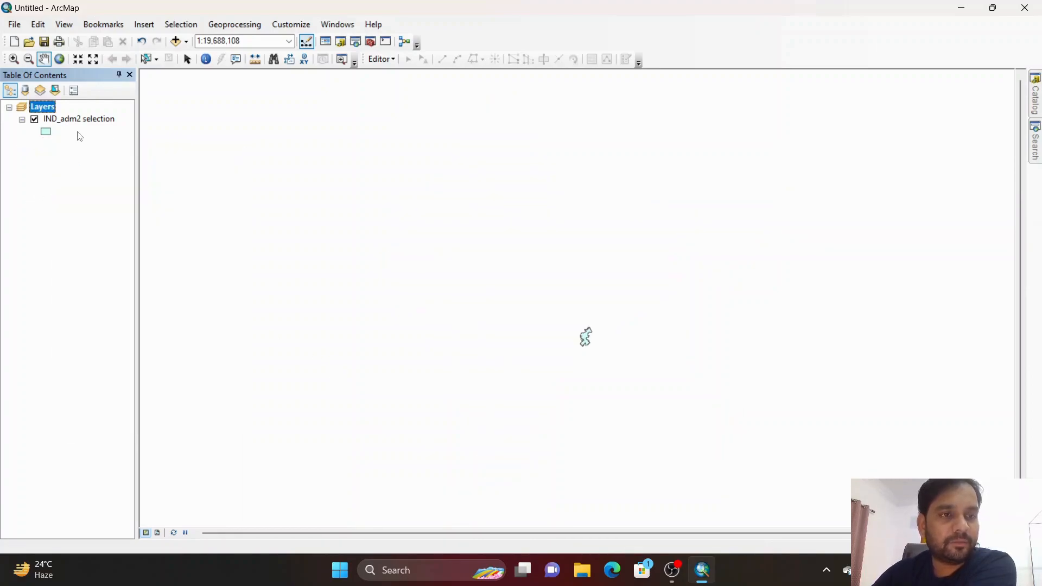
# Step: Symbolize the IND_adm2 selection layer with the Hollow fill and a thicker black outline
pyautogui.scroll(1, 643, 357)
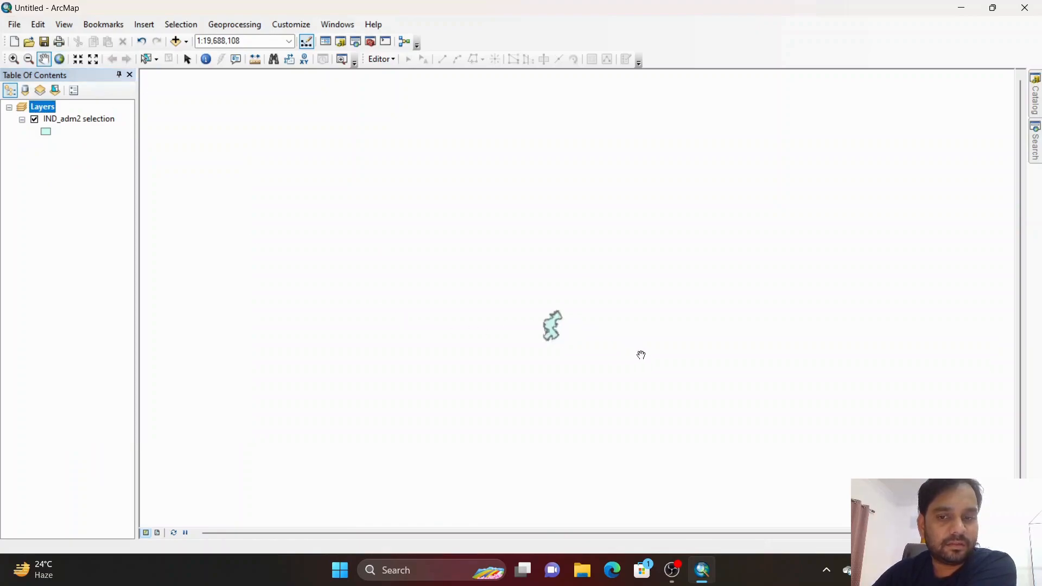
pyautogui.scroll(4, 638, 356)
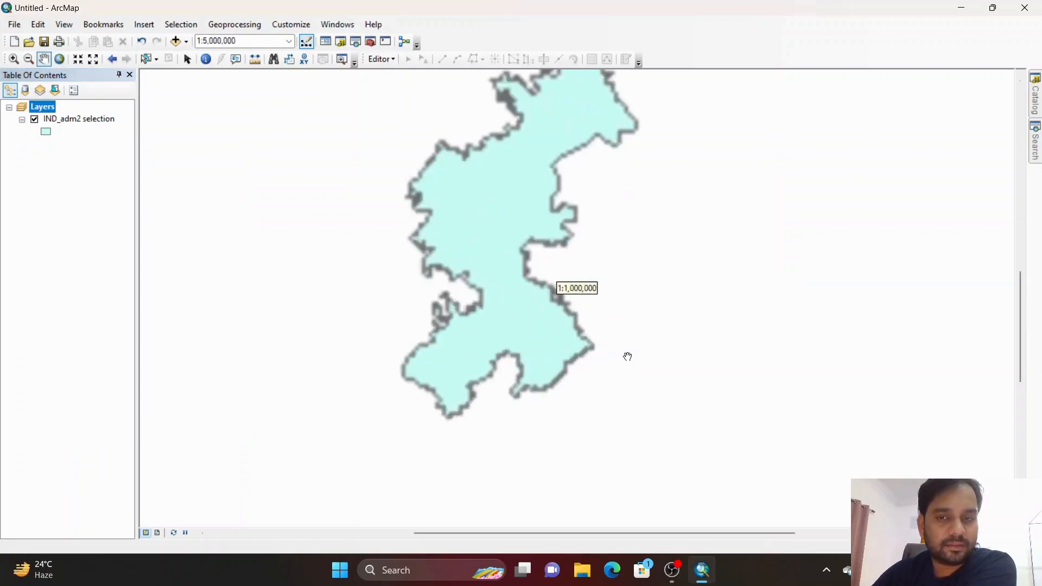
pyautogui.scroll(-1, 625, 347)
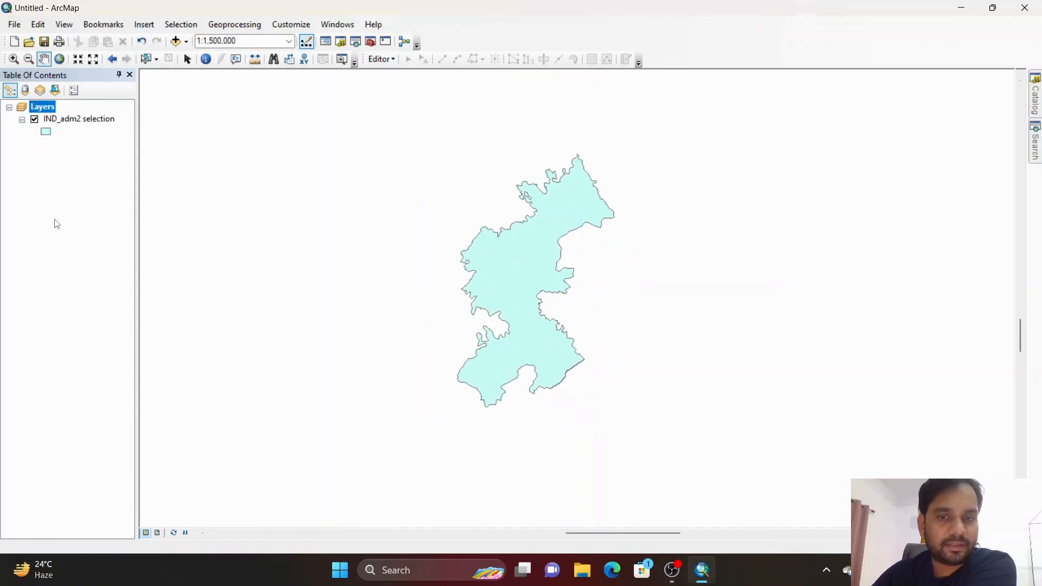
pyautogui.doubleClick(45, 131)
pyautogui.click(385, 264)
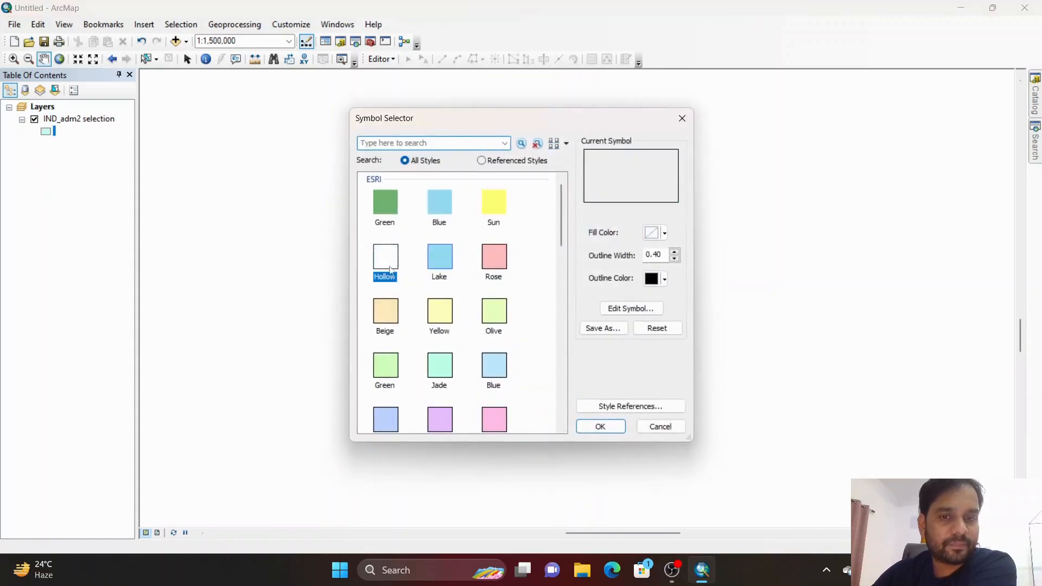
pyautogui.click(600, 426)
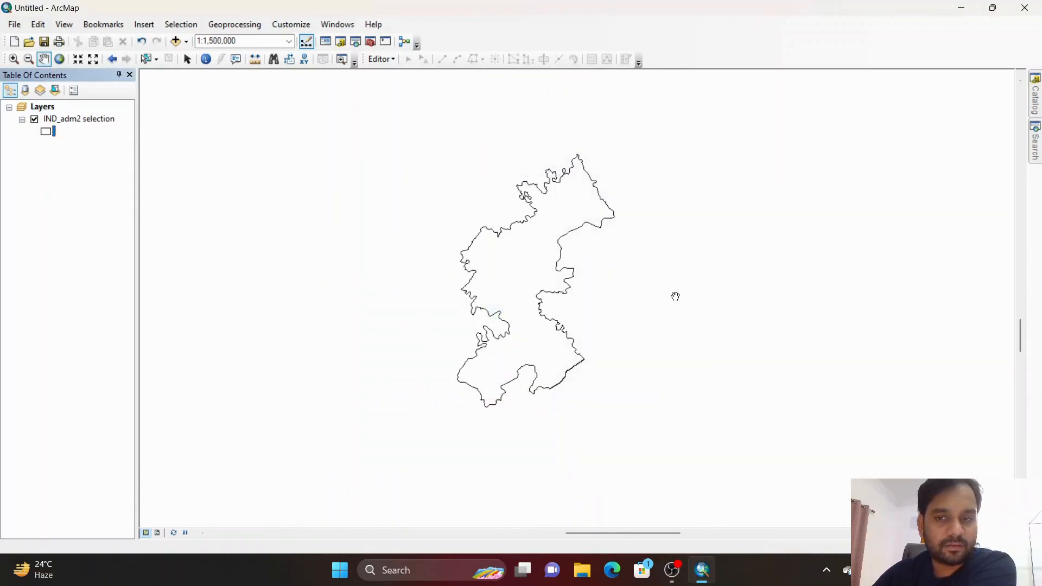
pyautogui.doubleClick(46, 132)
pyautogui.click(674, 251)
pyautogui.click(675, 252)
pyautogui.click(600, 426)
# Step: Start an edit session and open the vertices of the district polygon for editing
pyautogui.scroll(2, 574, 288)
pyautogui.moveTo(625, 345); pyautogui.dragTo(609, 309)
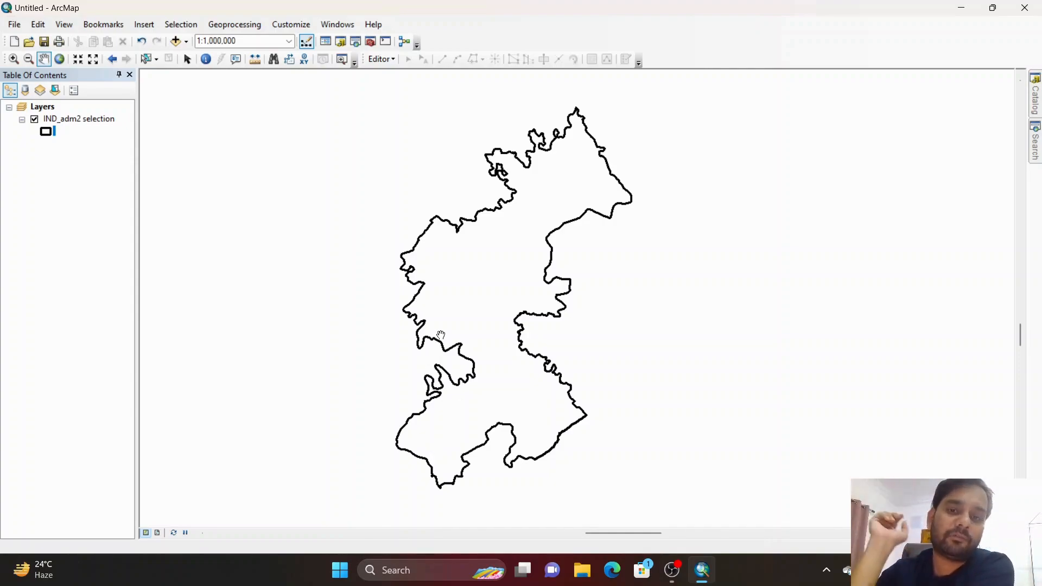
pyautogui.click(388, 60)
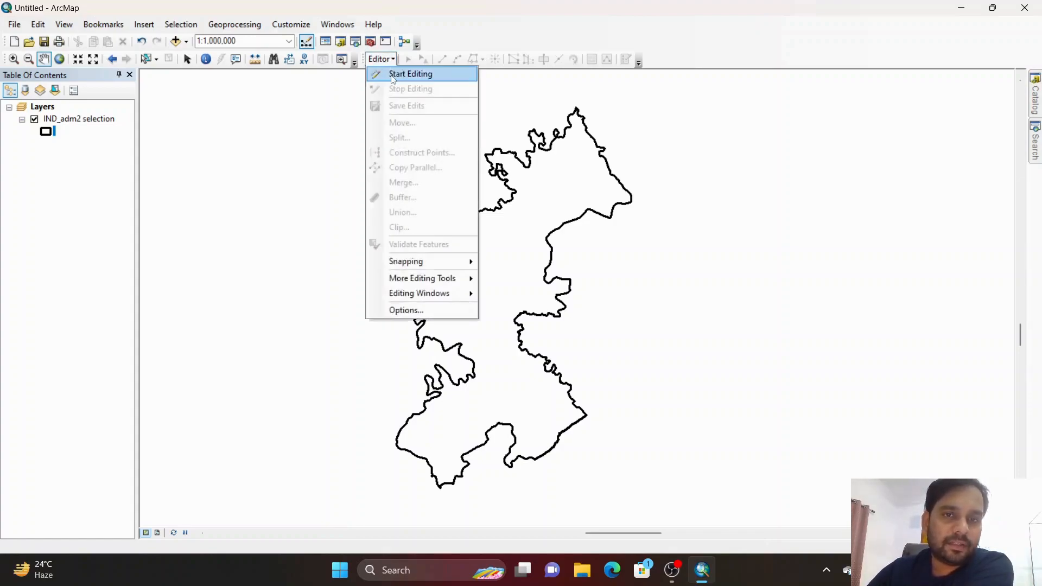
pyautogui.click(393, 76)
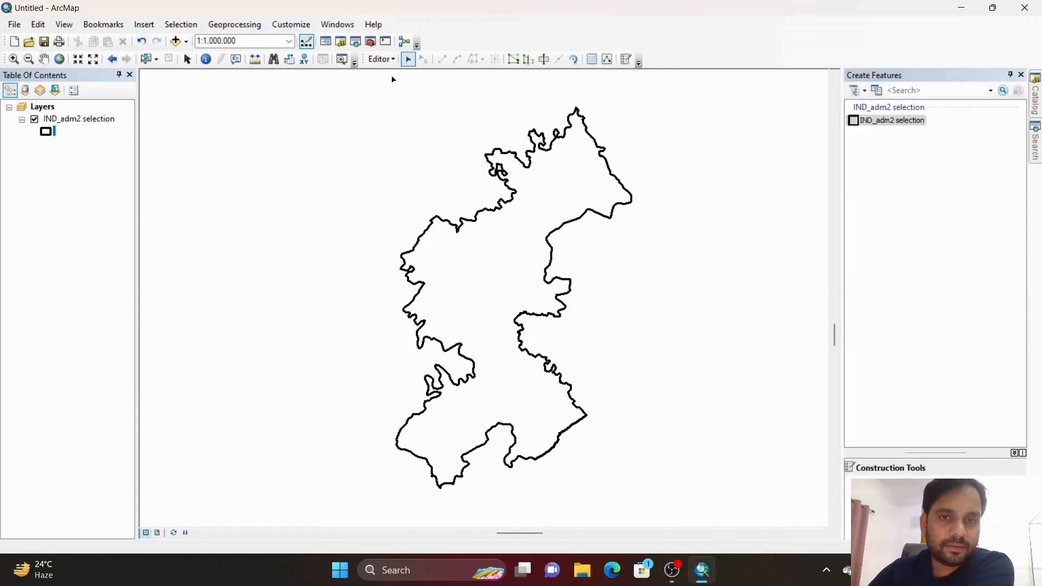
pyautogui.click(878, 120)
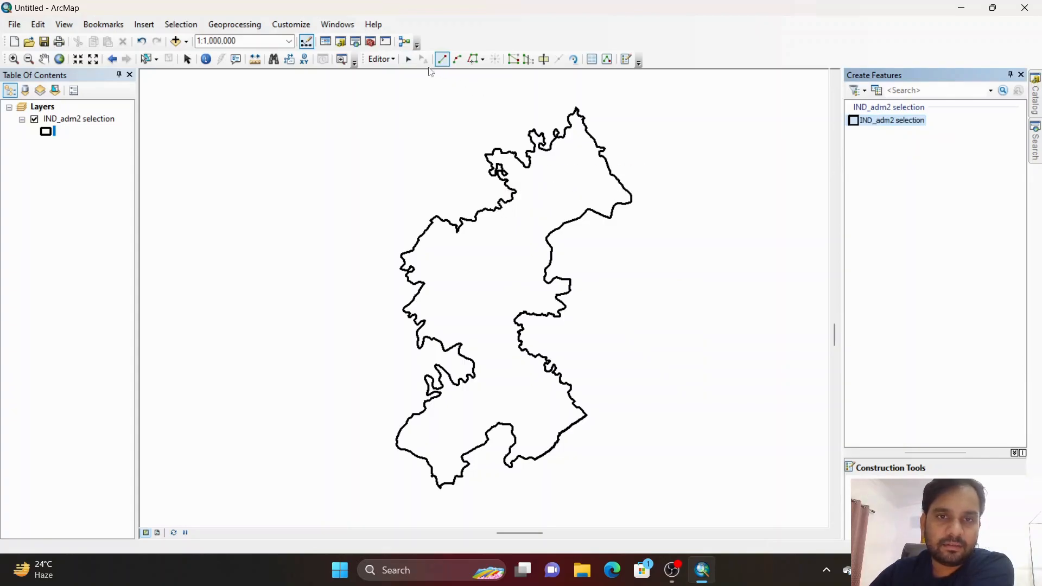
pyautogui.click(412, 62)
pyautogui.click(495, 239)
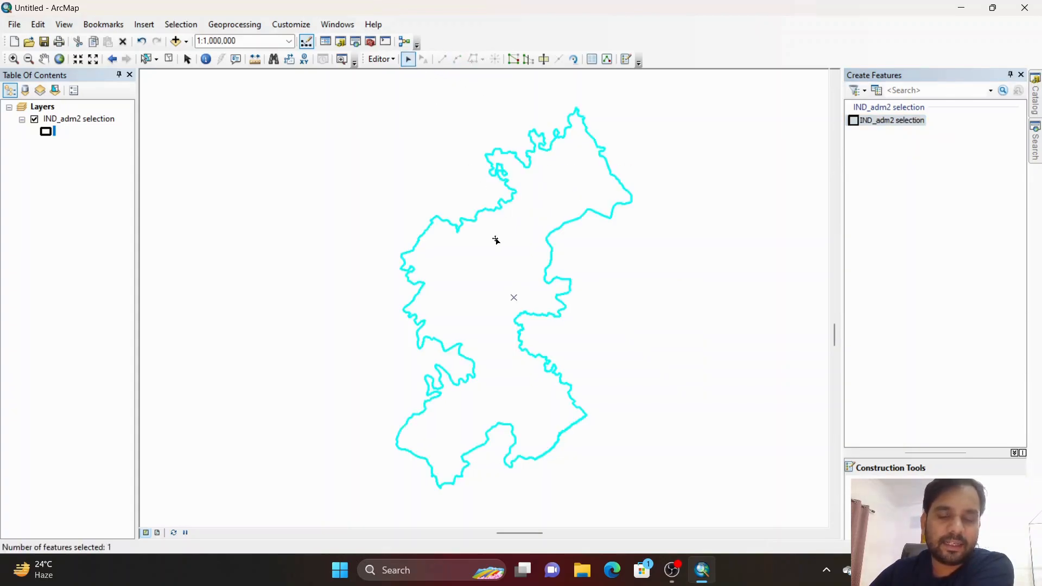
pyautogui.doubleClick(495, 239)
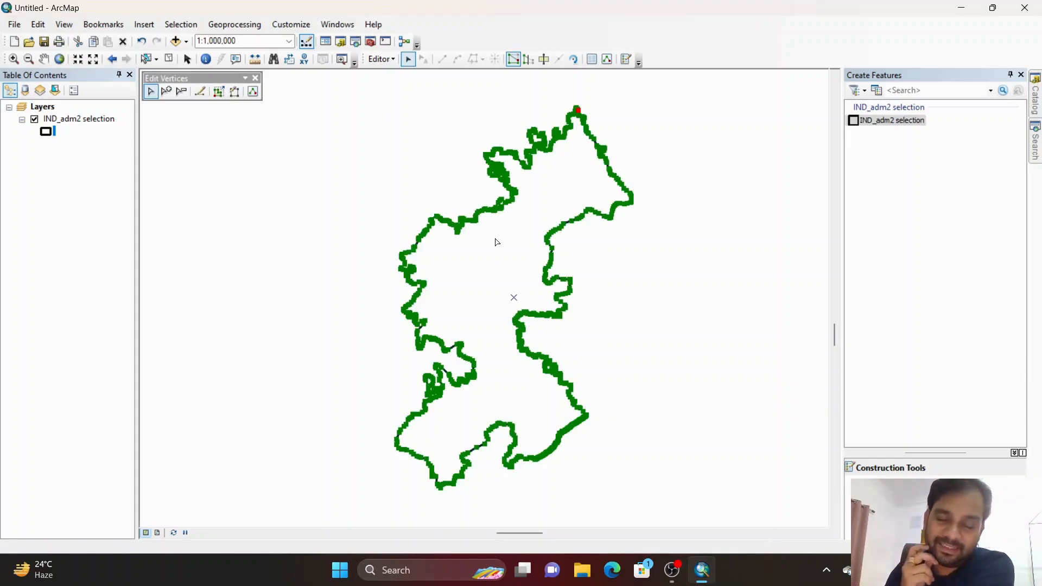
# Step: Delete the vertices of a small inward bend on the district boundary so it becomes a straight segment, and save the edits
pyautogui.scroll(6, 495, 242)
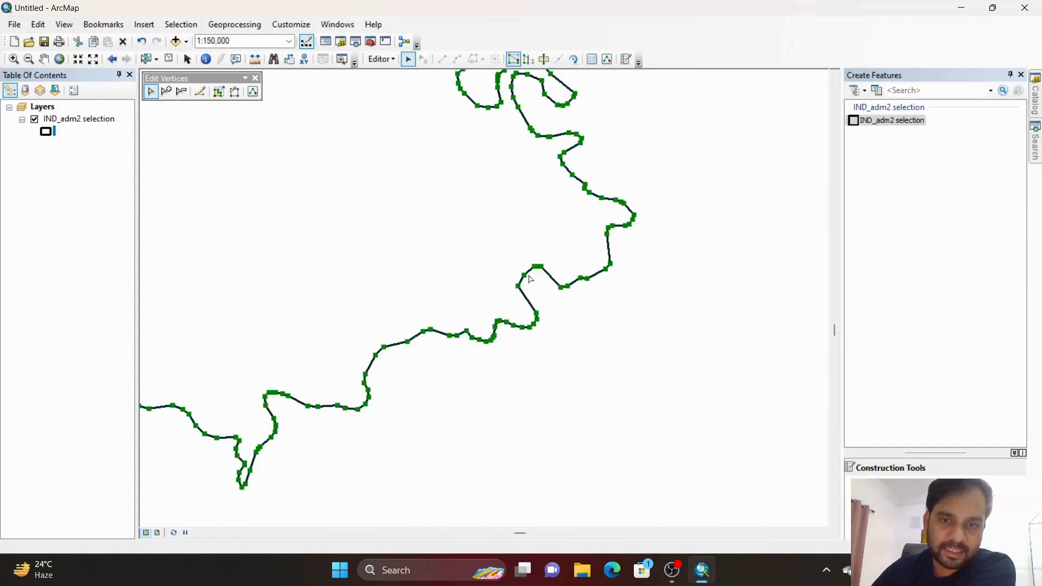
pyautogui.scroll(3, 552, 303)
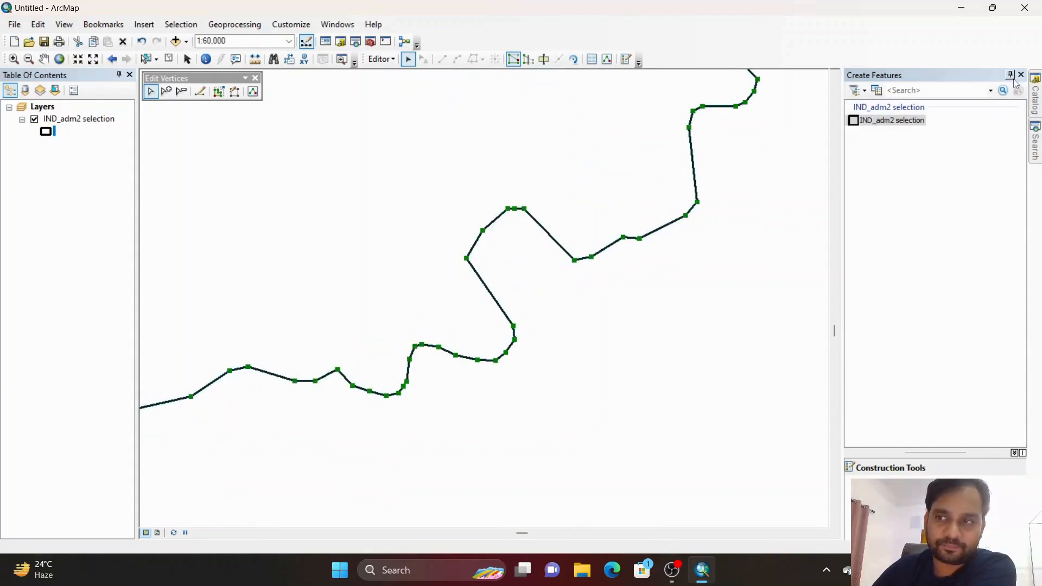
pyautogui.click(1021, 74)
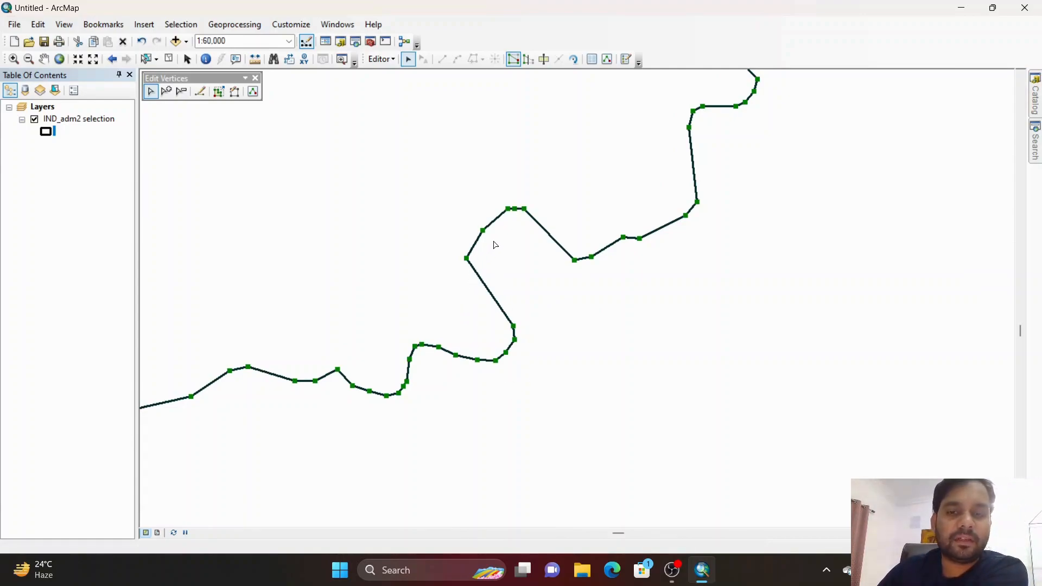
pyautogui.scroll(4, 613, 324)
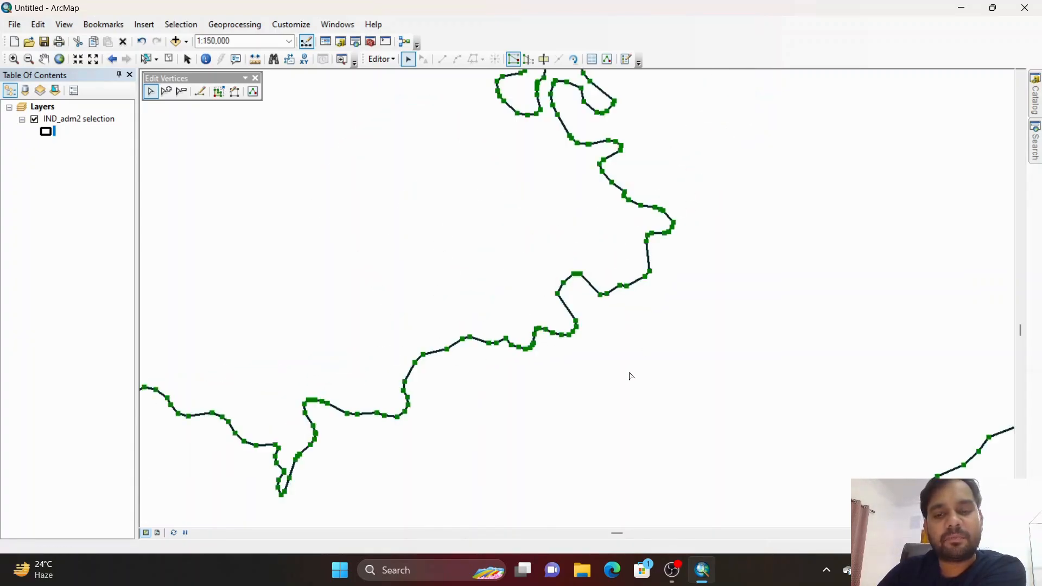
pyautogui.click(631, 328)
pyautogui.doubleClick(652, 353)
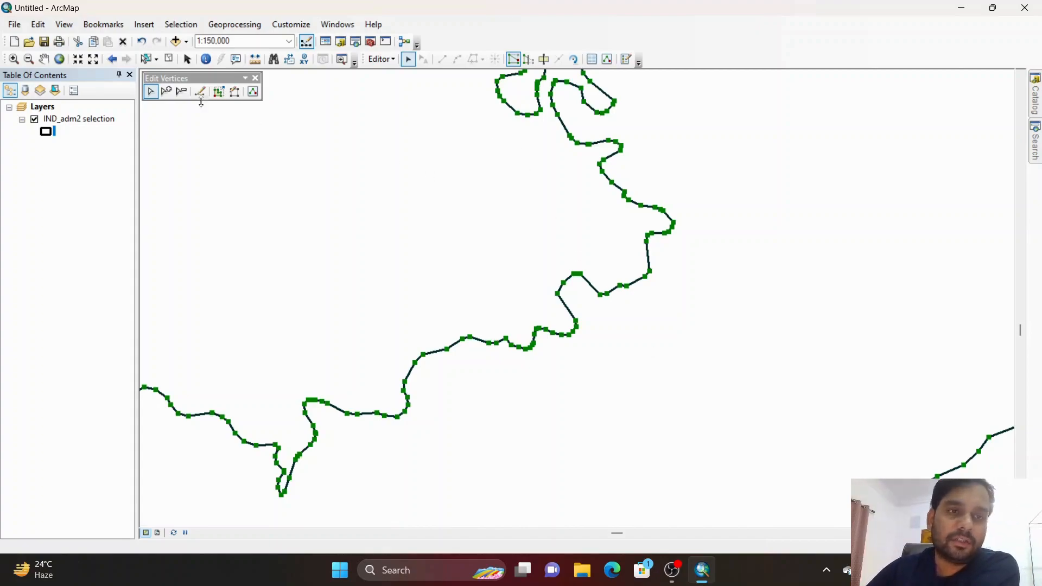
pyautogui.click(181, 93)
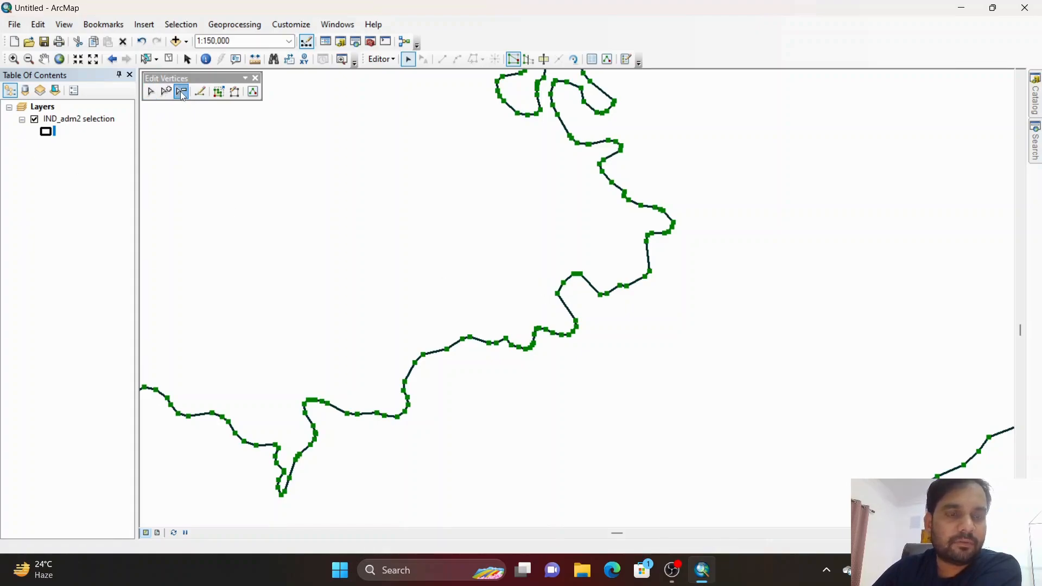
pyautogui.click(558, 294)
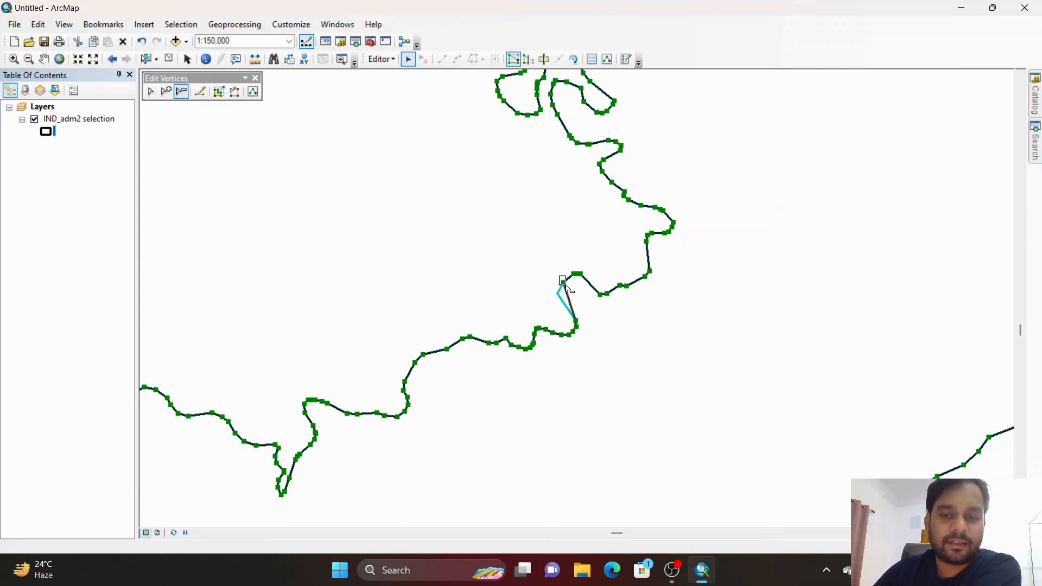
pyautogui.click(565, 283)
pyautogui.moveTo(560, 264); pyautogui.dragTo(586, 292)
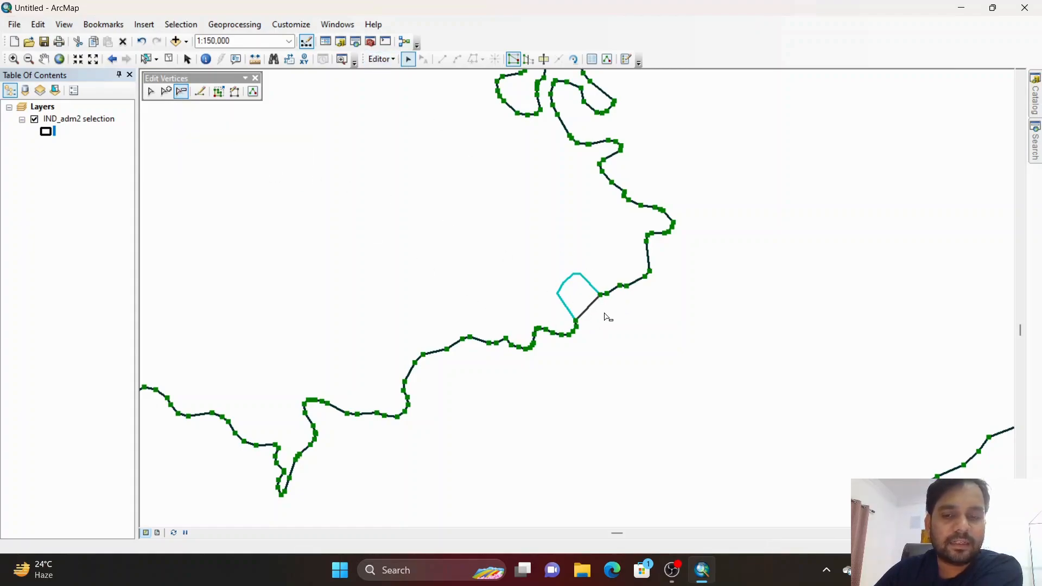
pyautogui.click(382, 59)
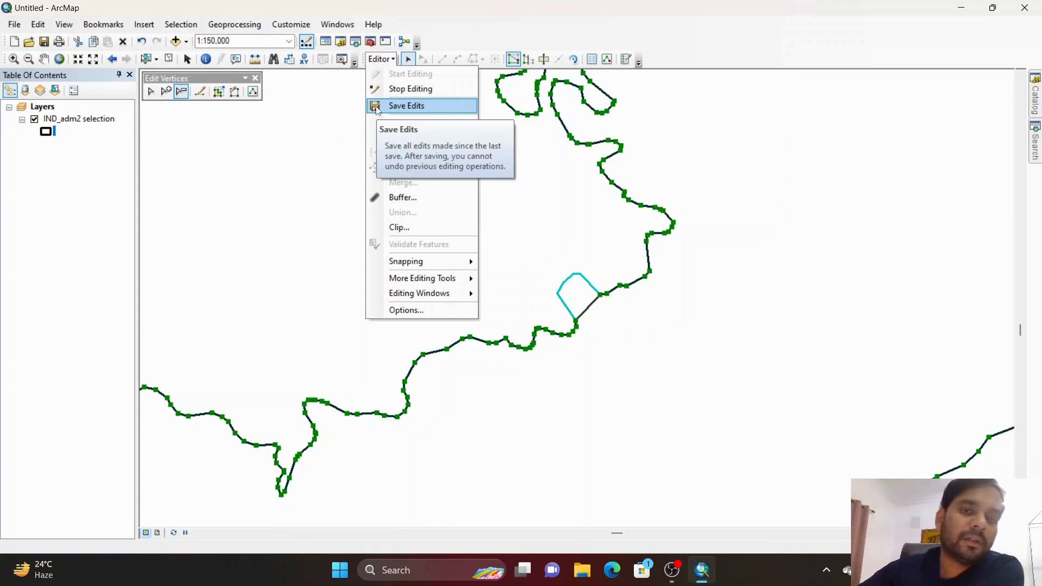
pyautogui.click(402, 106)
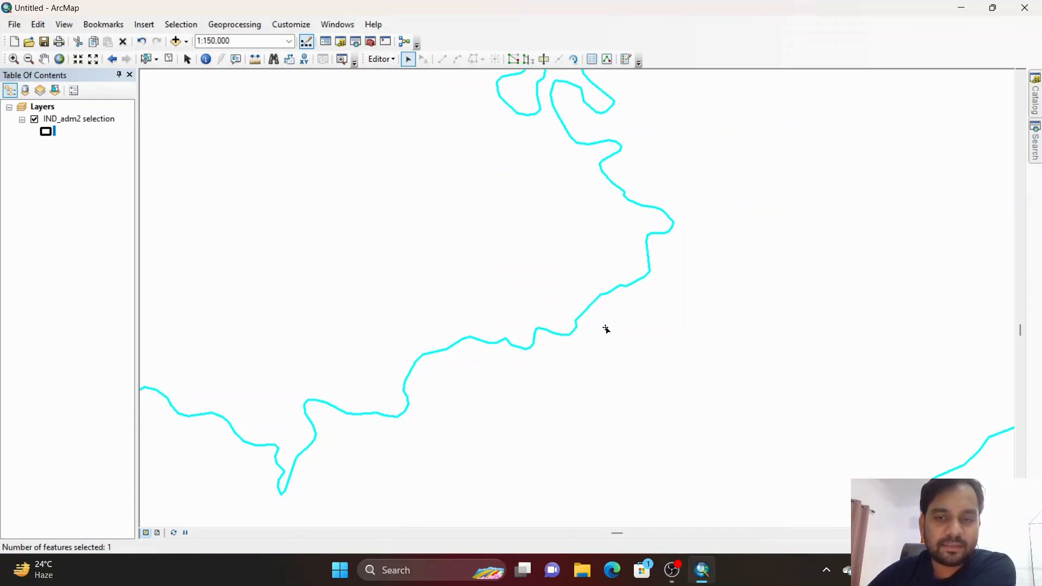
# Step: Reopen the polygon's vertices and add two vertices along the straightened boundary segment
pyautogui.doubleClick(585, 388)
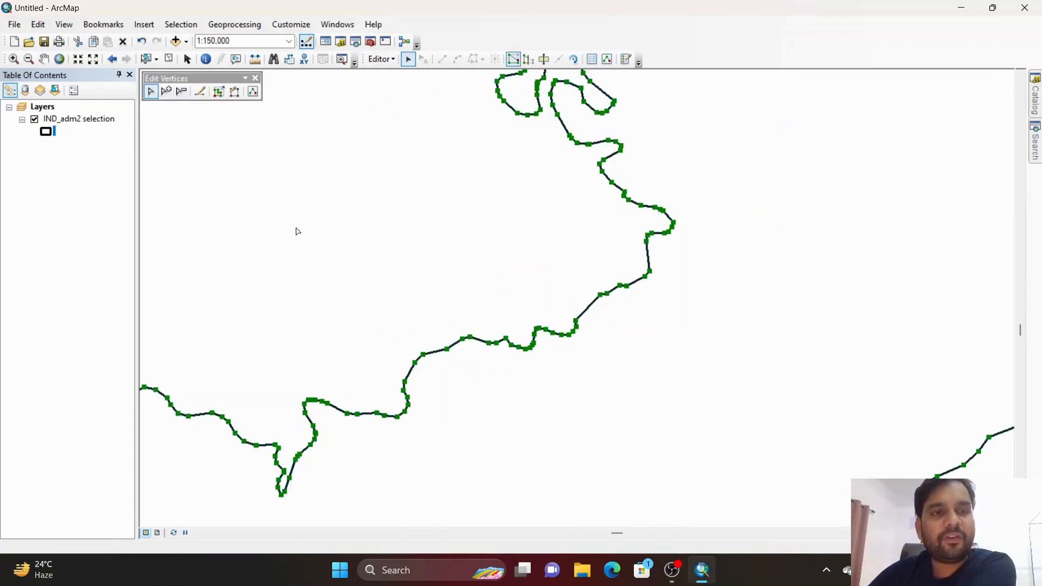
pyautogui.click(166, 91)
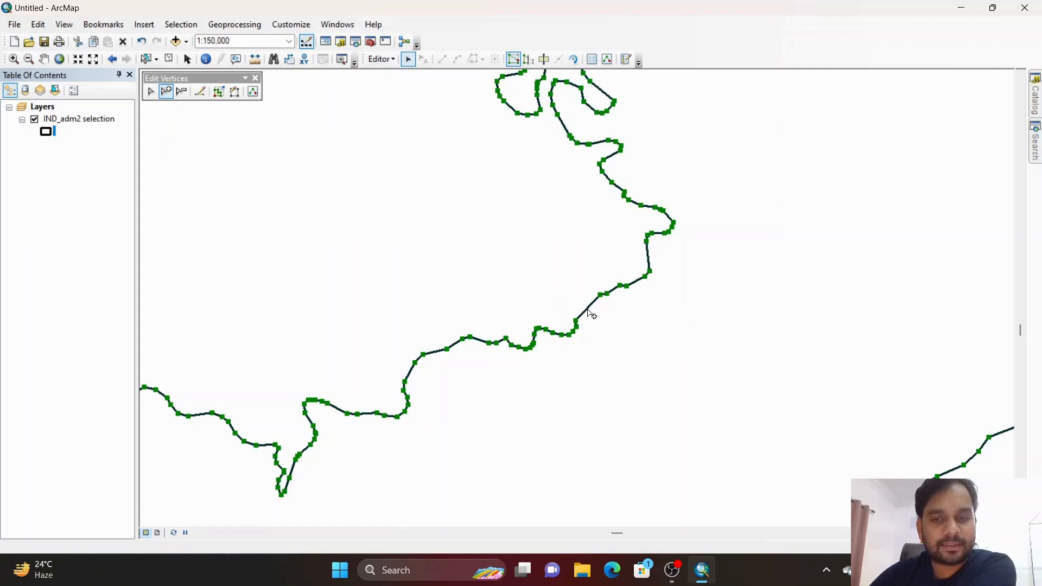
pyautogui.click(585, 311)
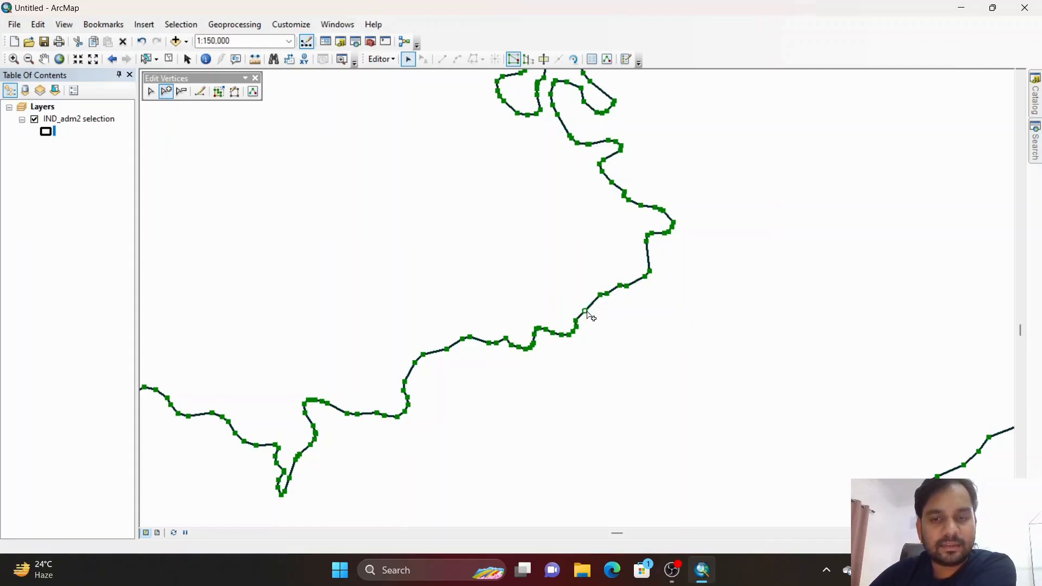
pyautogui.click(592, 304)
# Step: Move the added vertices and their two neighbours inward to reshape the boundary into a bend, and save the edits
pyautogui.click(151, 92)
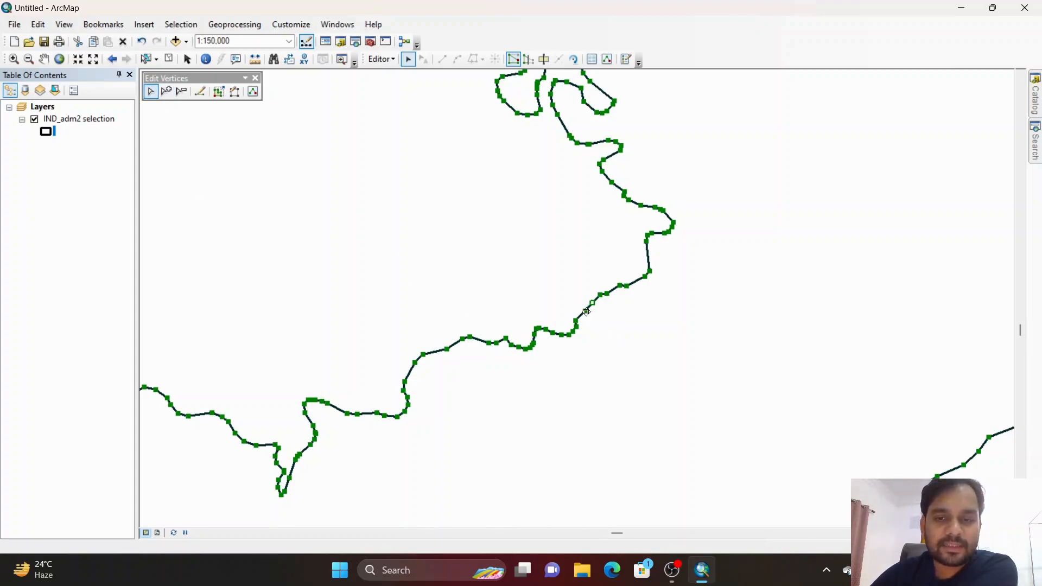
pyautogui.moveTo(586, 312); pyautogui.dragTo(604, 275)
pyautogui.click(380, 58)
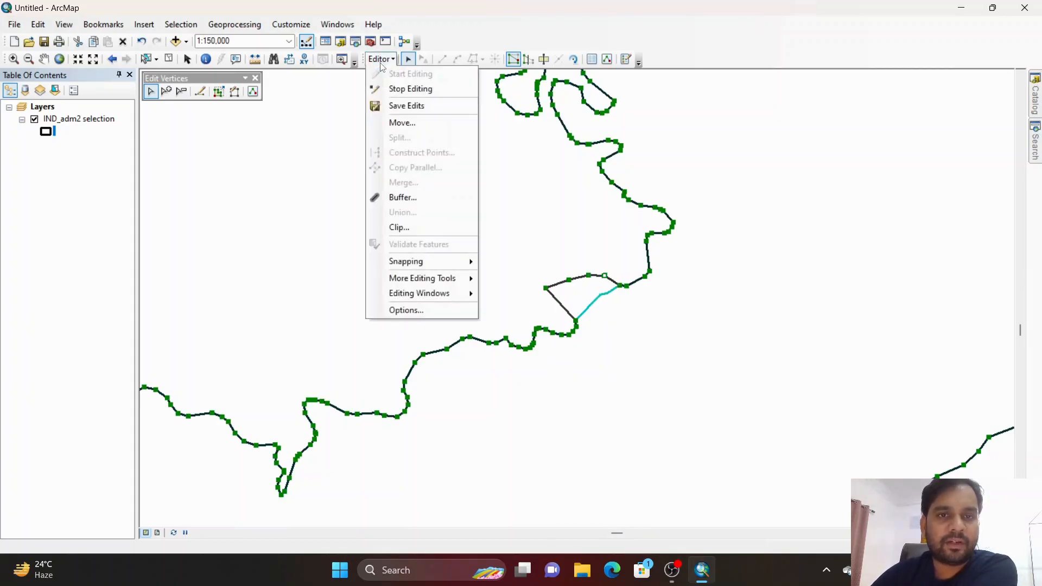
pyautogui.click(391, 105)
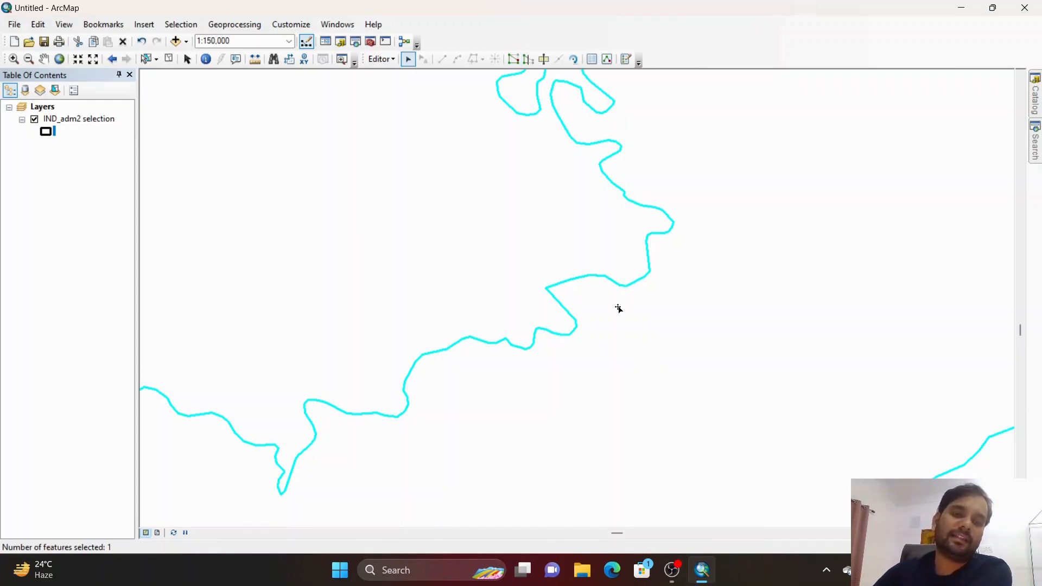
# Step: Reopen the polygon's vertices, move a vertex group below the upper boundary loops inward to form a notch, save the edits and stop editing
pyautogui.doubleClick(611, 324)
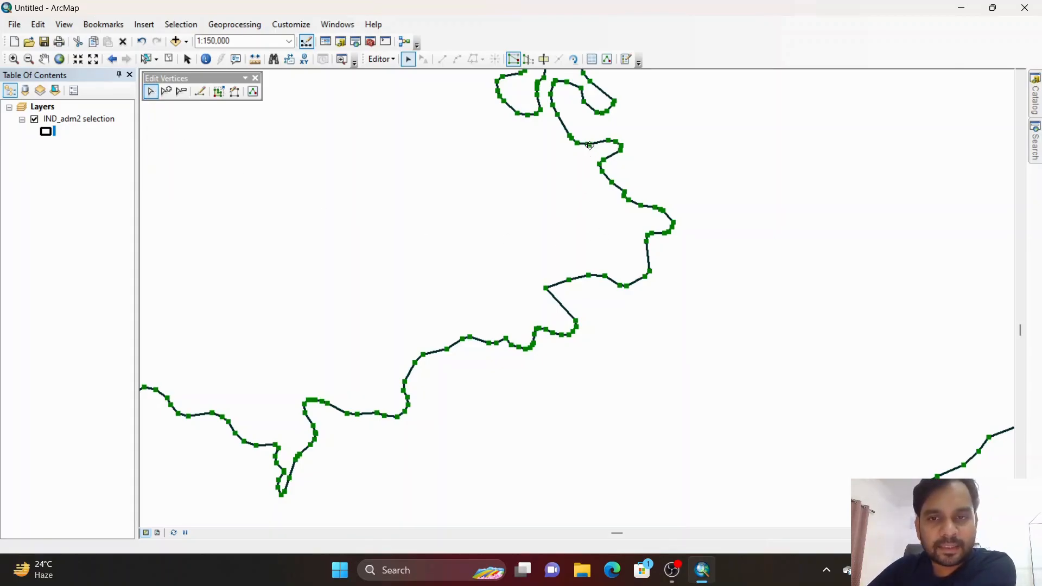
pyautogui.moveTo(590, 143); pyautogui.dragTo(568, 156)
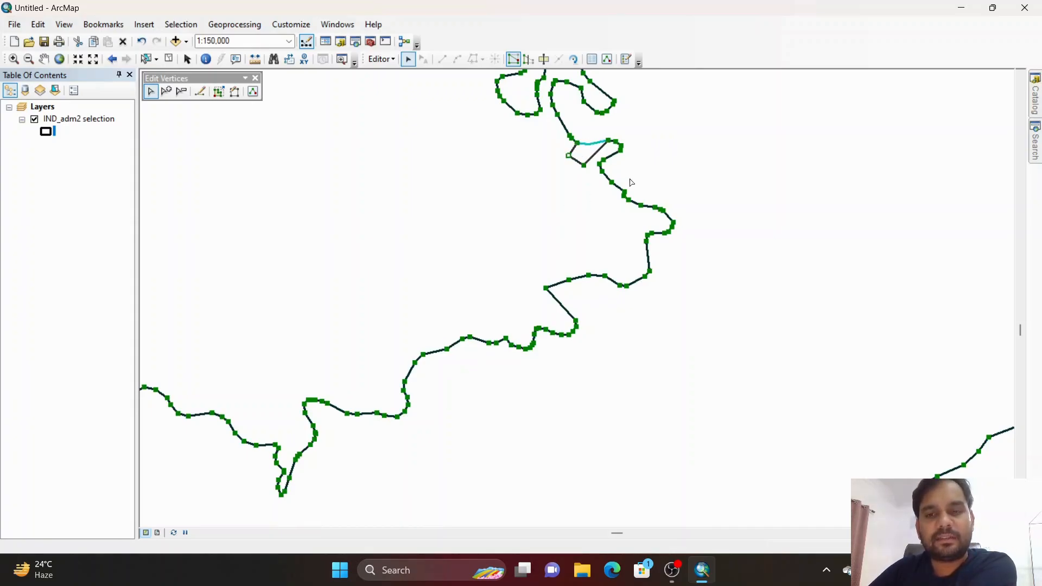
pyautogui.click(726, 160)
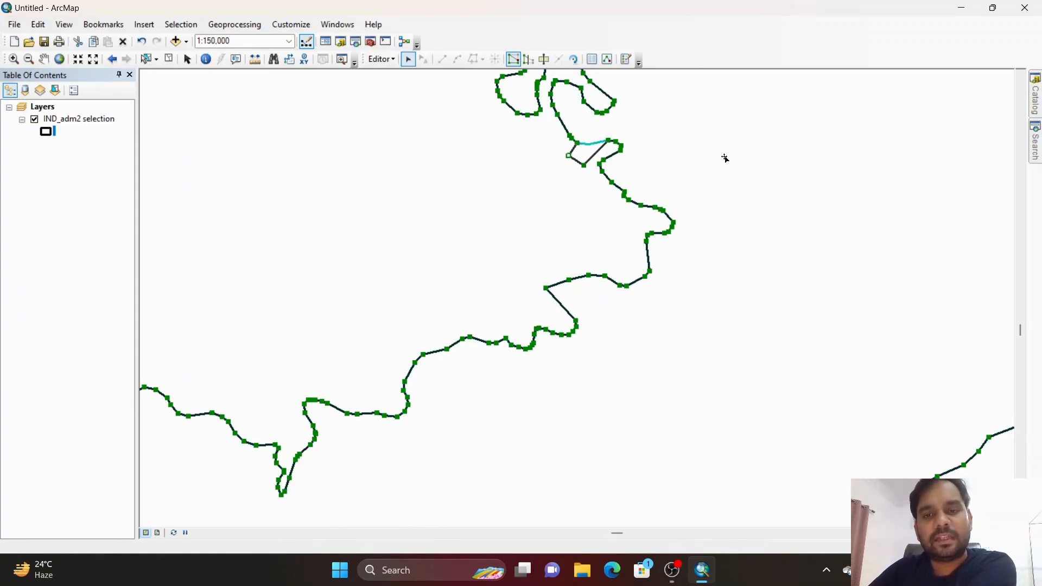
pyautogui.click(392, 62)
pyautogui.click(396, 105)
pyautogui.click(384, 63)
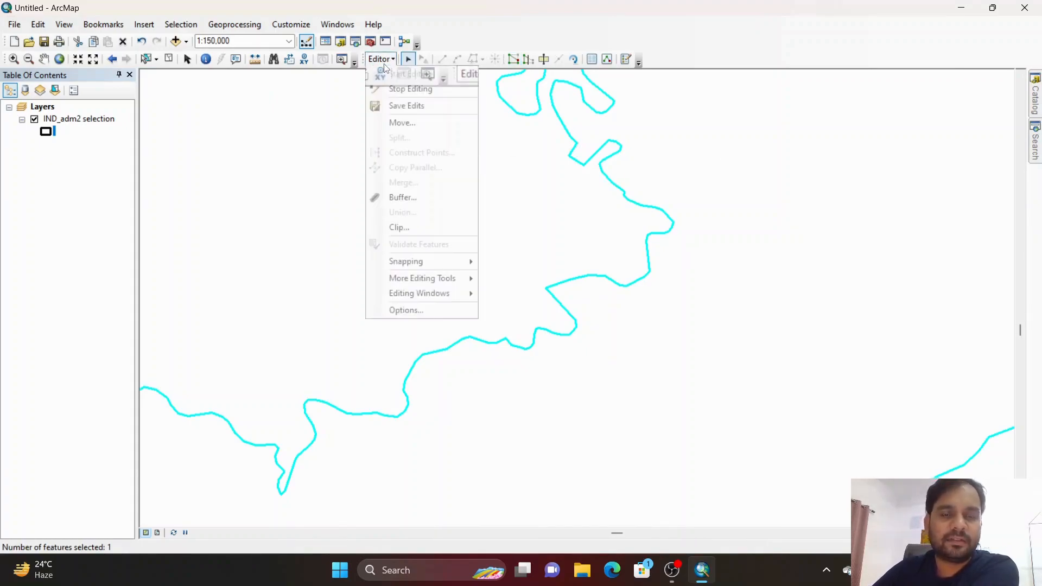
pyautogui.click(404, 91)
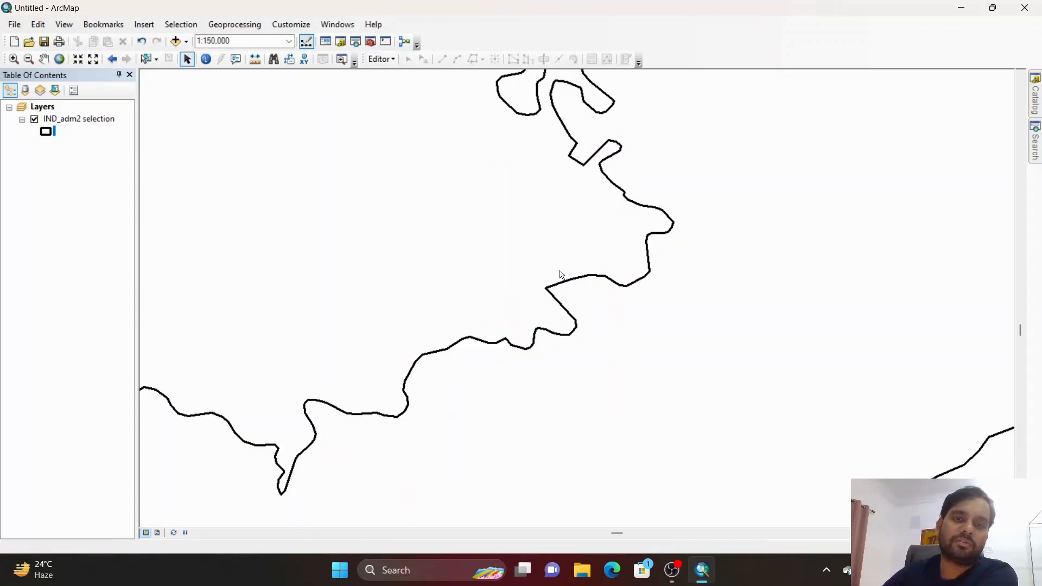
# Step: Display the vertices of the whole district polygon in a new edit session to examine its full boundary, and end the session
pyautogui.scroll(3, 534, 292)
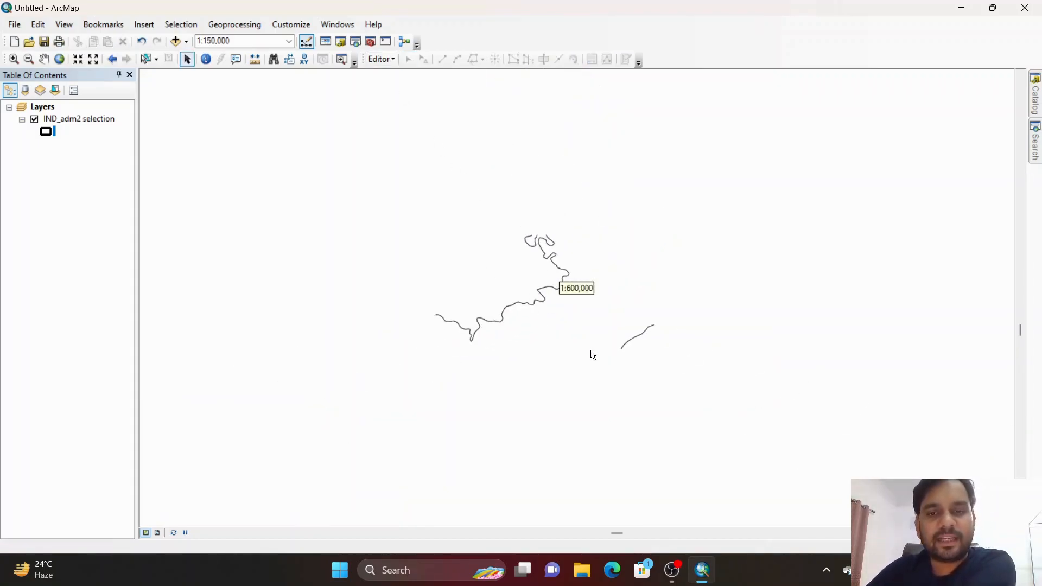
pyautogui.scroll(1, 593, 355)
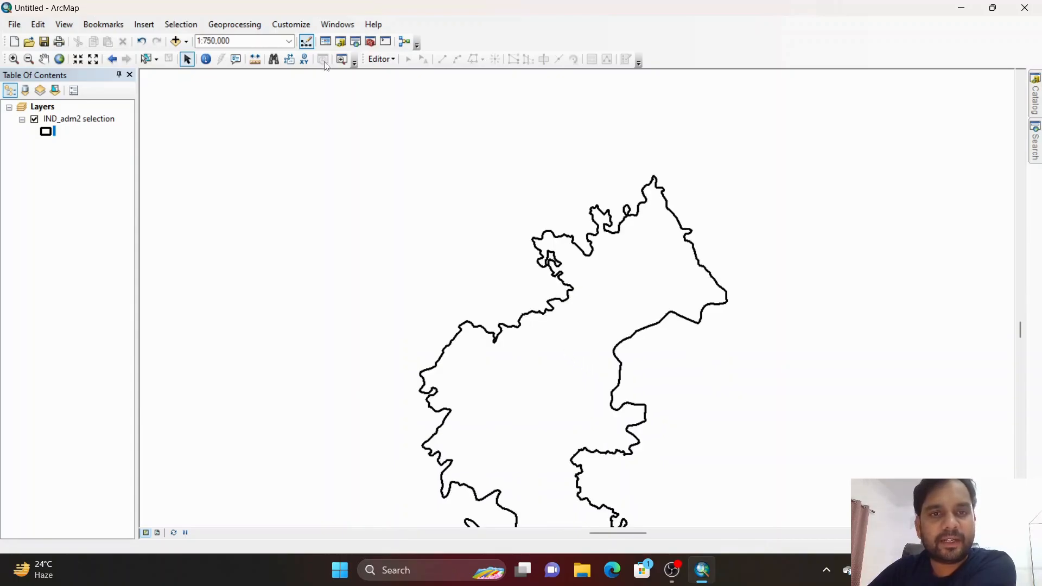
pyautogui.click(382, 59)
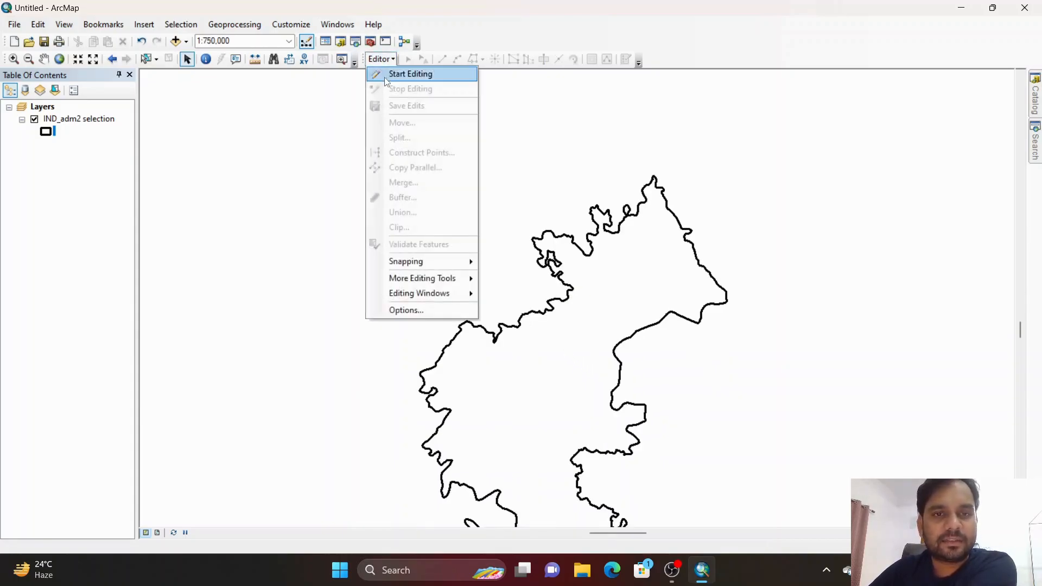
pyautogui.click(387, 73)
pyautogui.doubleClick(609, 292)
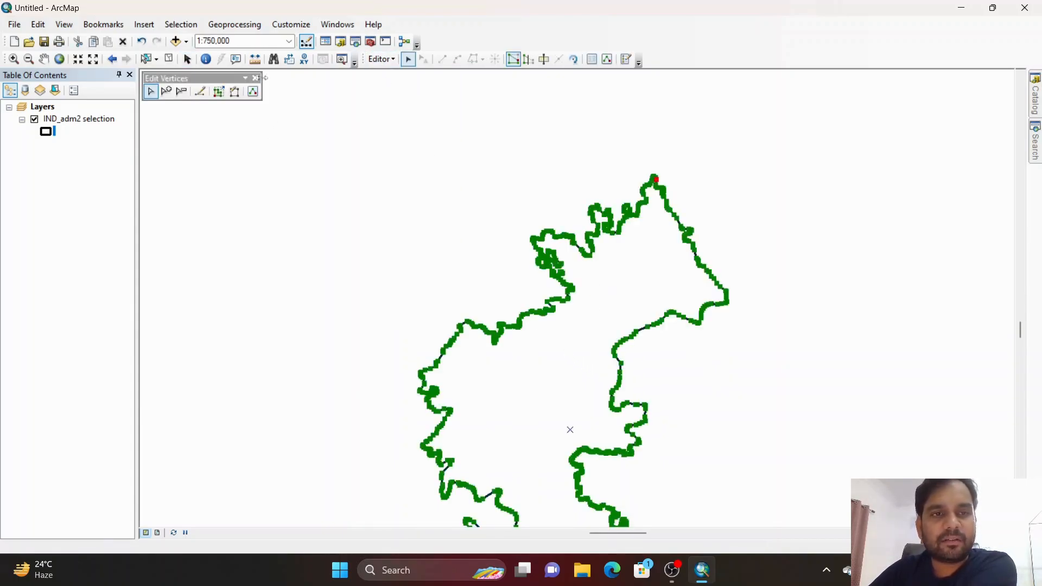
pyautogui.click(44, 59)
pyautogui.moveTo(522, 386); pyautogui.dragTo(524, 301)
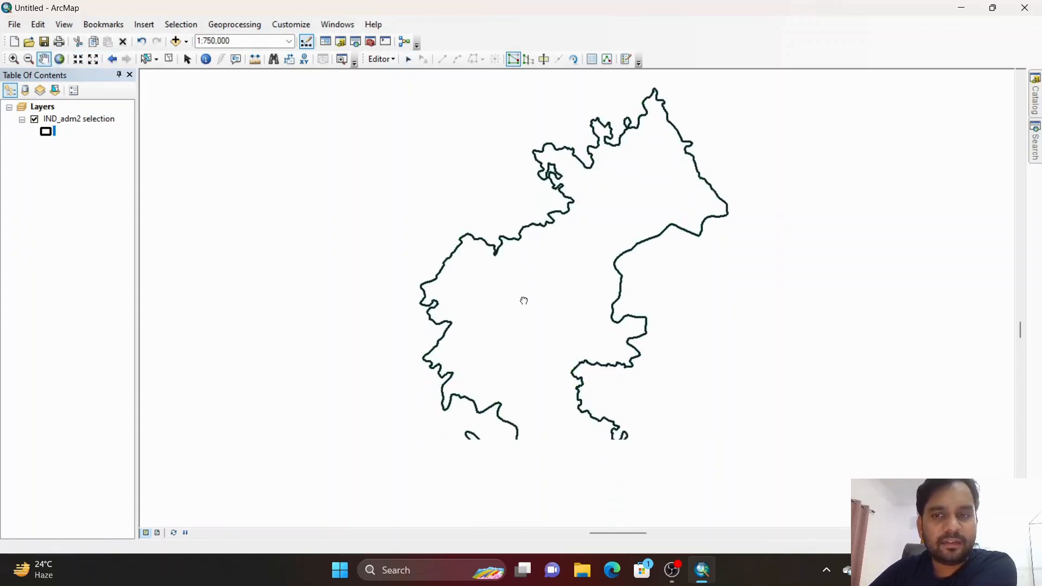
pyautogui.scroll(-2, 551, 319)
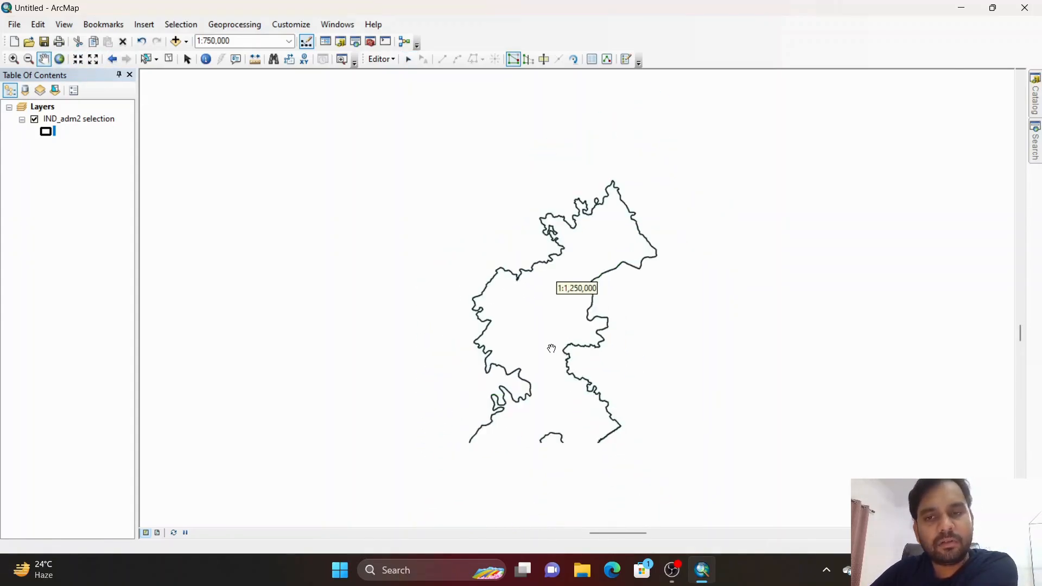
pyautogui.scroll(1, 544, 298)
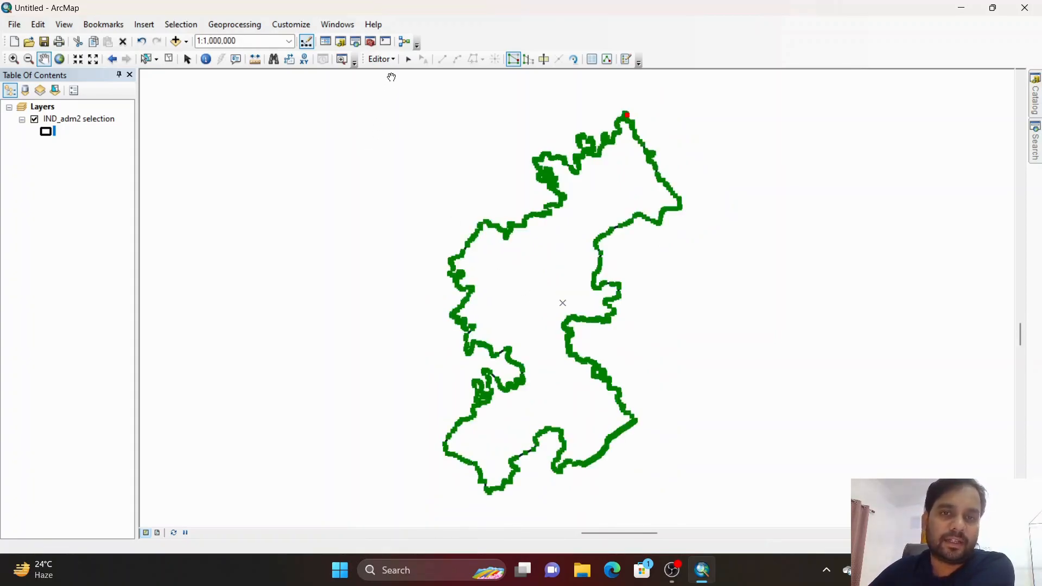
pyautogui.click(382, 59)
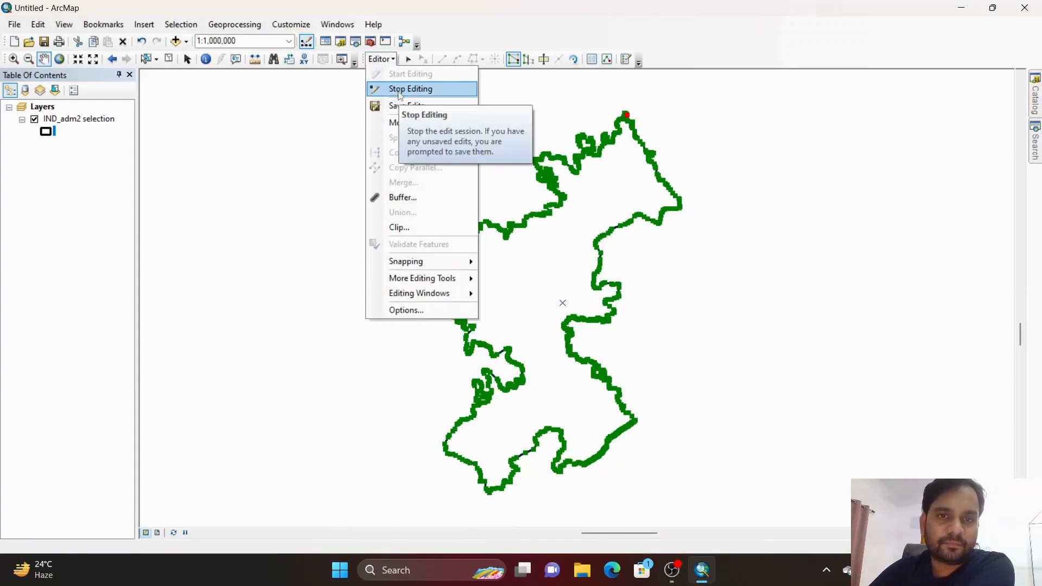
pyautogui.click(402, 89)
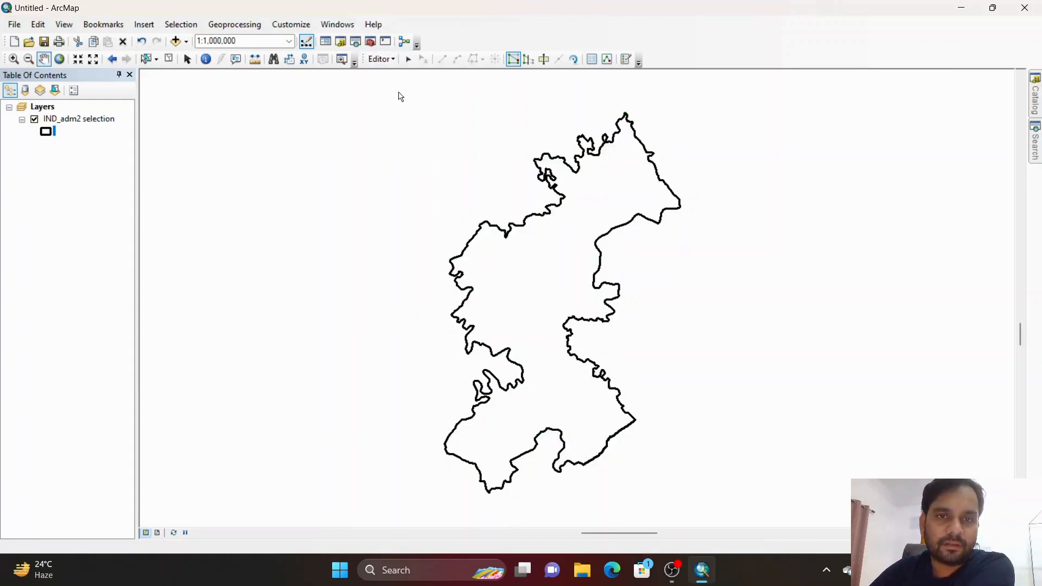
# Step: Add the Topographic basemap beneath the district boundary
pyautogui.click(1036, 106)
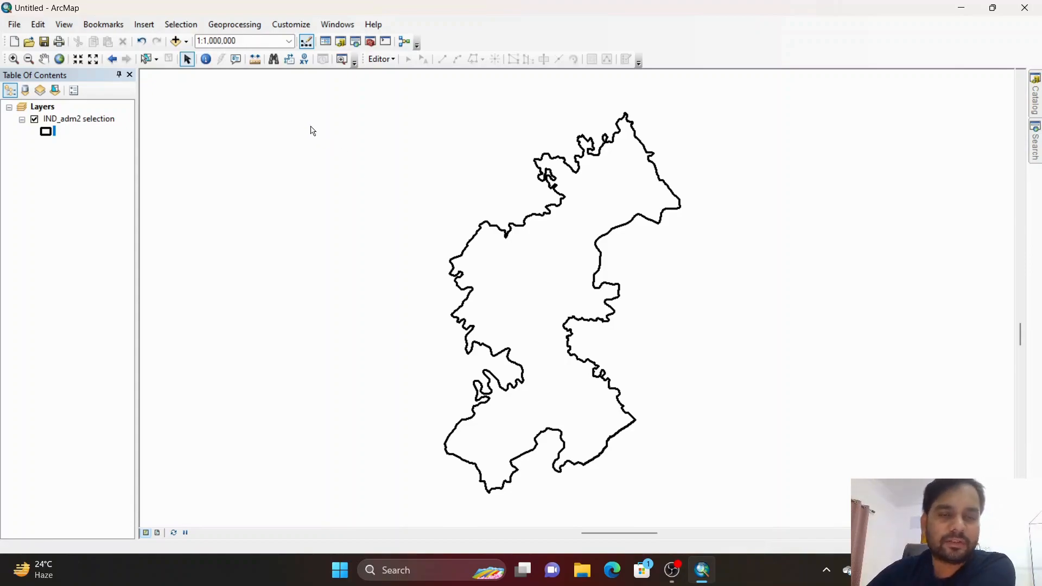
pyautogui.click(186, 43)
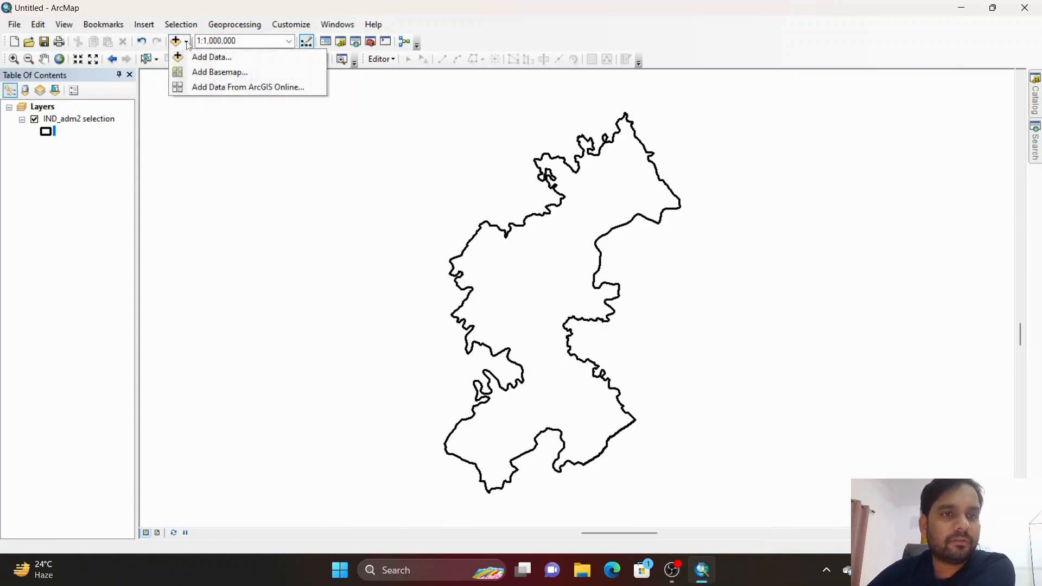
pyautogui.click(195, 72)
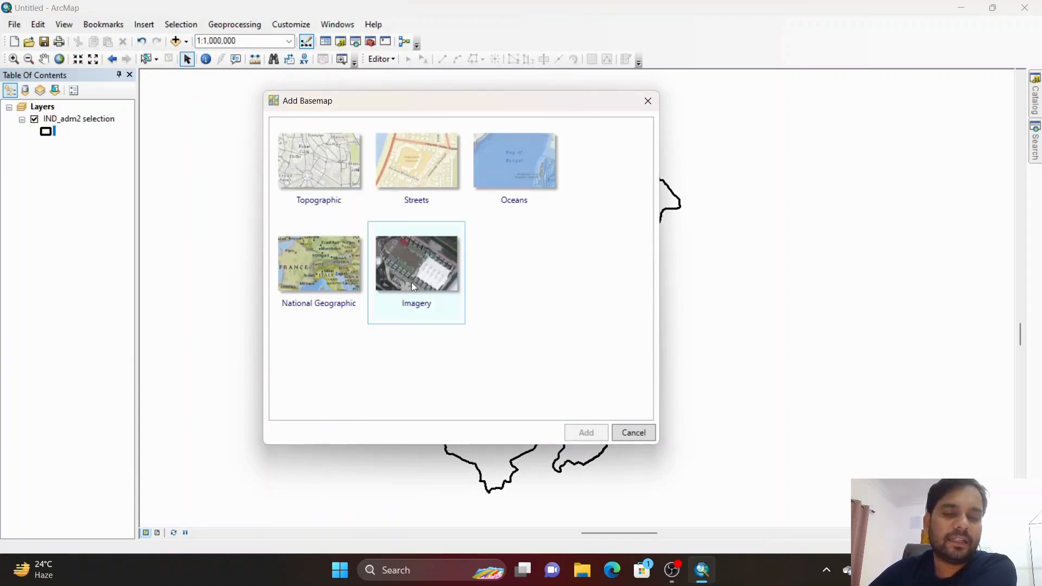
pyautogui.click(304, 198)
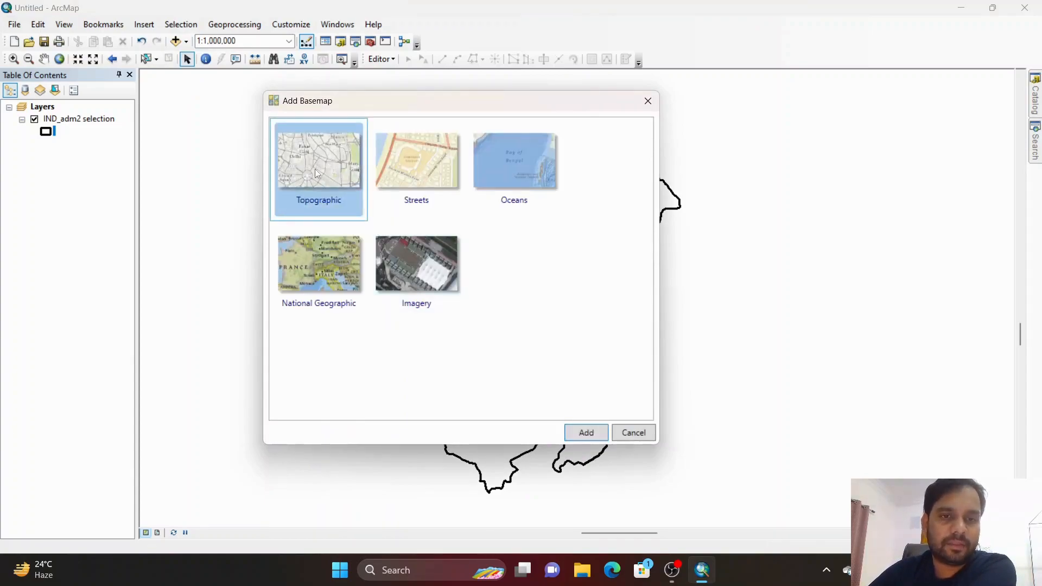
pyautogui.click(586, 433)
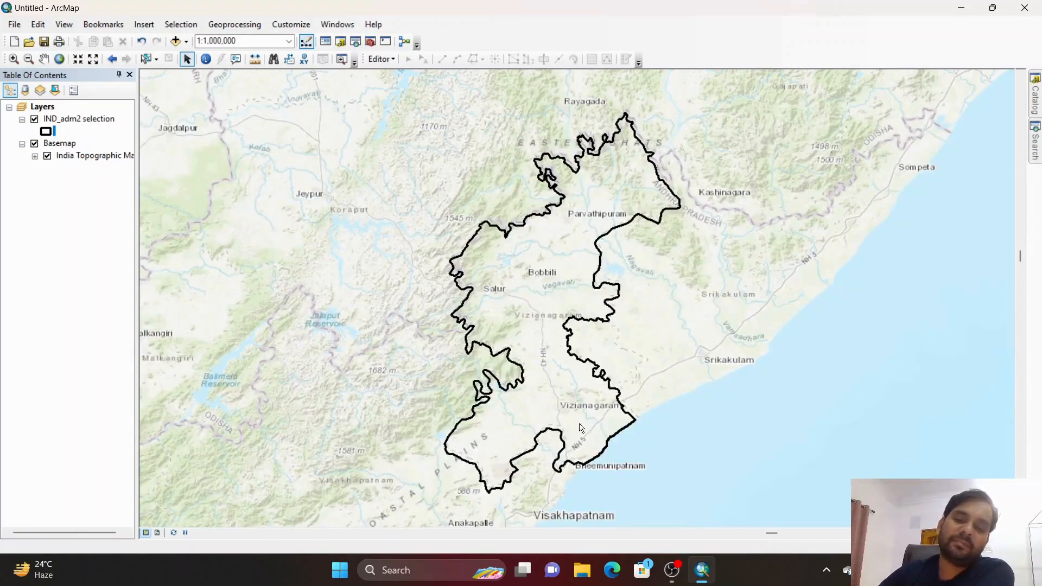
# Step: Clip the data frame to the outline of all features in the IND_adm2 selection layer
pyautogui.click(64, 25)
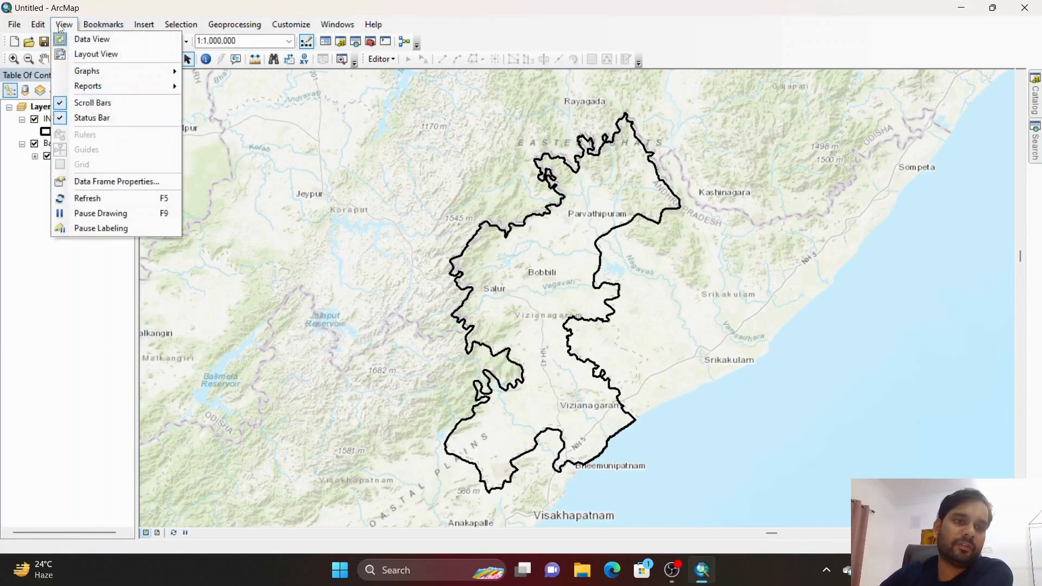
pyautogui.click(106, 180)
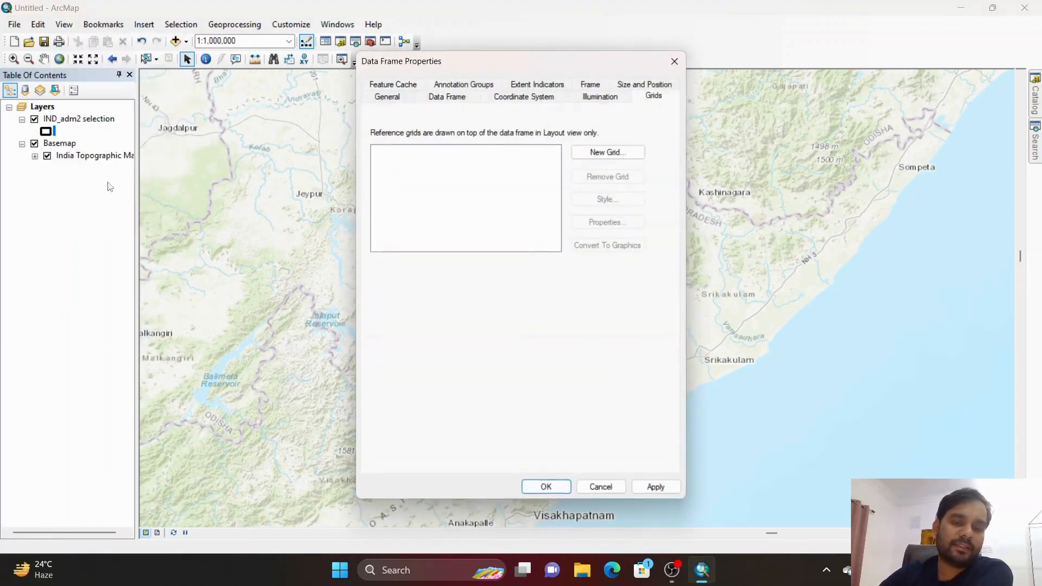
pyautogui.click(447, 96)
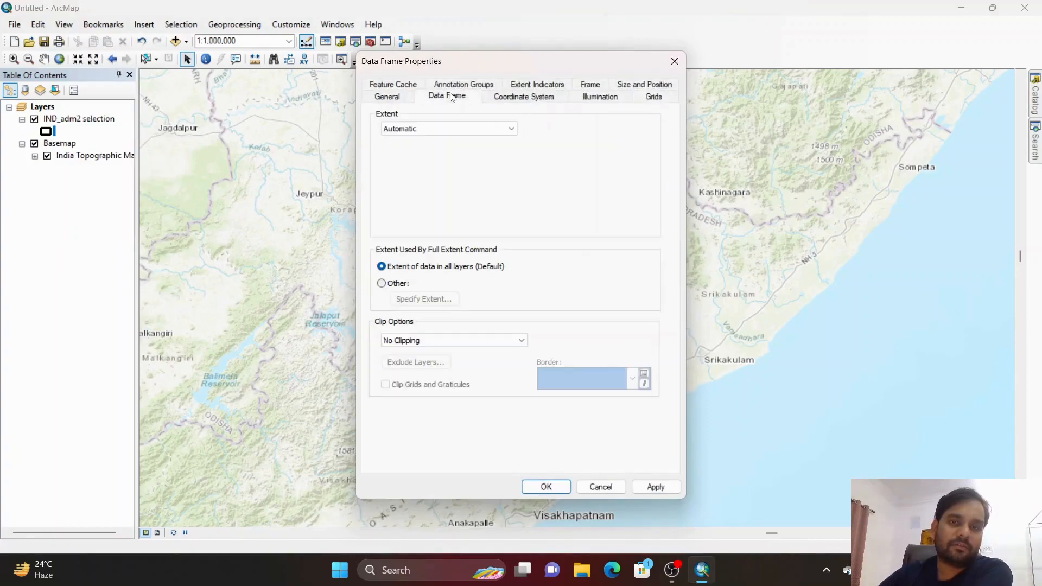
pyautogui.click(453, 341)
pyautogui.click(451, 357)
pyautogui.click(576, 342)
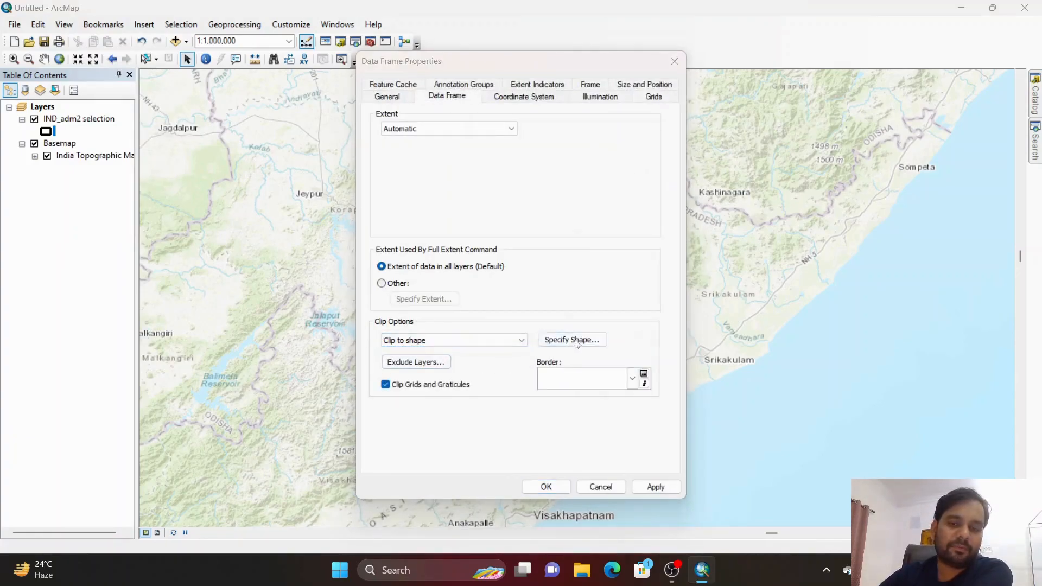
pyautogui.click(386, 221)
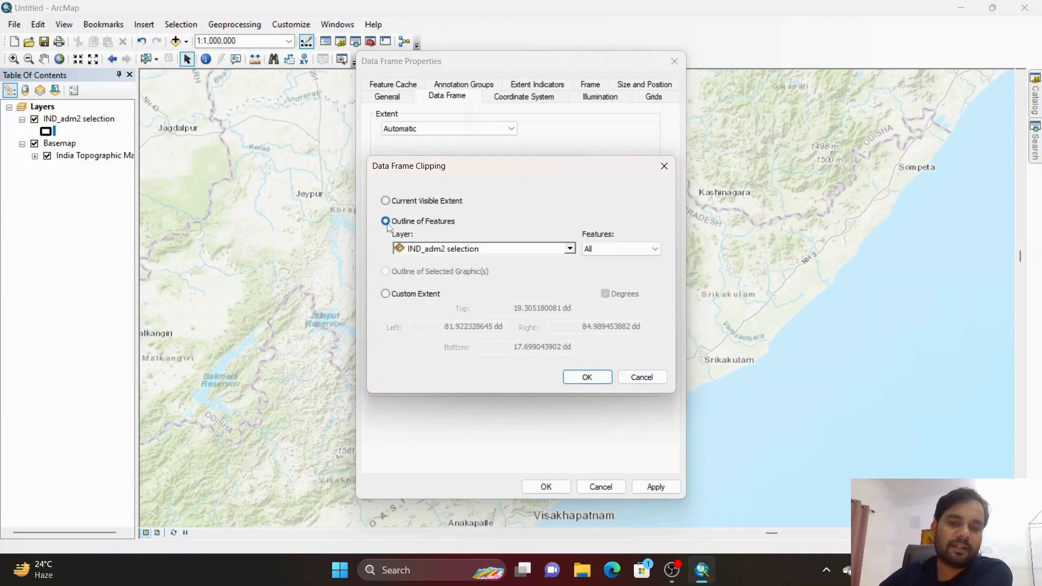
pyautogui.click(596, 378)
pyautogui.click(653, 489)
pyautogui.click(546, 487)
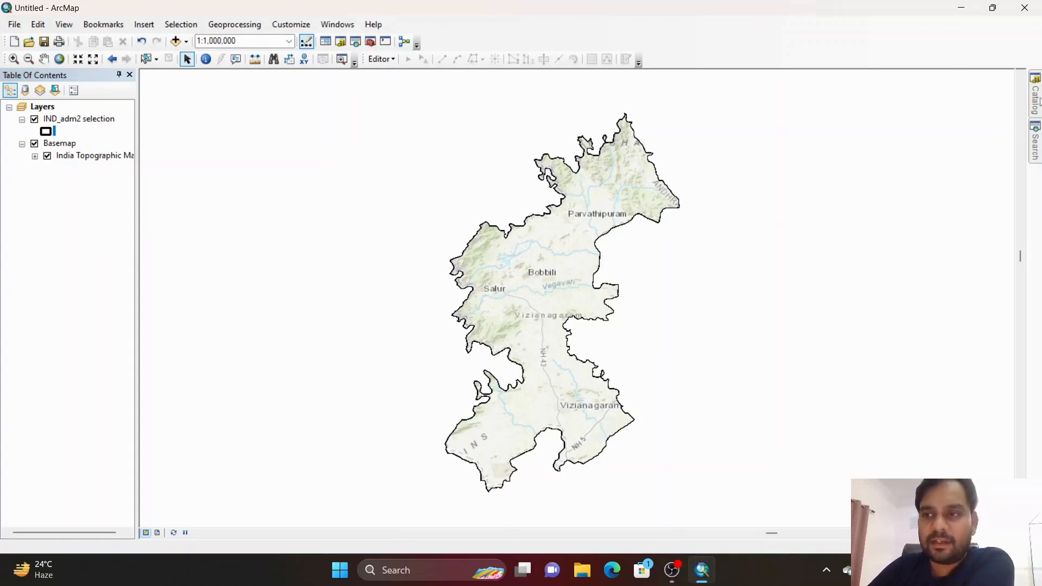
# Step: Start creating a new shapefile in the D:\ folder connection
pyautogui.moveTo(1036, 104)
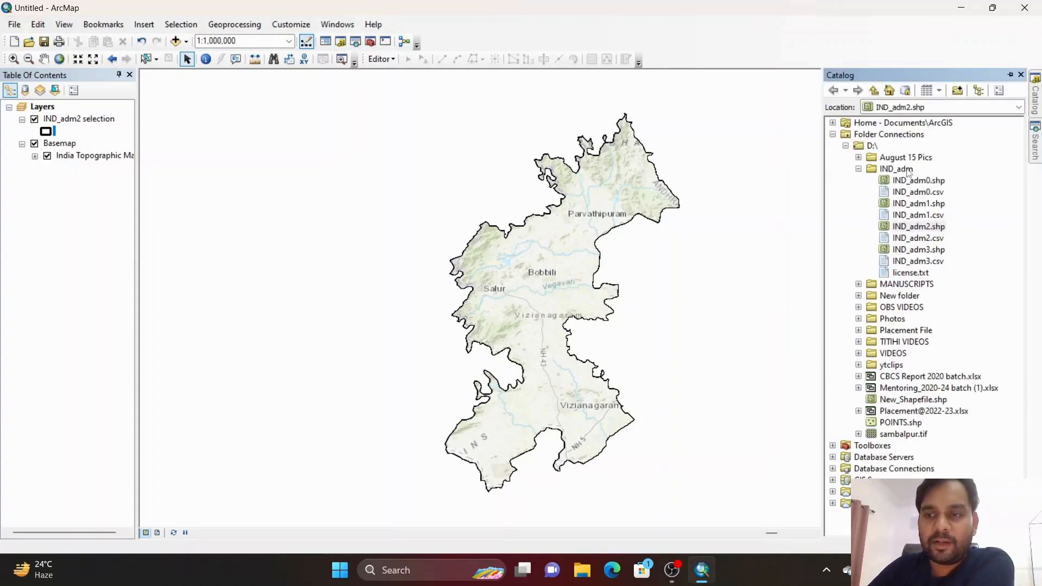
pyautogui.click(907, 171)
pyautogui.rightClick(906, 170)
pyautogui.click(845, 206)
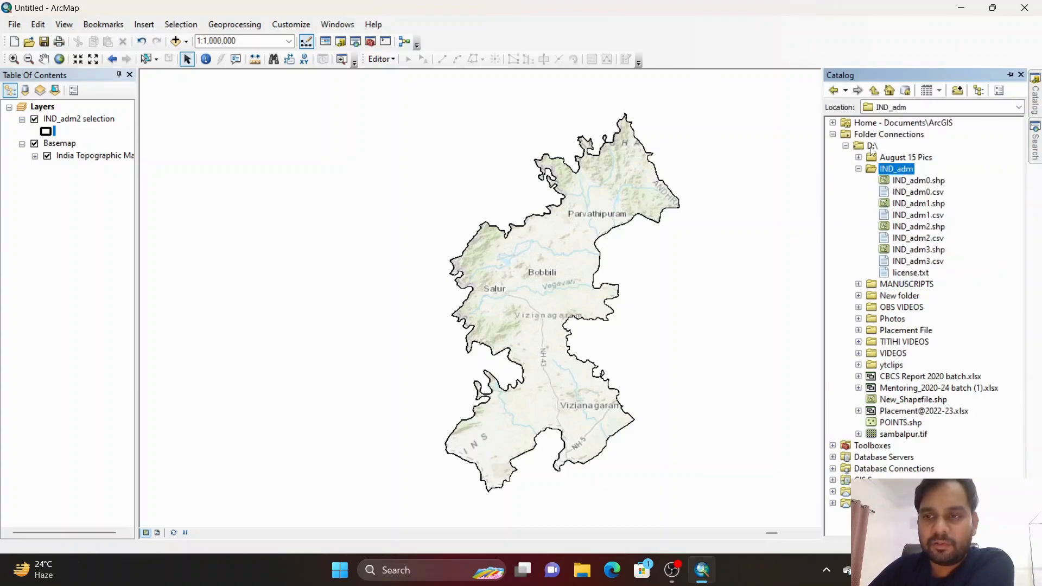
pyautogui.rightClick(871, 146)
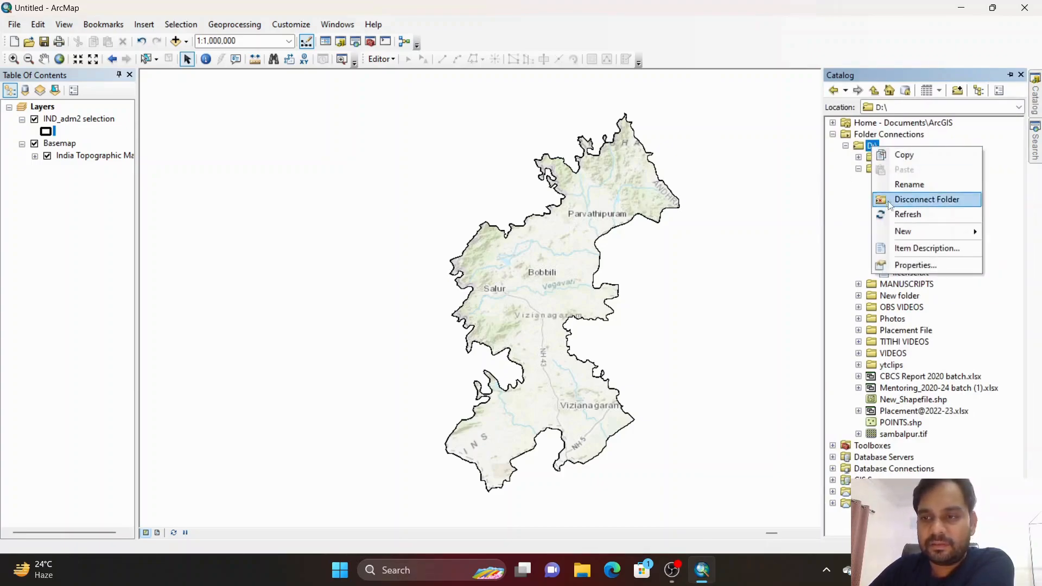
pyautogui.moveTo(922, 232)
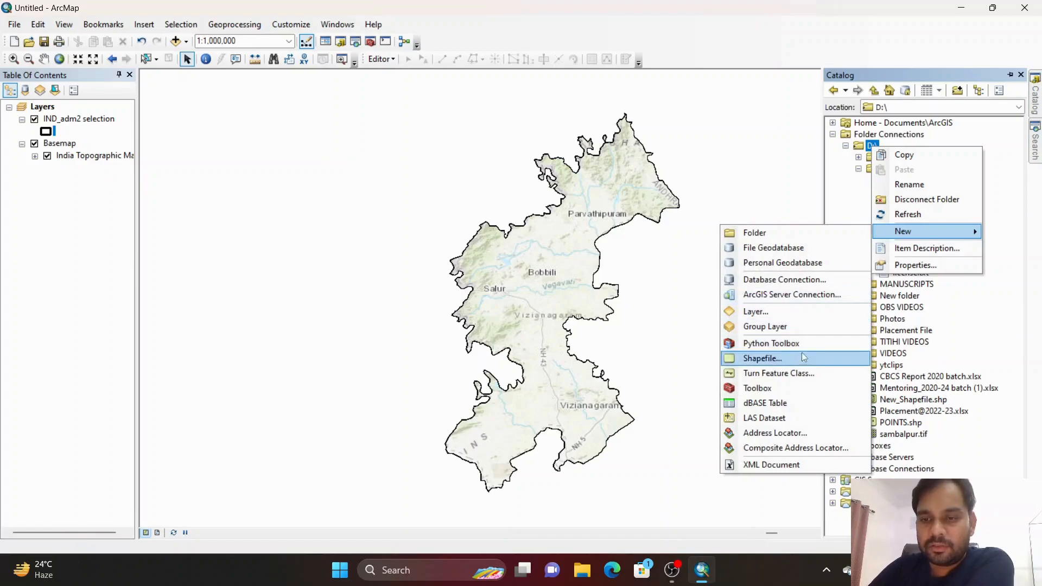
pyautogui.click(776, 358)
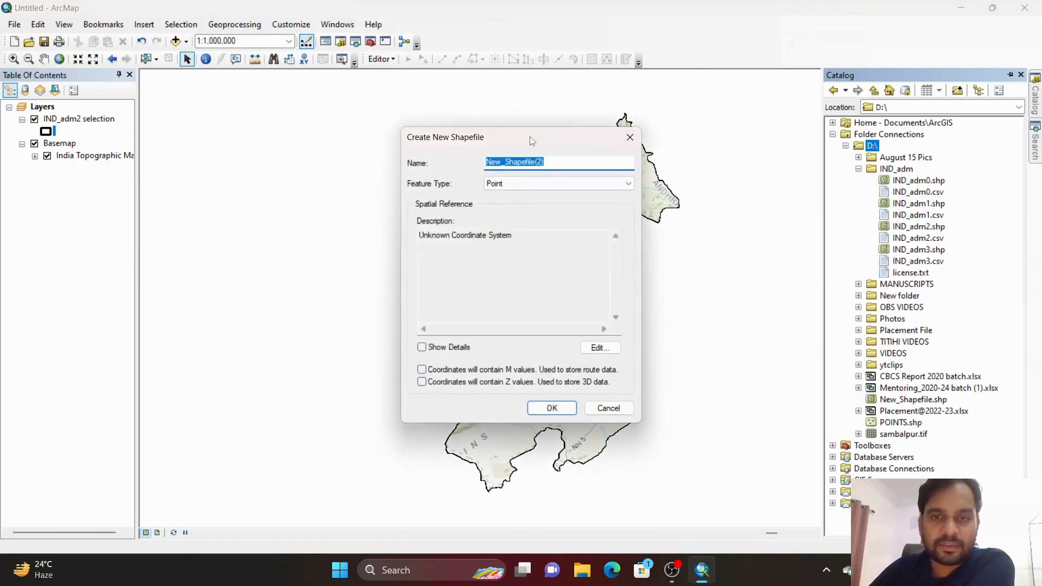
pyautogui.moveTo(532, 141); pyautogui.dragTo(576, 152)
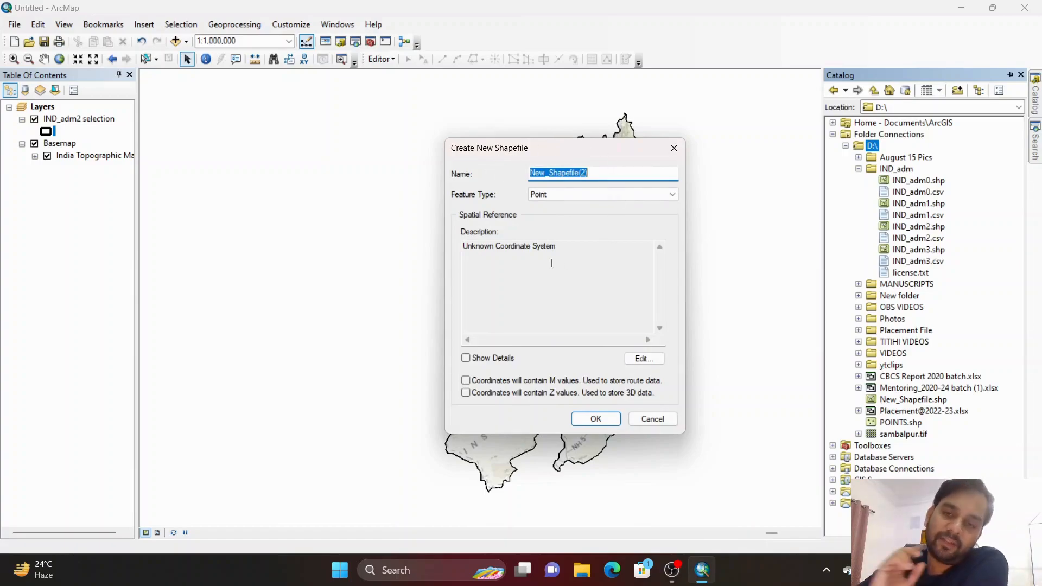
# Step: Name the new shapefile Locations and set its feature type to Point
pyautogui.moveTo(593, 174); pyautogui.dragTo(489, 175)
pyautogui.write('Locations')
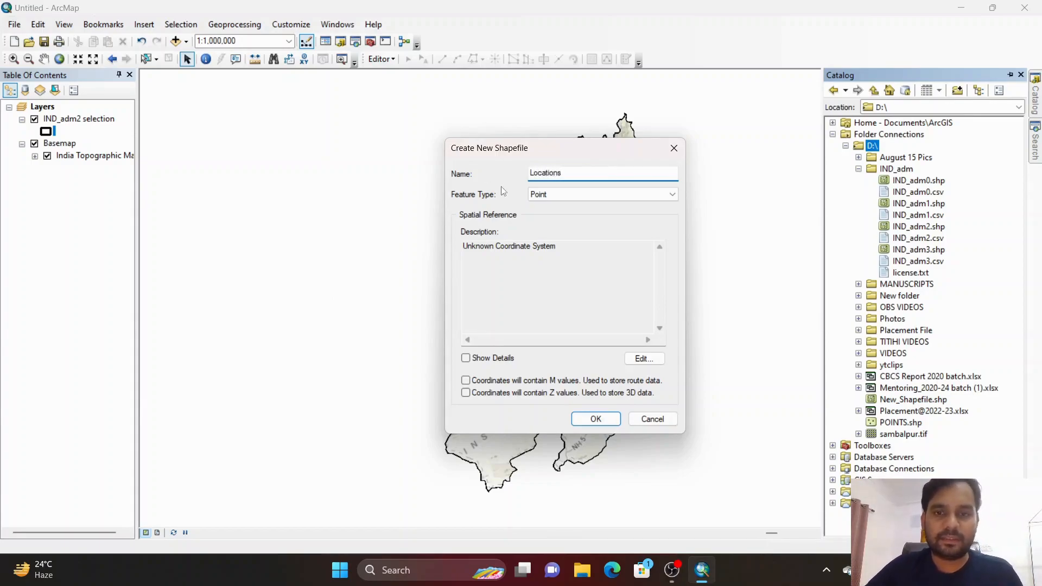
pyautogui.click(543, 197)
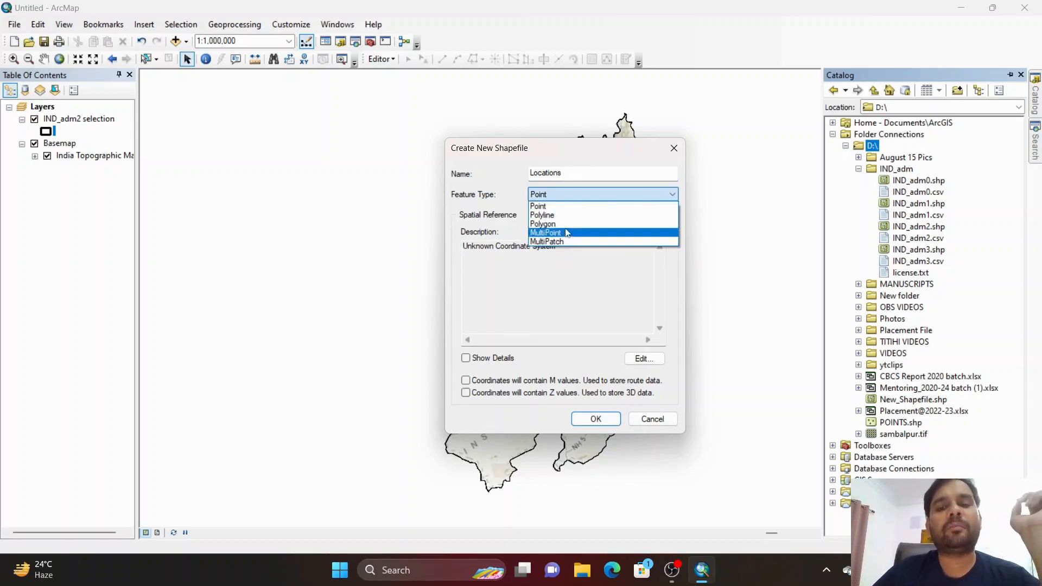
pyautogui.click(564, 211)
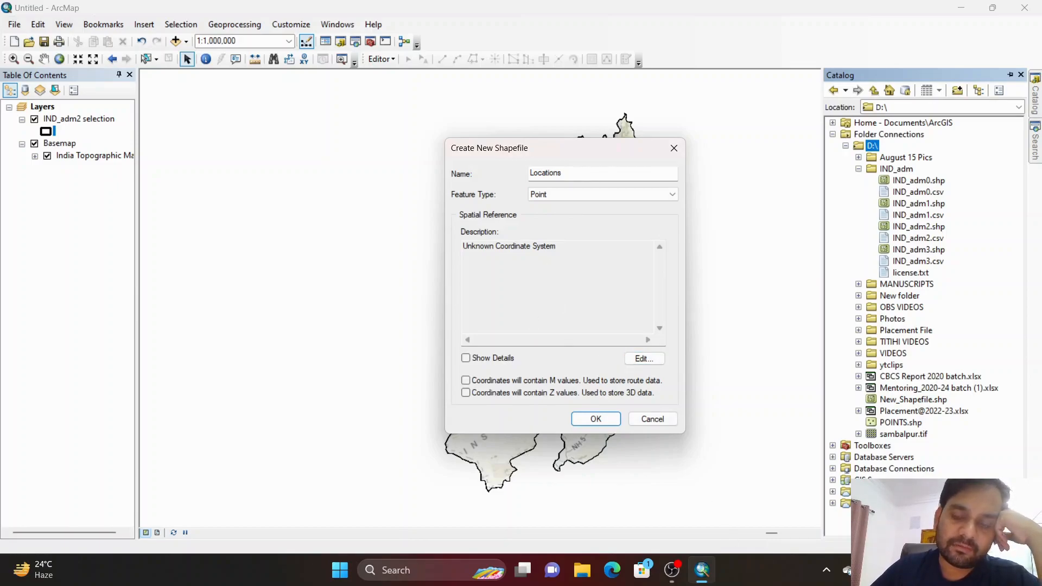
# Step: Assign the WGS 1984 geographic coordinate system to the Locations shapefile and create it
pyautogui.press('super+space')
pyautogui.click(644, 359)
pyautogui.doubleClick(446, 179)
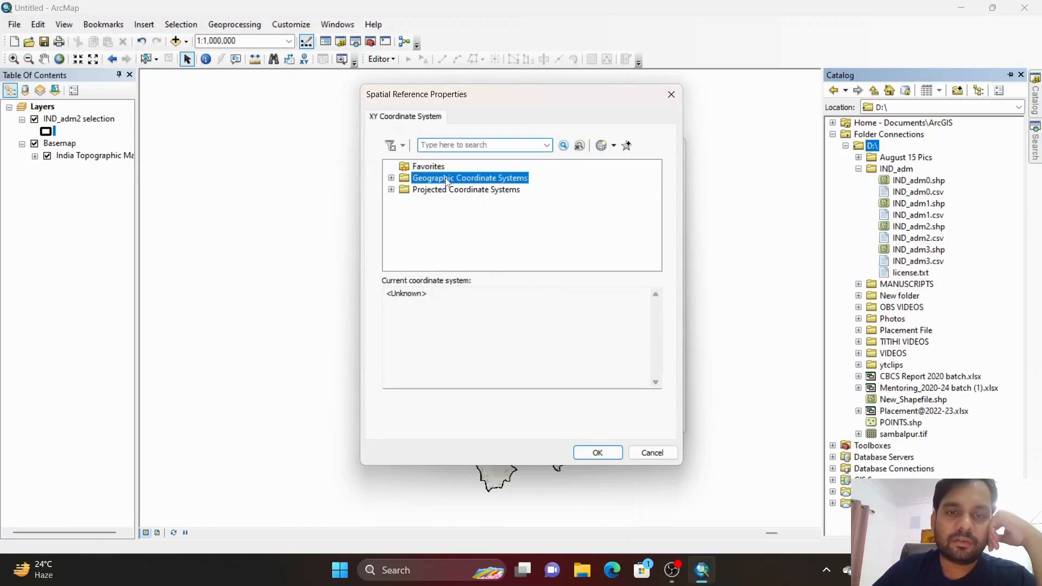
pyautogui.scroll(-3, 440, 220)
pyautogui.doubleClick(437, 247)
pyautogui.scroll(-6, 451, 249)
pyautogui.scroll(-2, 456, 250)
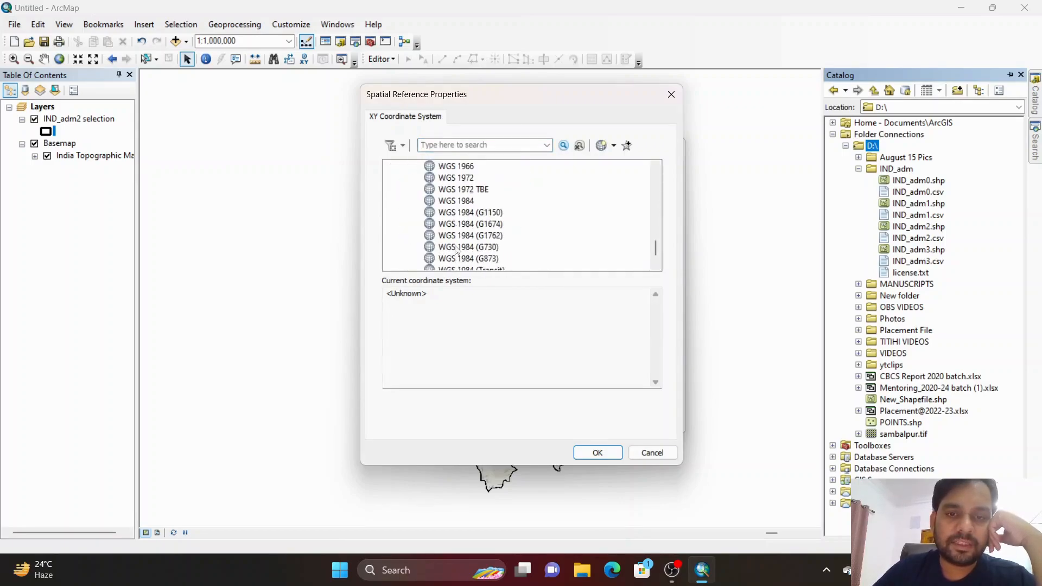
pyautogui.click(451, 203)
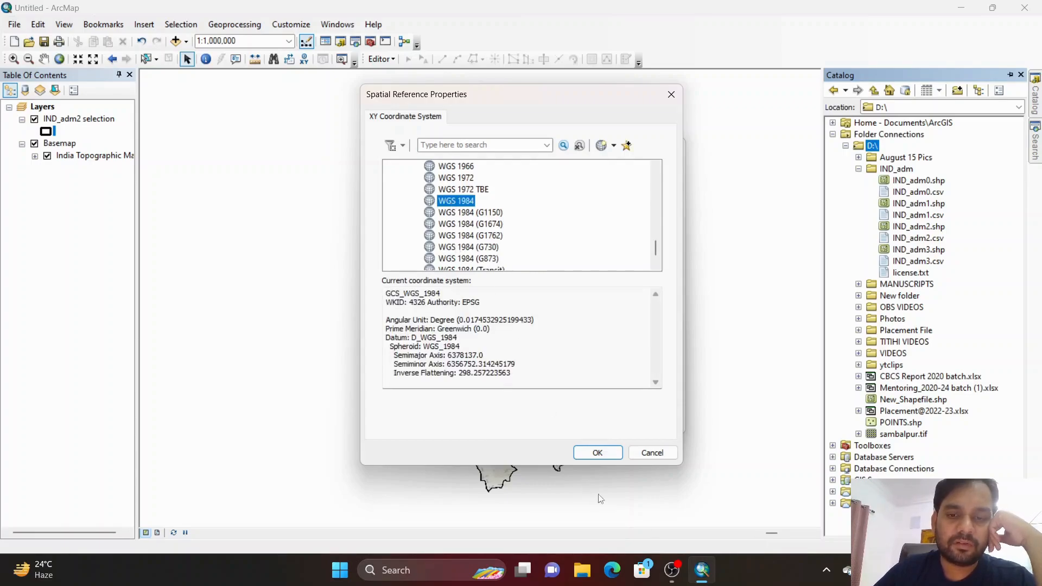
pyautogui.click(597, 453)
pyautogui.click(632, 362)
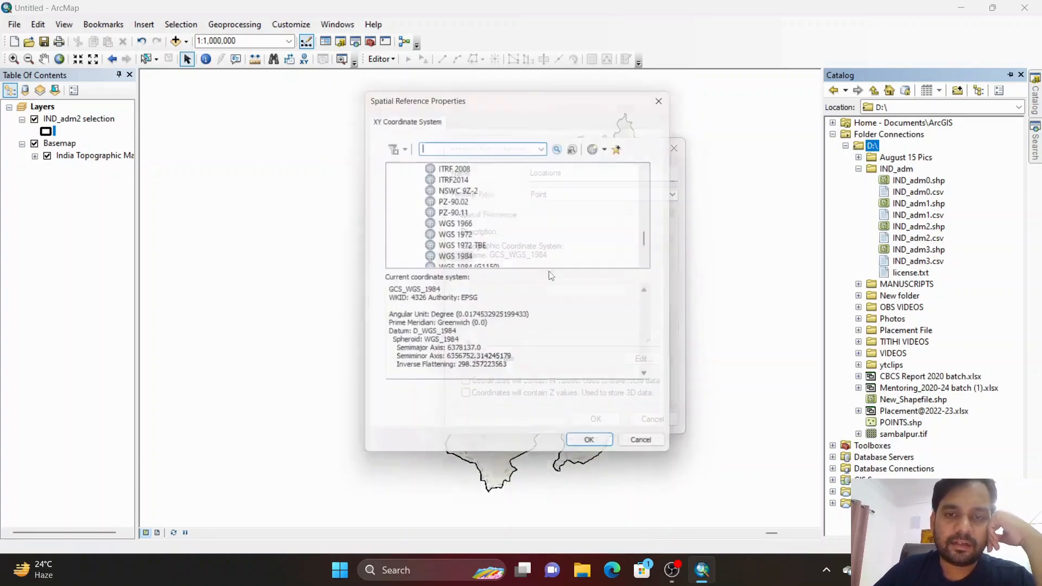
pyautogui.click(671, 95)
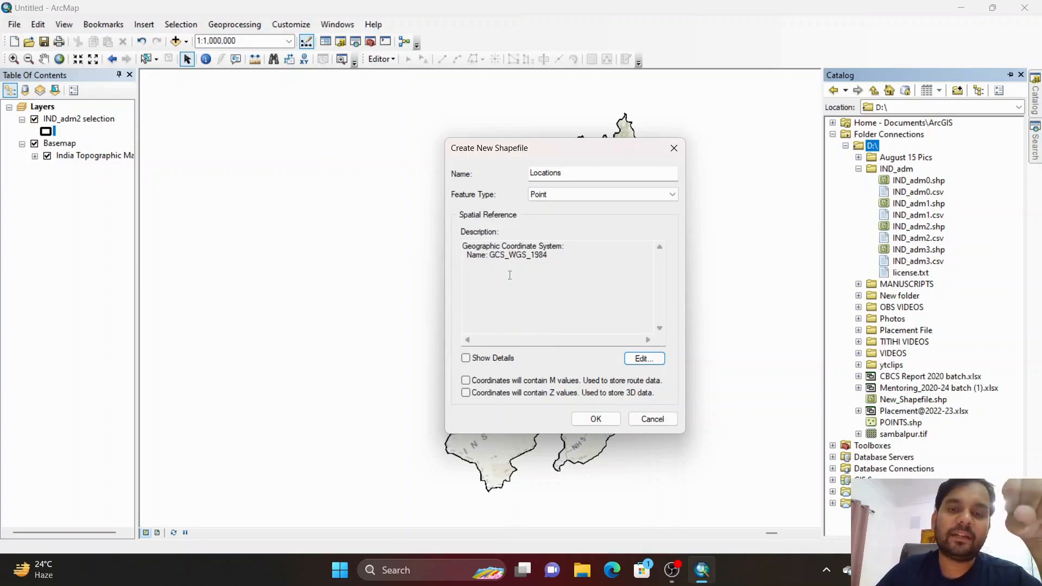
pyautogui.click(577, 423)
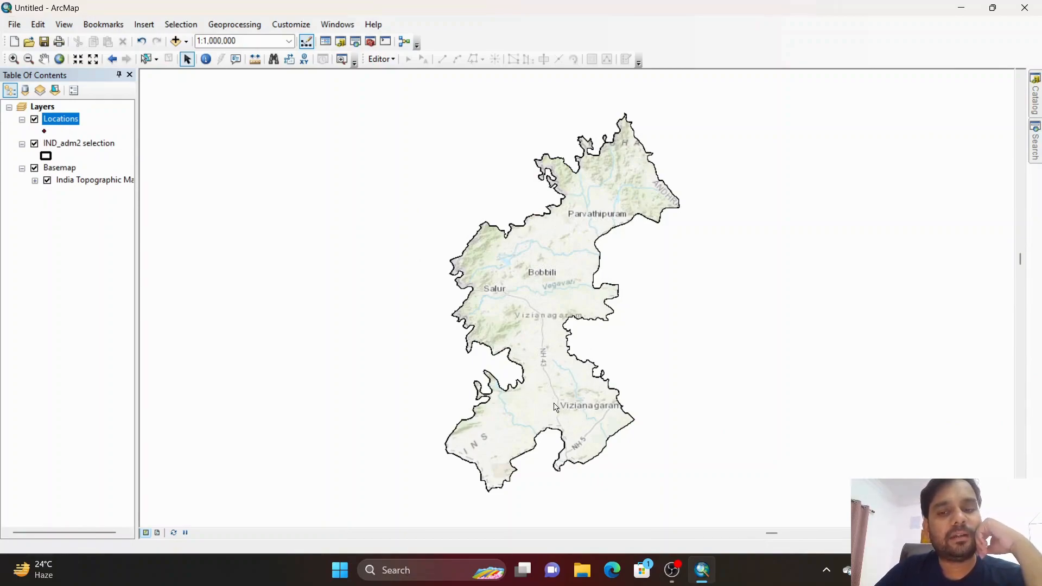
# Step: Start an edit session on the Locations layer and activate its point feature template
pyautogui.click(381, 59)
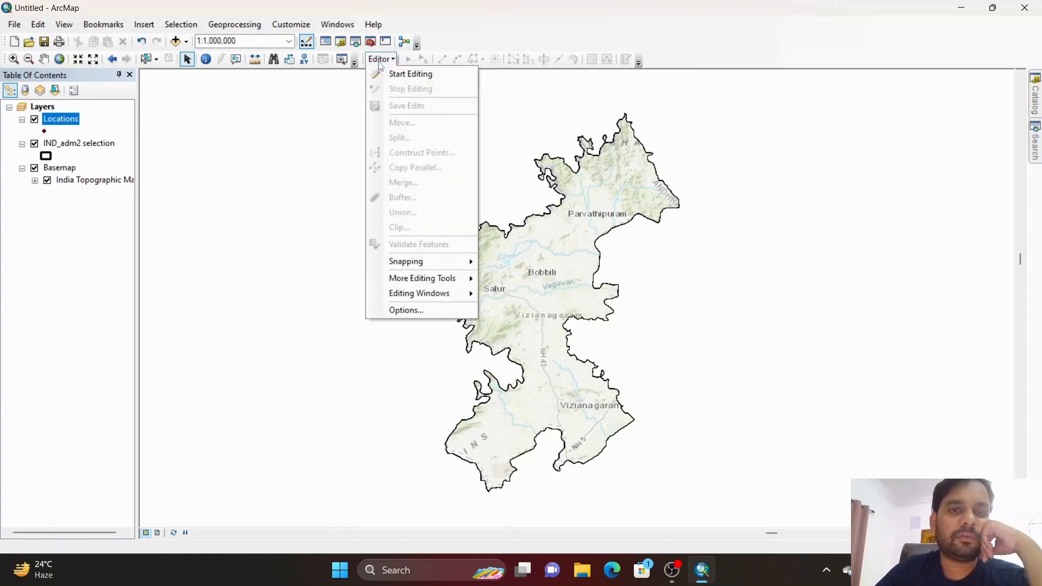
pyautogui.click(383, 73)
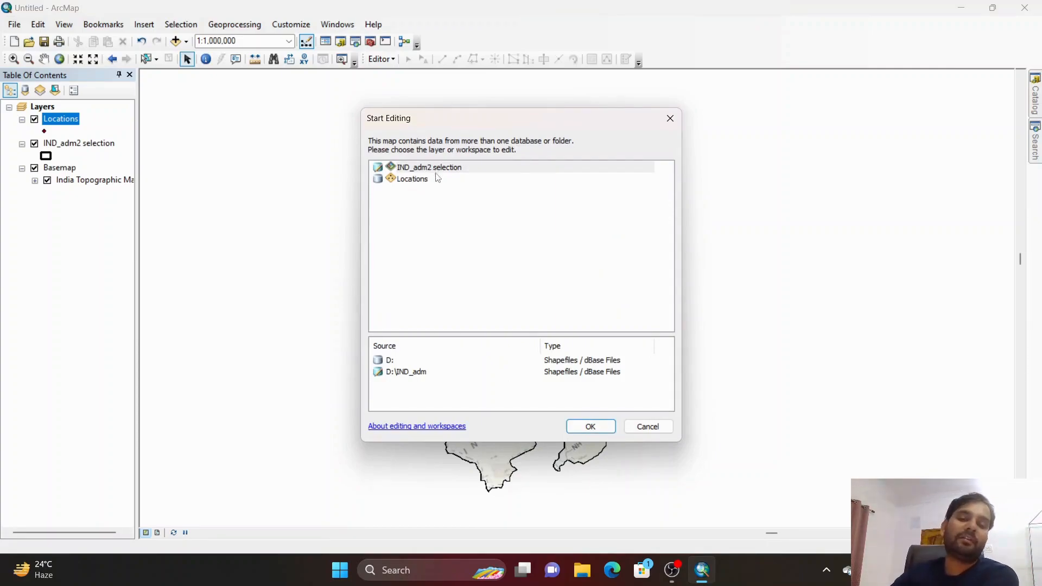
pyautogui.click(412, 180)
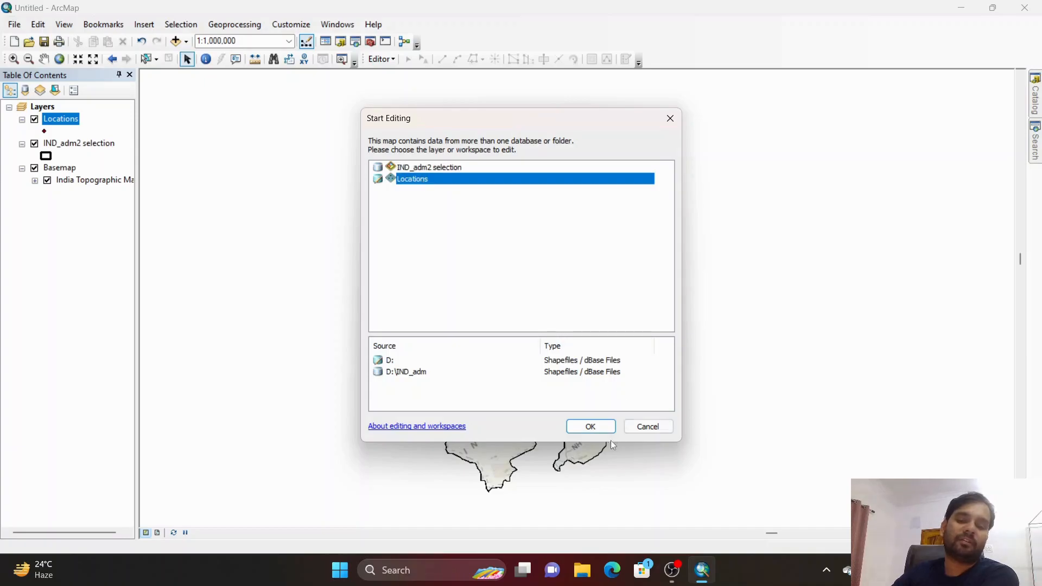
pyautogui.click(594, 428)
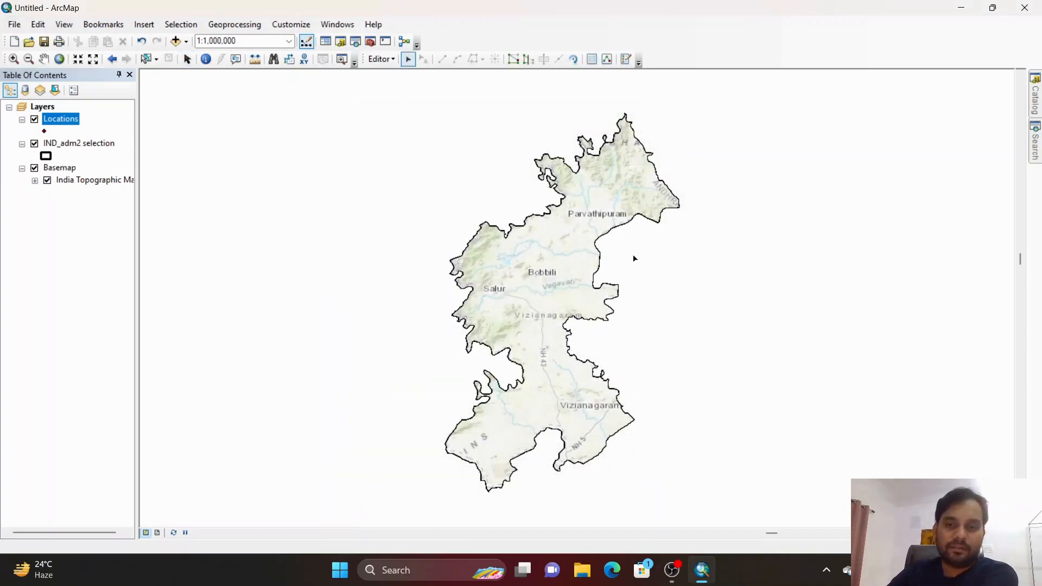
pyautogui.click(602, 203)
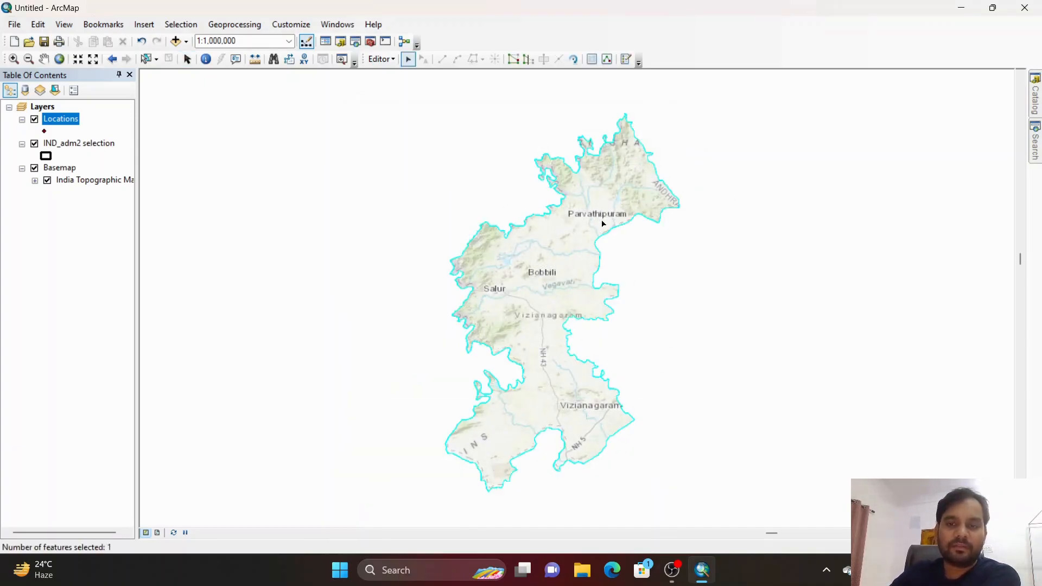
pyautogui.click(627, 60)
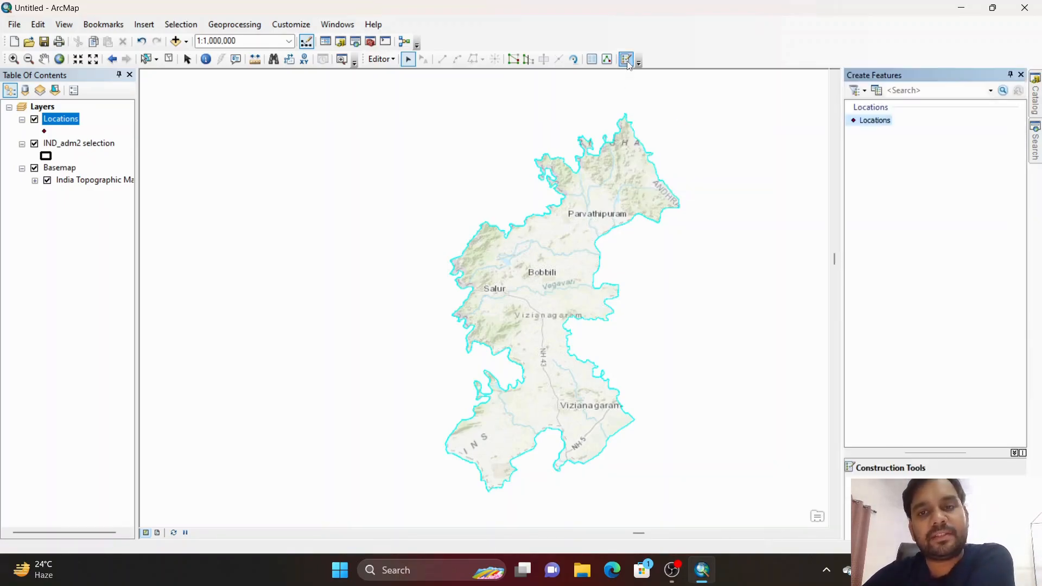
pyautogui.click(872, 120)
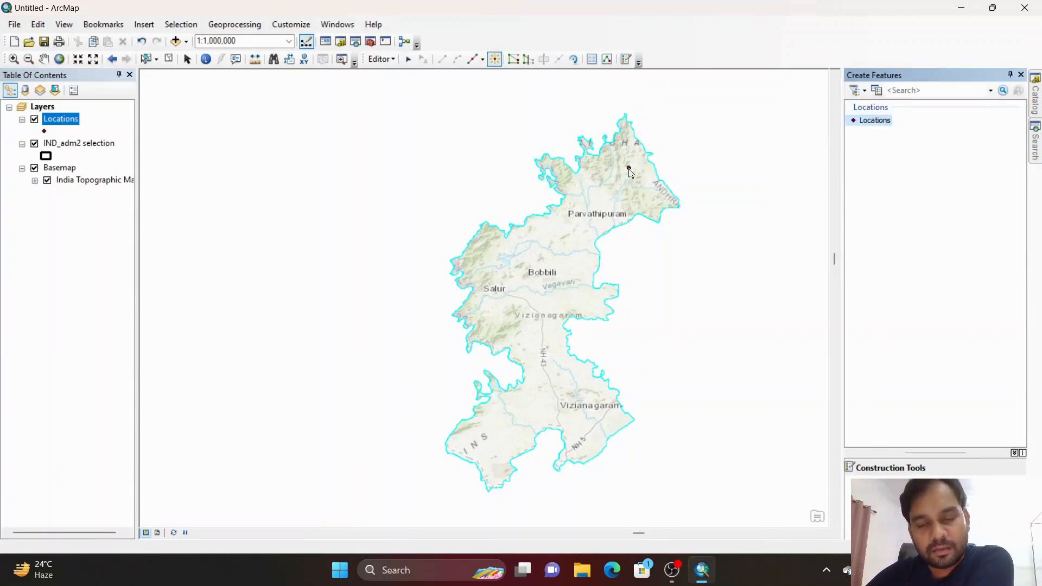
# Step: Place eight Locations points spread across the district, from the north-eastern hills through Bobbili to Vizianagaram and the south-west
pyautogui.click(564, 230)
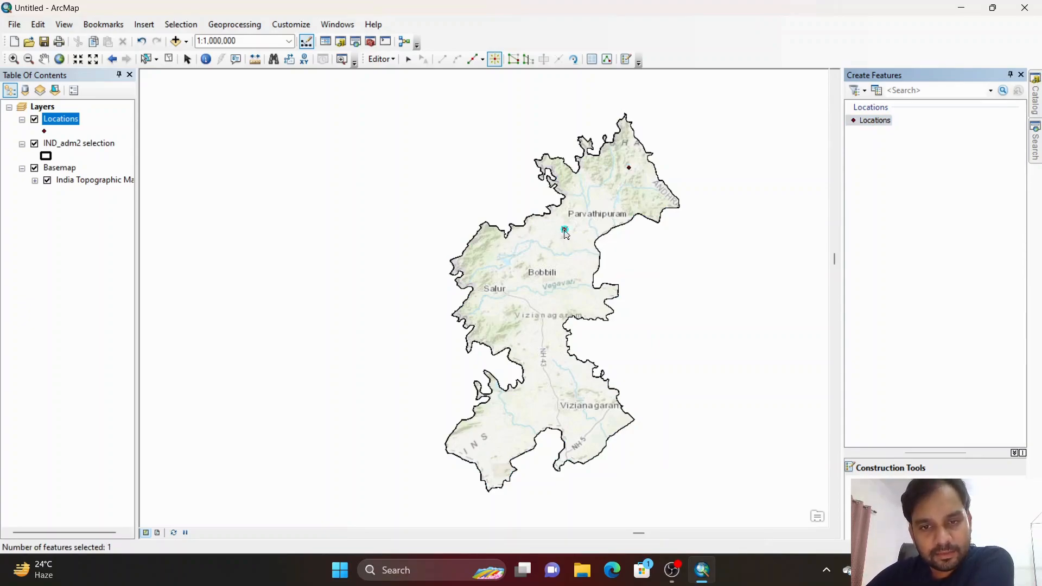
pyautogui.click(543, 271)
pyautogui.click(587, 304)
pyautogui.click(499, 334)
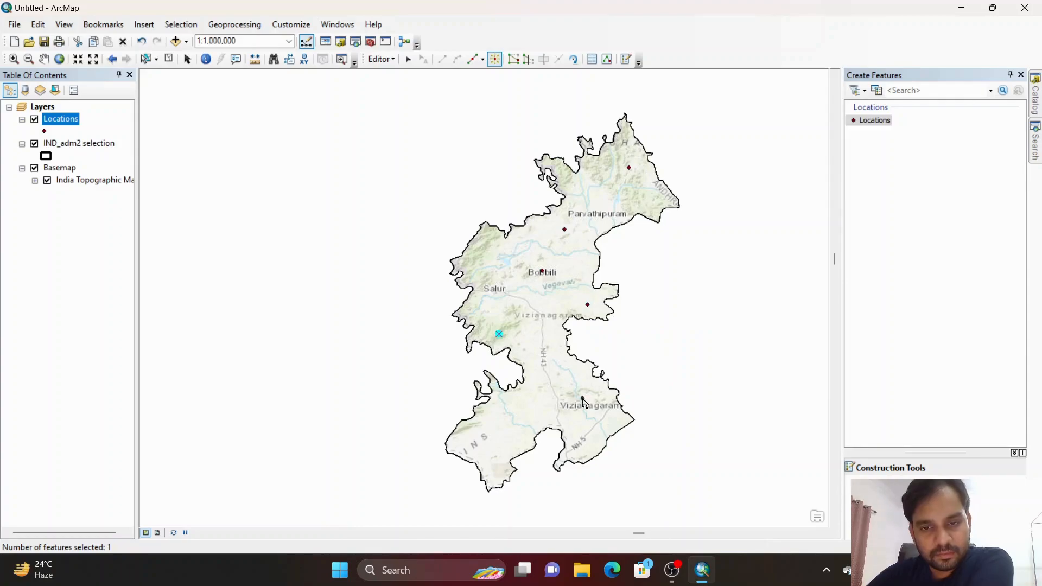
pyautogui.click(594, 404)
pyautogui.click(494, 433)
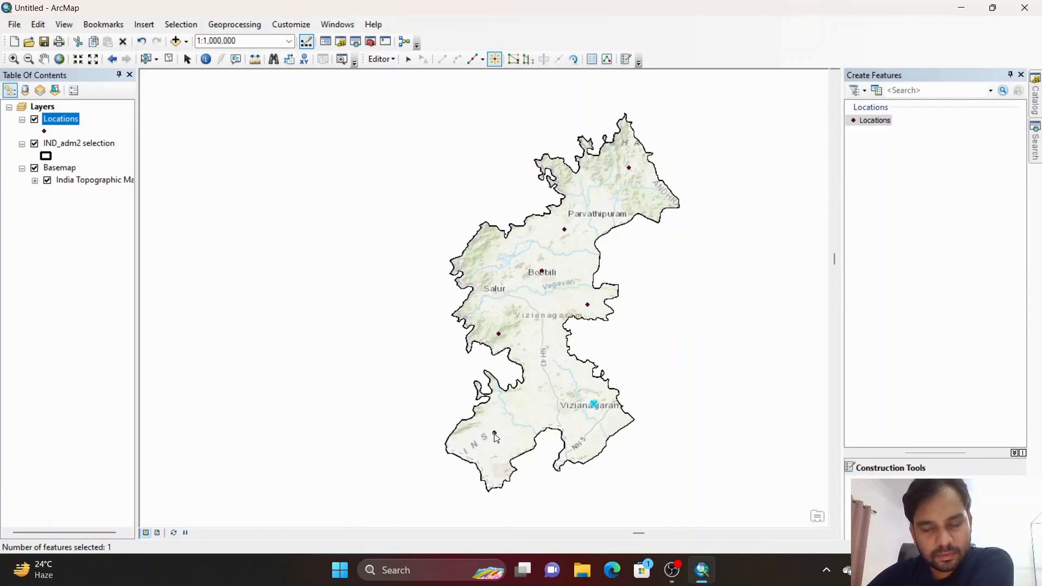
pyautogui.click(528, 398)
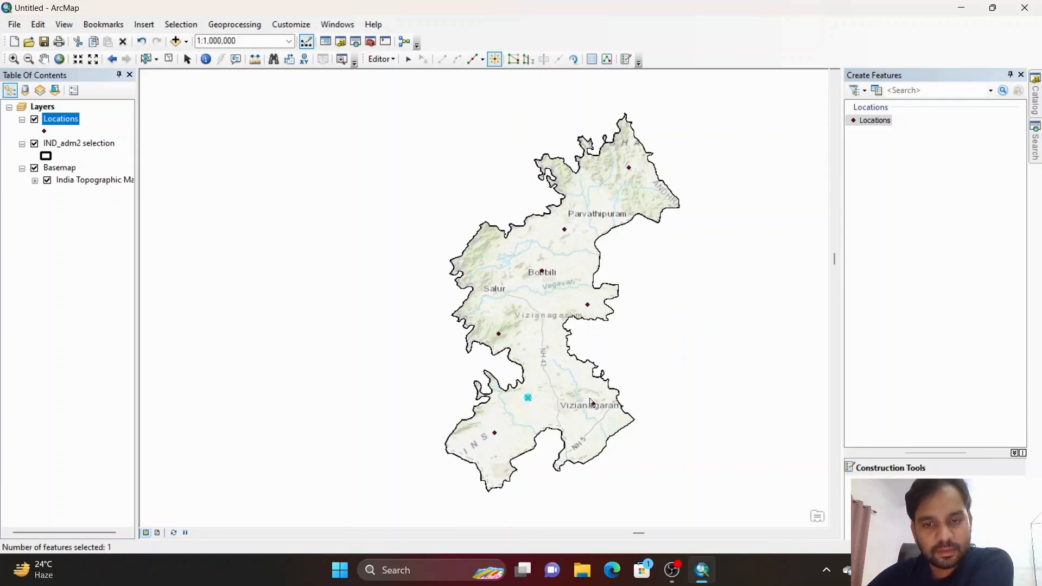
# Step: Save the edits to the Locations layer, end the edit session and close the feature creation window
pyautogui.click(389, 60)
pyautogui.click(397, 105)
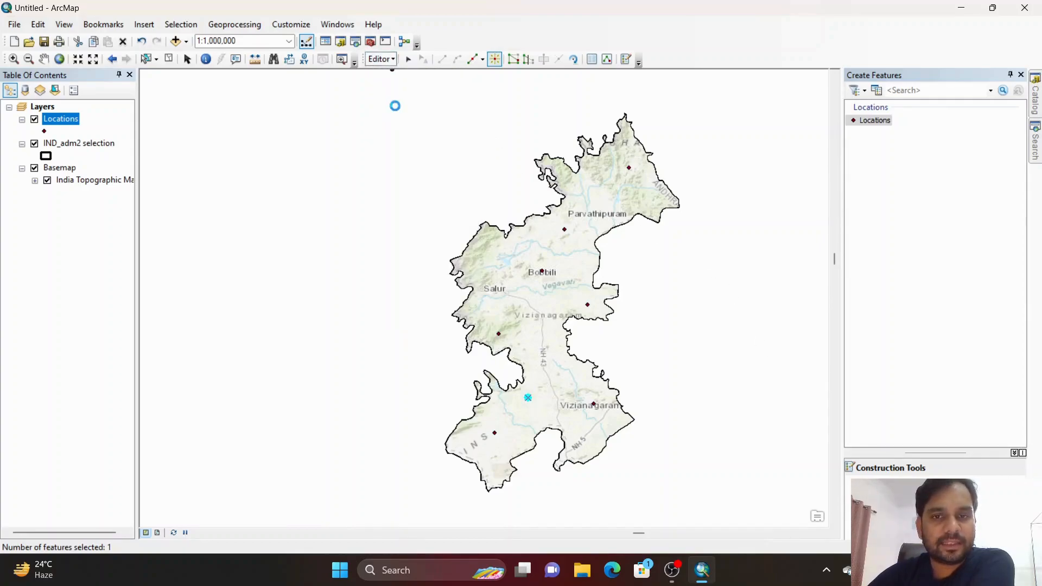
pyautogui.click(382, 58)
pyautogui.click(393, 86)
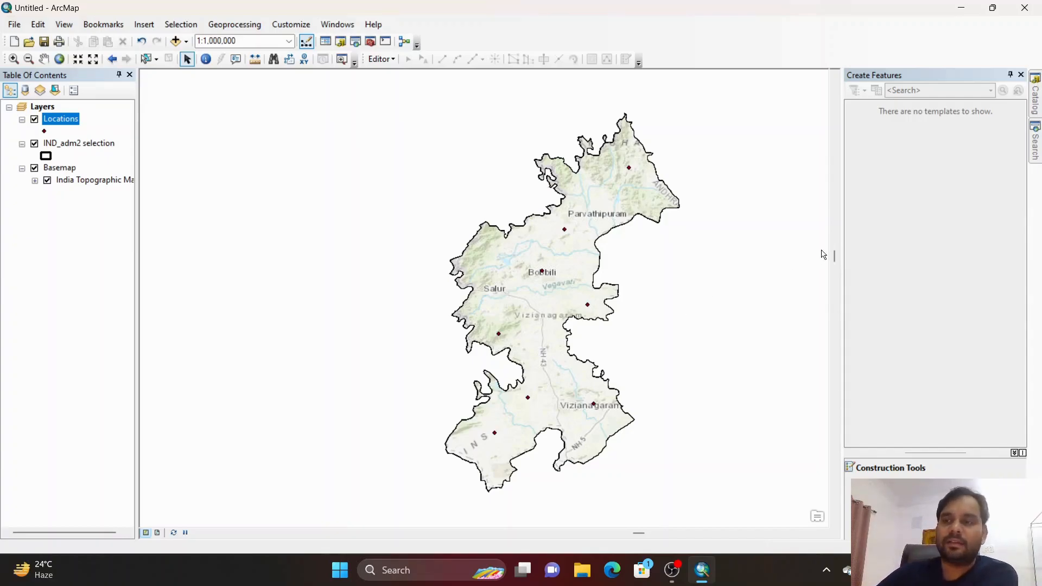
pyautogui.click(1021, 76)
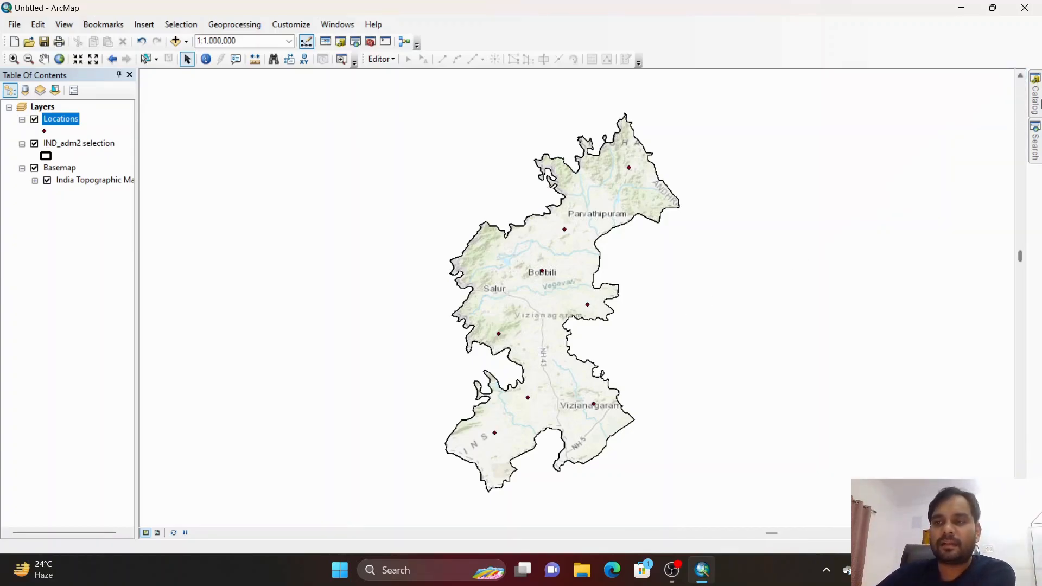
# Step: Start a new shapefile in the D:\ folder connection, named Polylines_location, with the Polyline feature type
pyautogui.click(1035, 95)
pyautogui.rightClick(872, 146)
pyautogui.moveTo(905, 231)
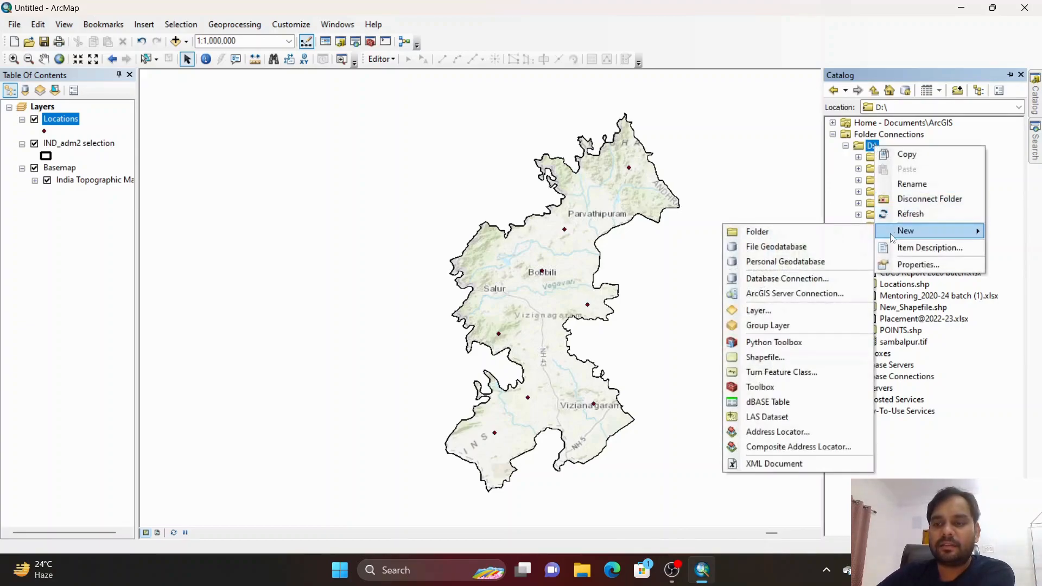
pyautogui.click(765, 357)
pyautogui.click(572, 186)
pyautogui.click(561, 206)
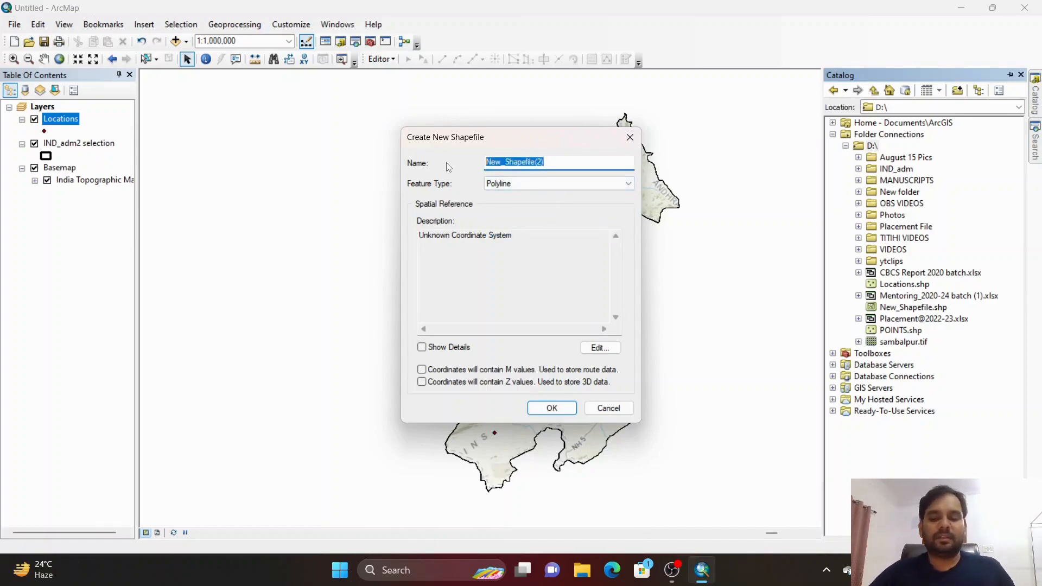
pyautogui.write('Polylines_locatio')
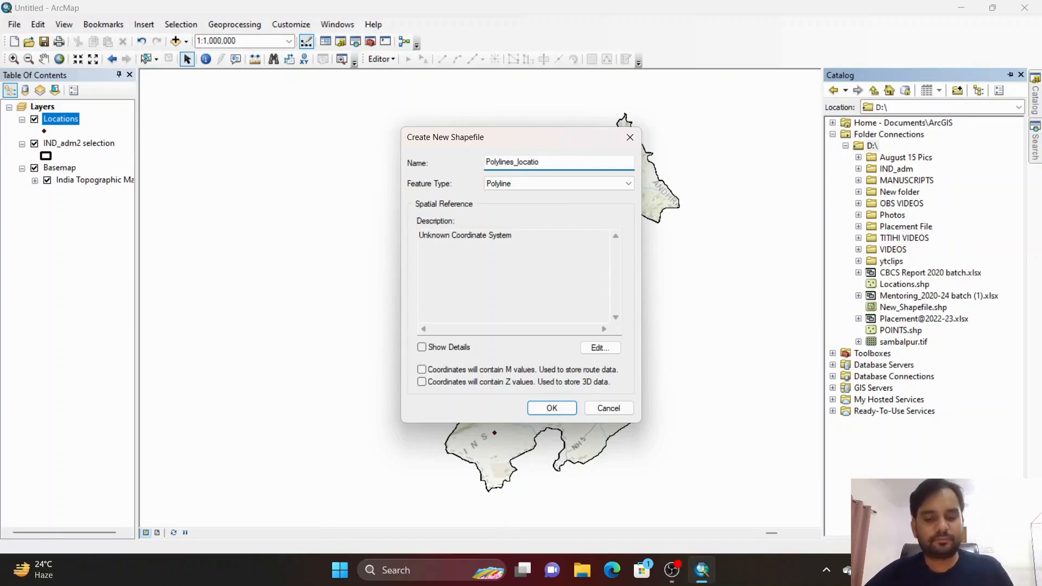
# Step: Assign the WGS 1984 geographic coordinate system to the Polylines_location shapefile and create it
pyautogui.click(601, 347)
pyautogui.click(489, 184)
pyautogui.doubleClick(490, 184)
pyautogui.doubleClick(449, 250)
pyautogui.scroll(-3, 449, 254)
pyautogui.scroll(-3, 448, 254)
pyautogui.click(455, 202)
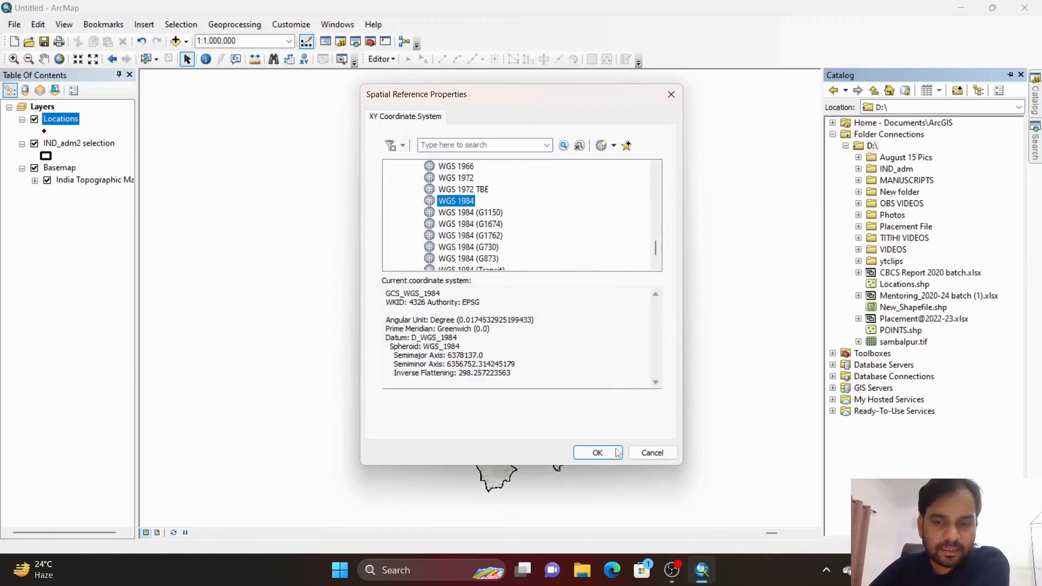
pyautogui.click(616, 453)
pyautogui.click(551, 410)
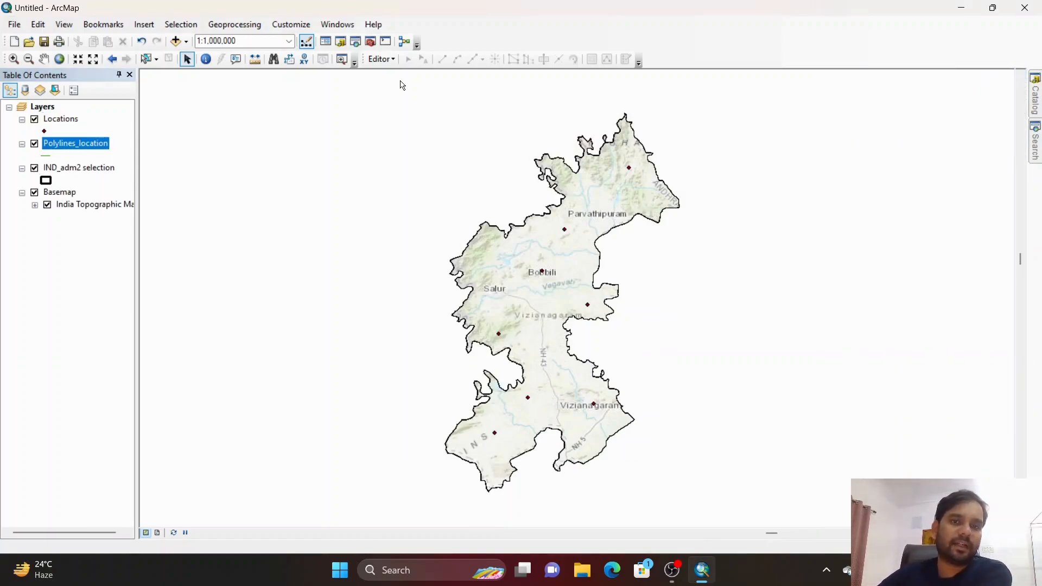
# Step: Start an edit session on Polylines_location, activate its line template and reveal the available construction tools
pyautogui.click(389, 62)
pyautogui.click(394, 72)
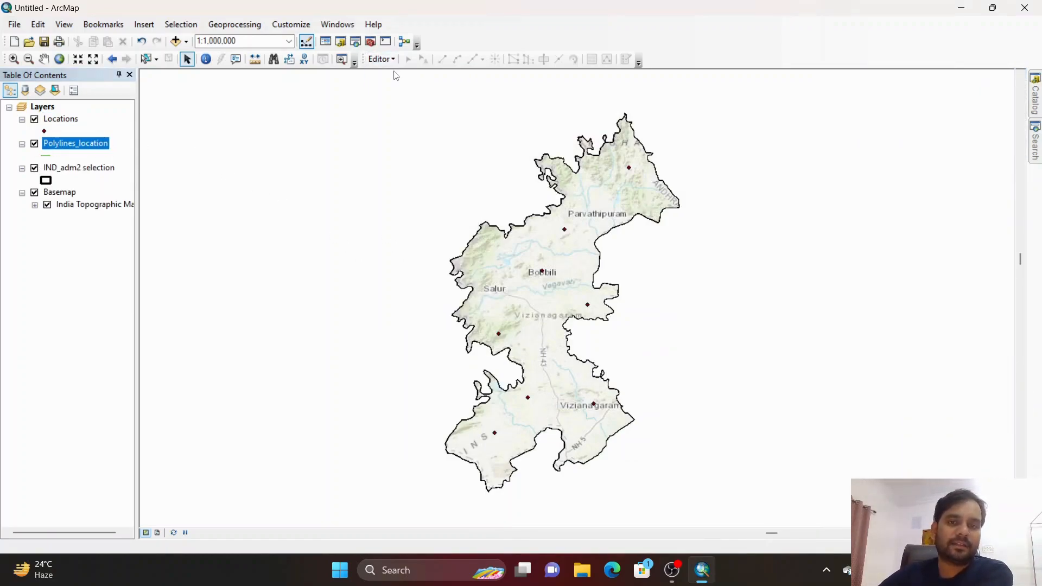
pyautogui.click(424, 191)
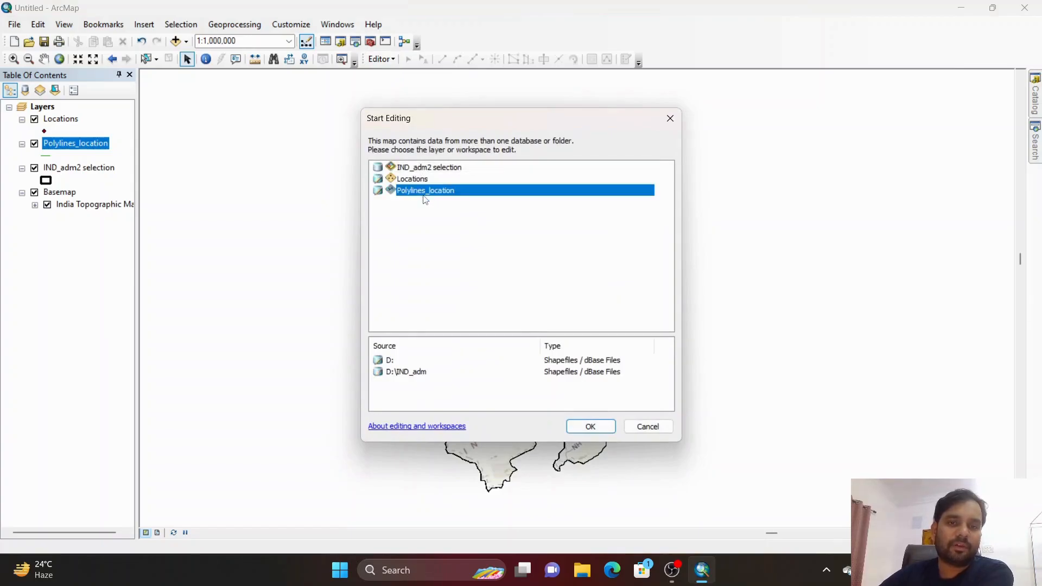
pyautogui.click(591, 427)
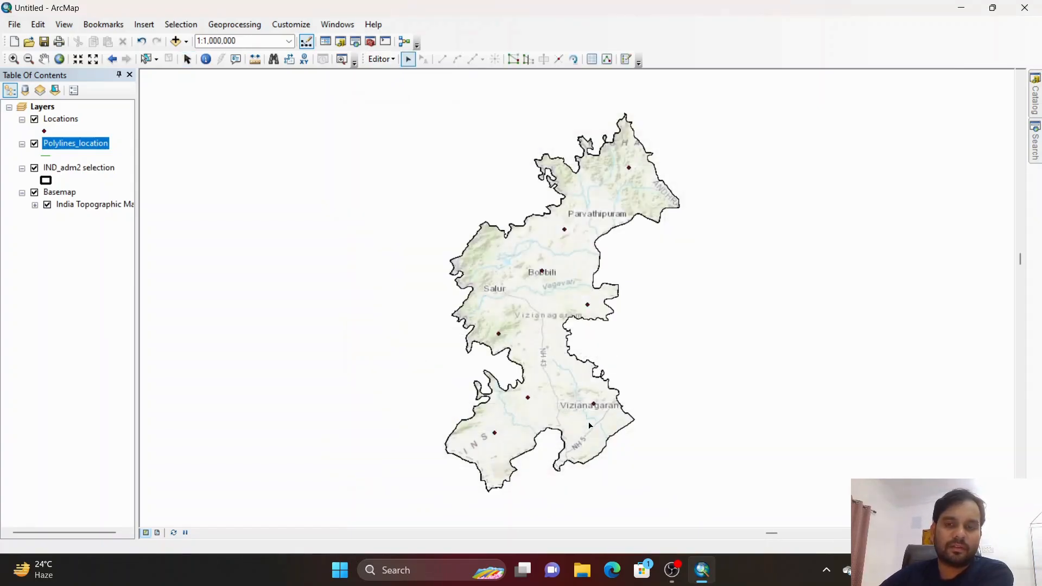
pyautogui.click(626, 60)
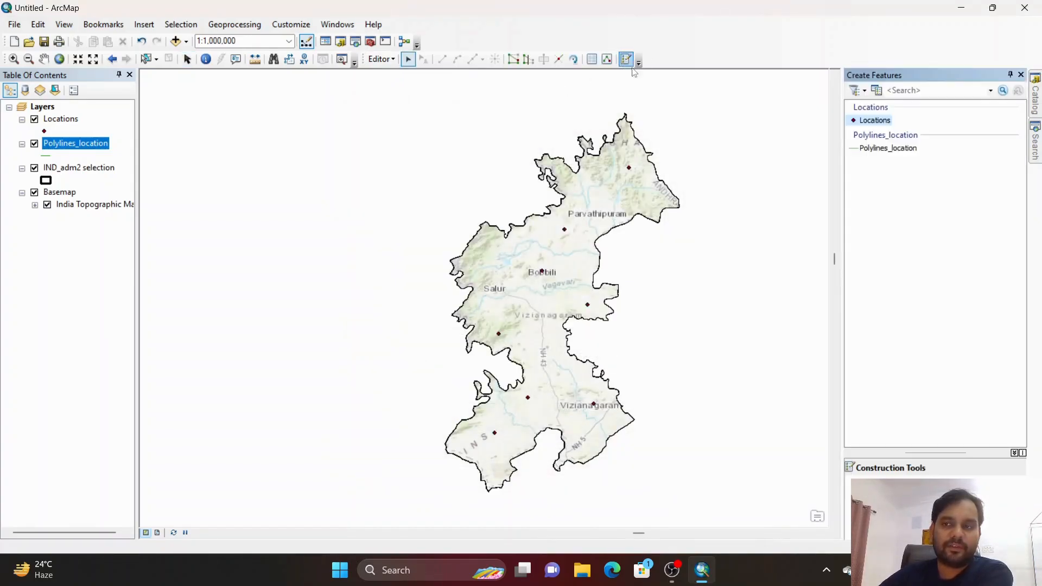
pyautogui.click(874, 148)
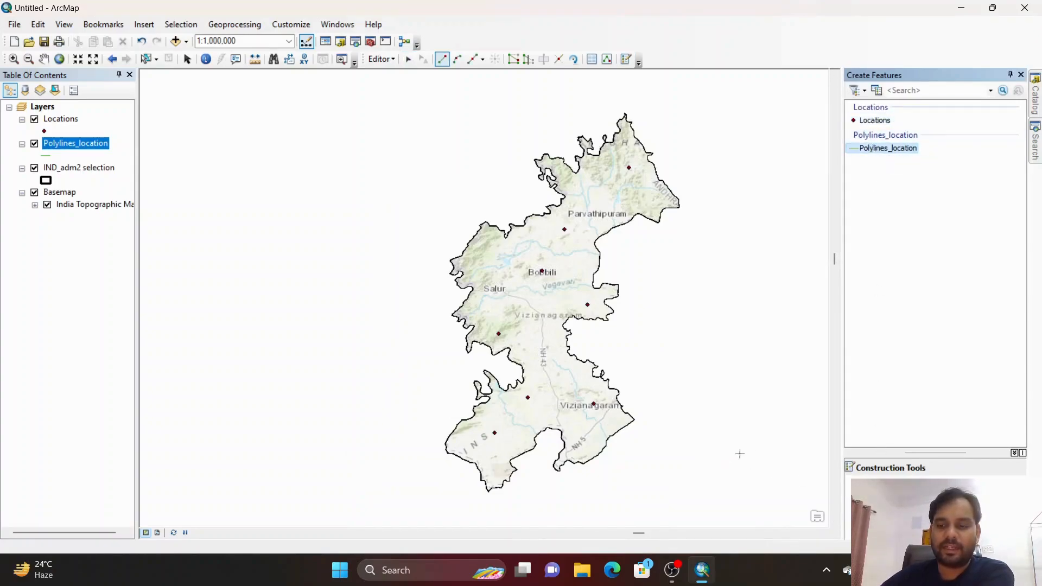
pyautogui.moveTo(933, 457); pyautogui.dragTo(932, 363)
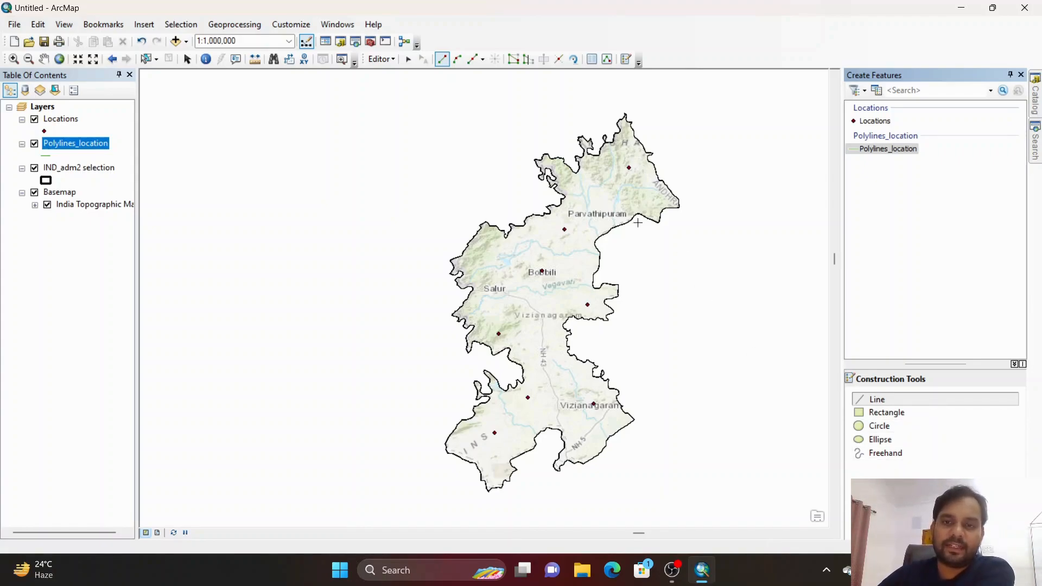
# Step: Draw four straight lines across the district between opposite boundary edges: near Parvathipuram, above Bobbili, below Salur, and across the narrow middle
pyautogui.click(597, 157)
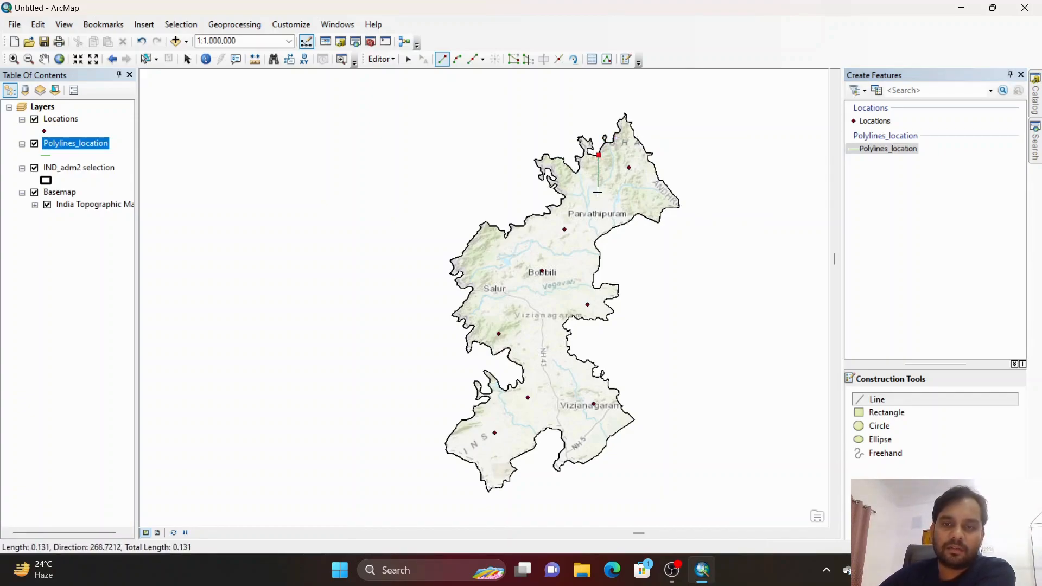
pyautogui.doubleClick(610, 231)
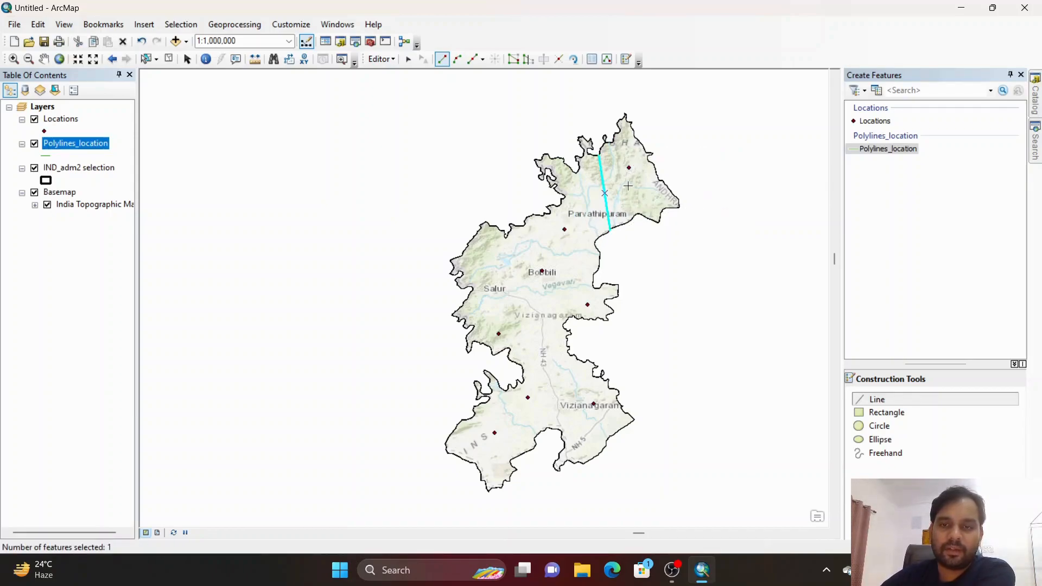
pyautogui.click(506, 237)
pyautogui.doubleClick(597, 270)
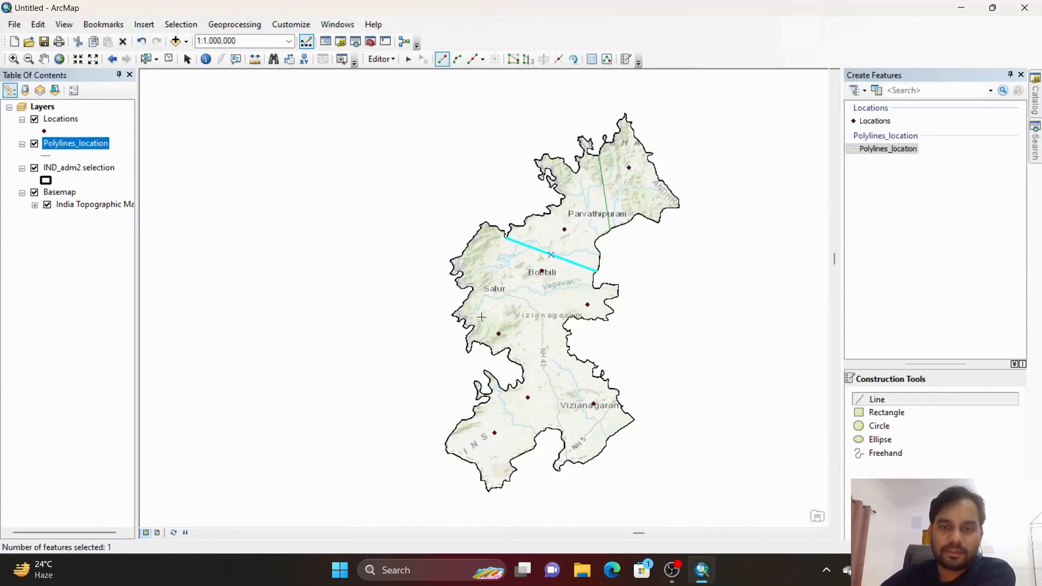
pyautogui.click(463, 302)
pyautogui.doubleClick(592, 288)
pyautogui.click(515, 351)
pyautogui.doubleClick(566, 339)
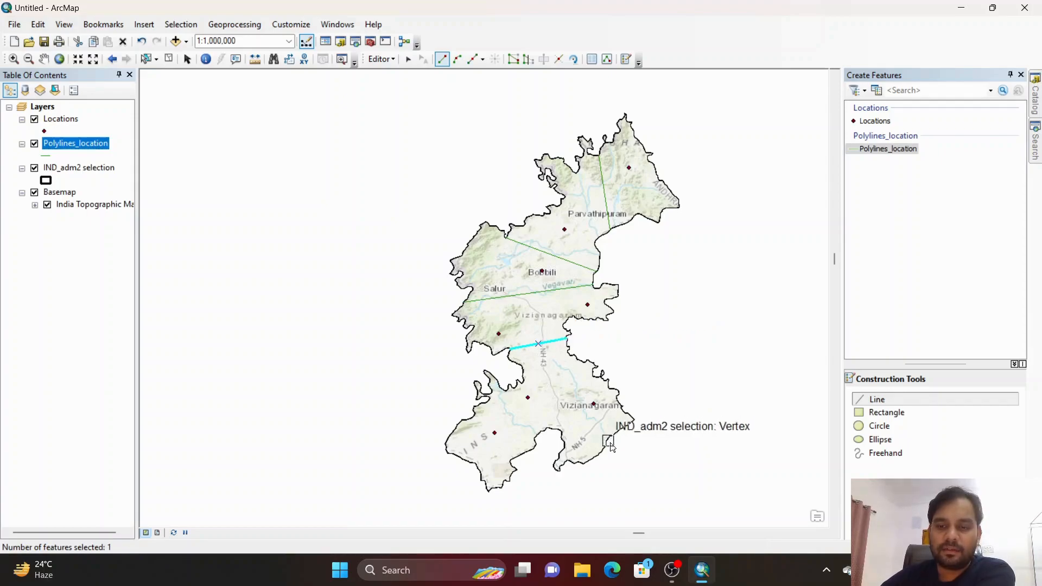
# Step: Draw two straight lines from the southern boundary notch below Vizianagaram, one to the northeast edge and one to the northwest edge
pyautogui.click(554, 431)
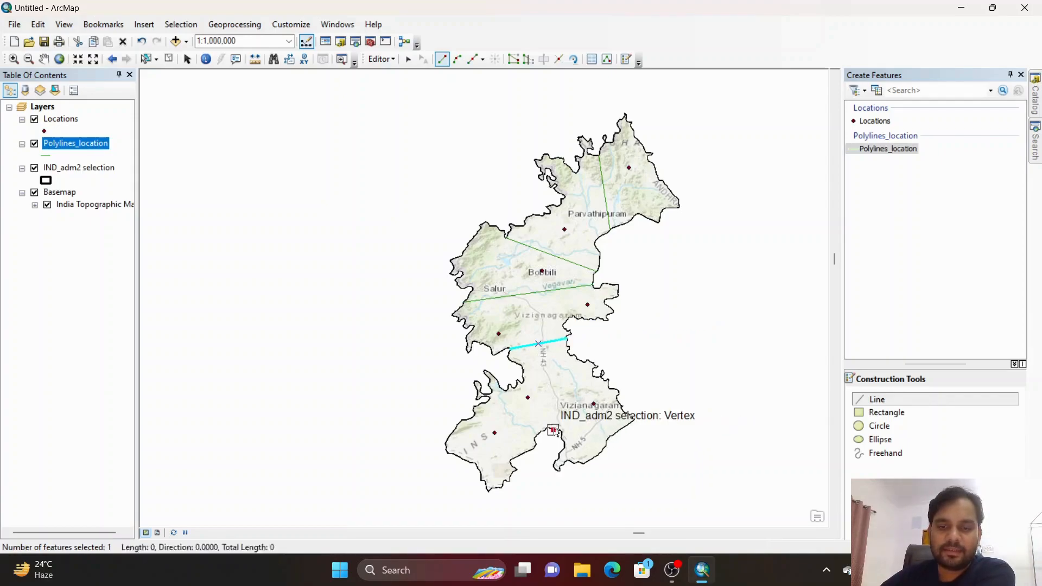
pyautogui.doubleClick(585, 363)
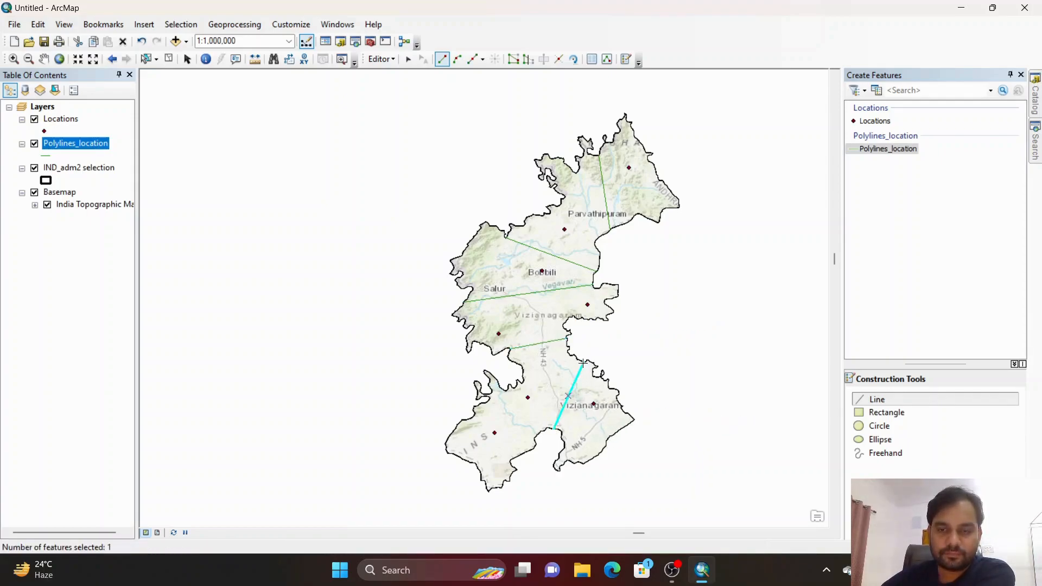
pyautogui.click(553, 430)
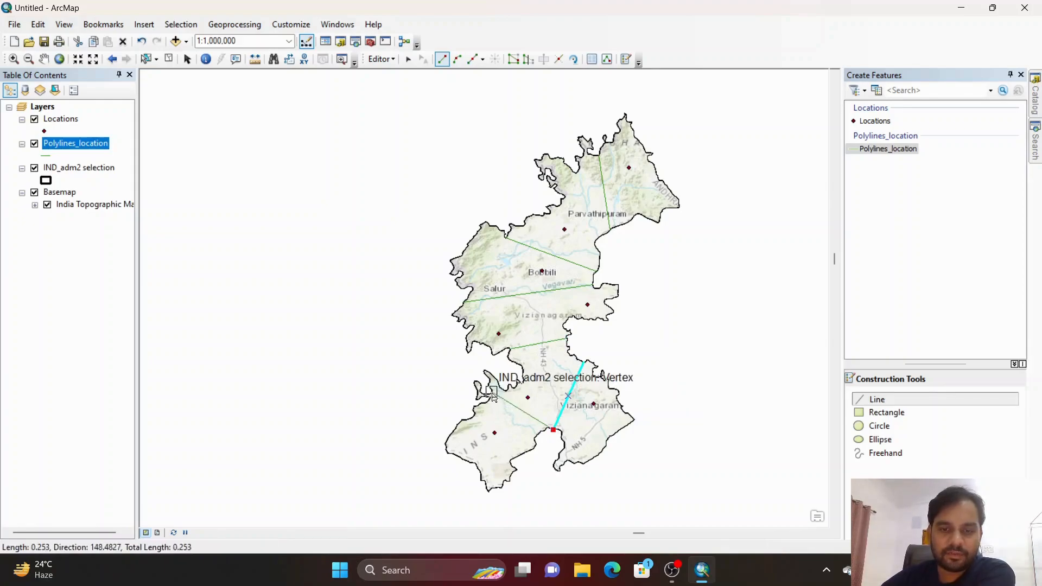
pyautogui.doubleClick(492, 392)
# Step: Close the feature creation pane and change the Polylines_location layer's symbol to a red line
pyautogui.scroll(-8, 487, 369)
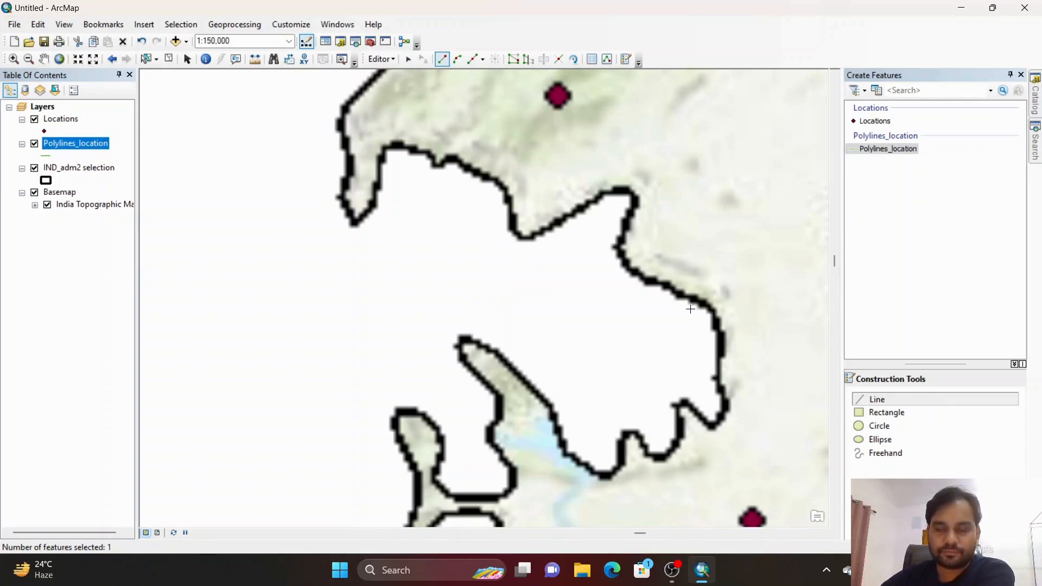
pyautogui.scroll(2, 611, 288)
pyautogui.scroll(5, 707, 335)
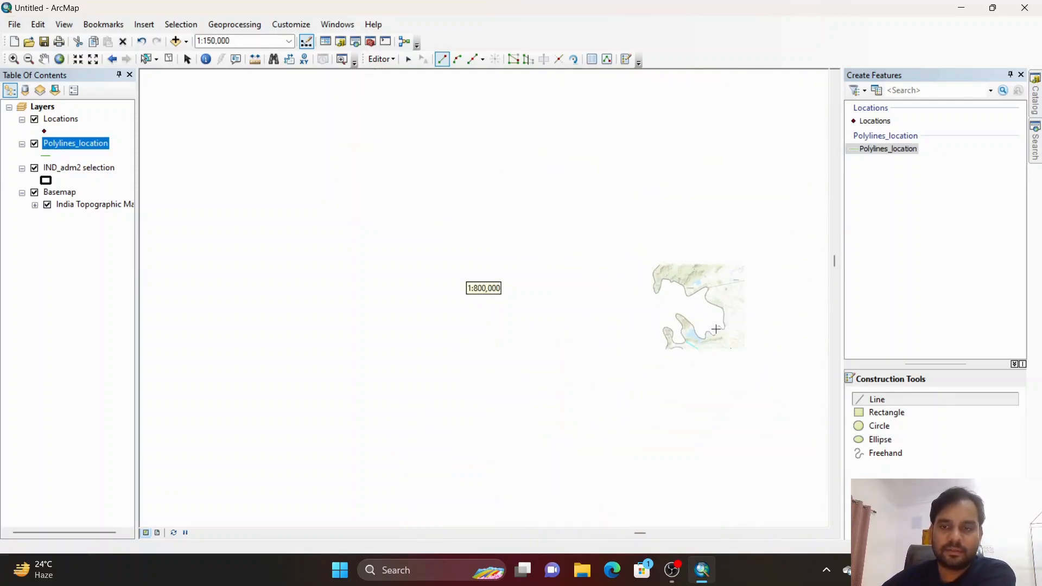
pyautogui.click(1021, 74)
pyautogui.click(41, 61)
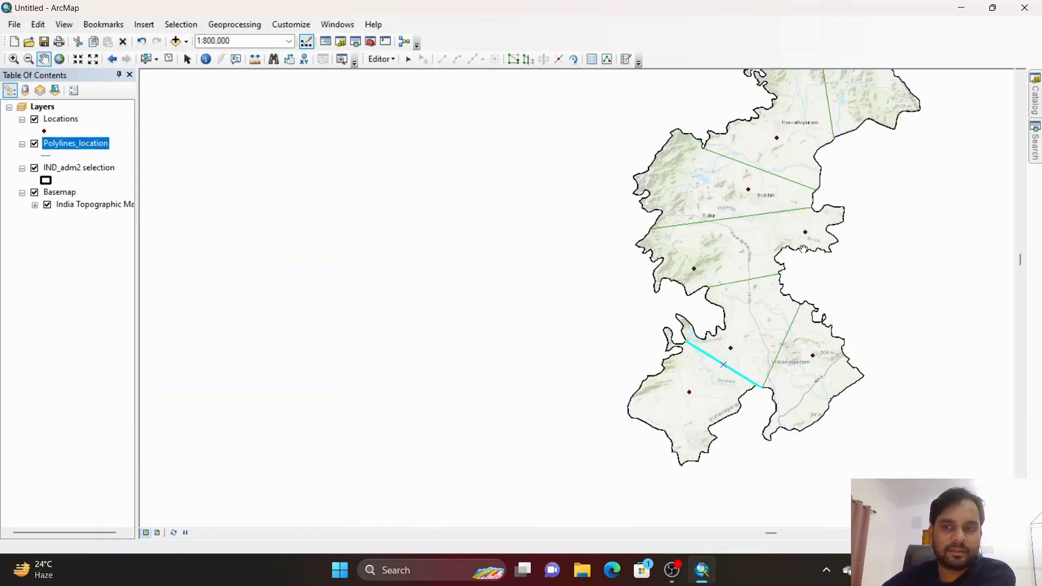
pyautogui.moveTo(798, 246); pyautogui.dragTo(583, 293)
pyautogui.scroll(1, 584, 293)
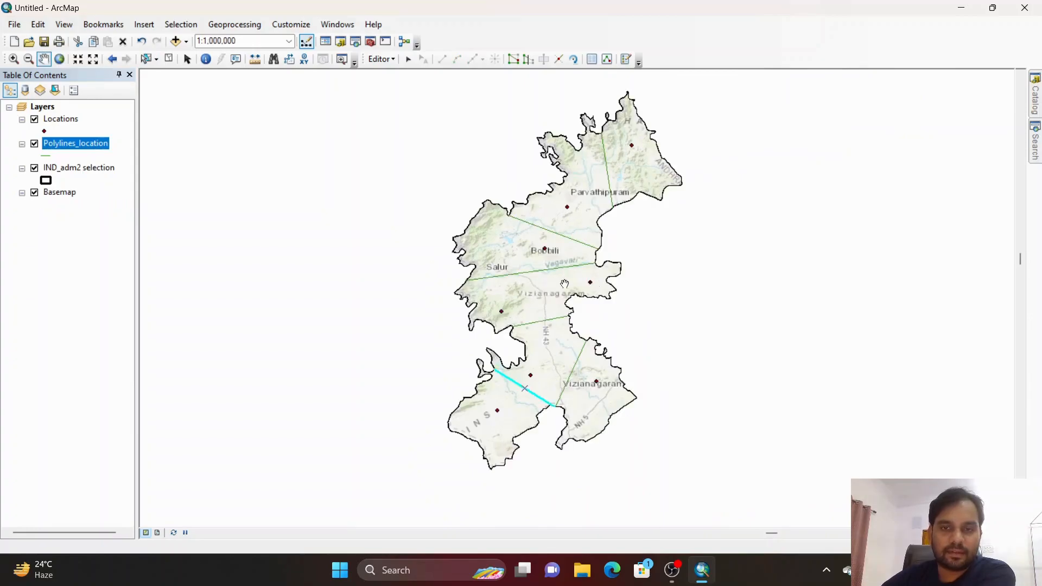
pyautogui.click(44, 157)
pyautogui.click(428, 210)
pyautogui.click(594, 425)
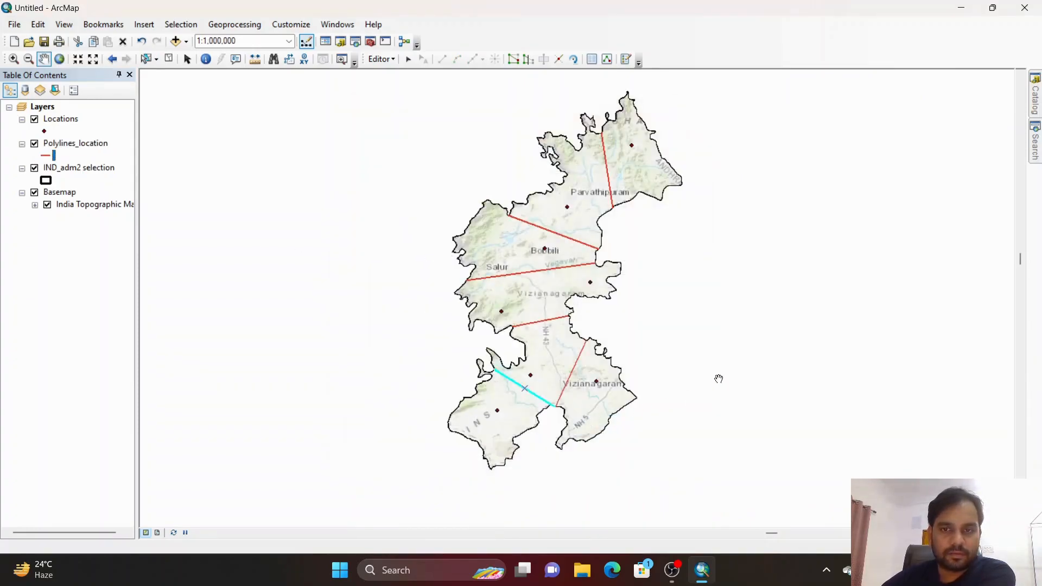
# Step: Save the Polylines_location edits and end the edit session
pyautogui.moveTo(747, 310); pyautogui.dragTo(631, 300)
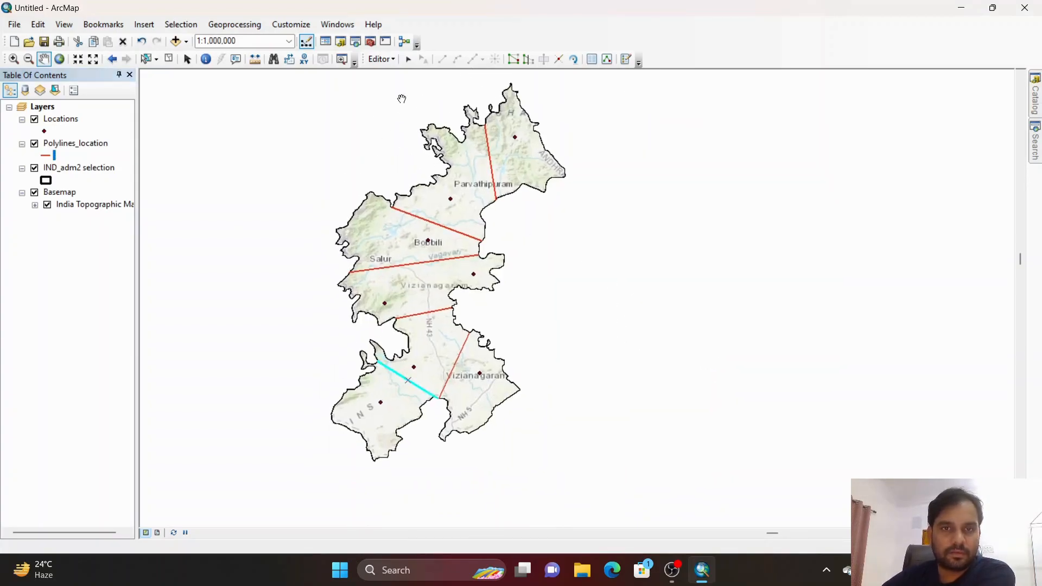
pyautogui.click(379, 59)
pyautogui.click(394, 105)
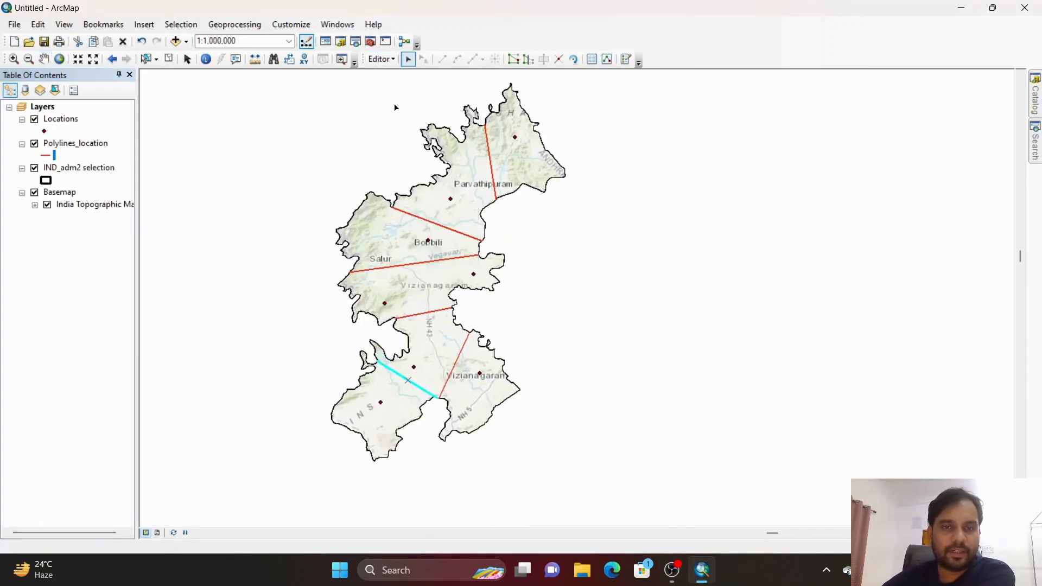
pyautogui.click(379, 59)
pyautogui.click(411, 88)
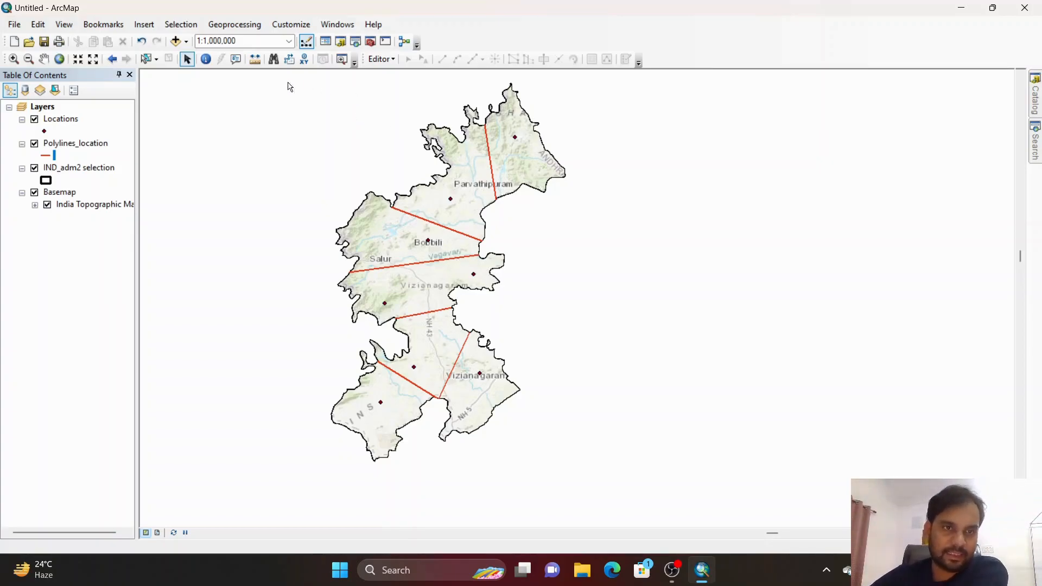
# Step: Reopen Polylines_location for editing, show the feature templates and activate its line template
pyautogui.click(382, 58)
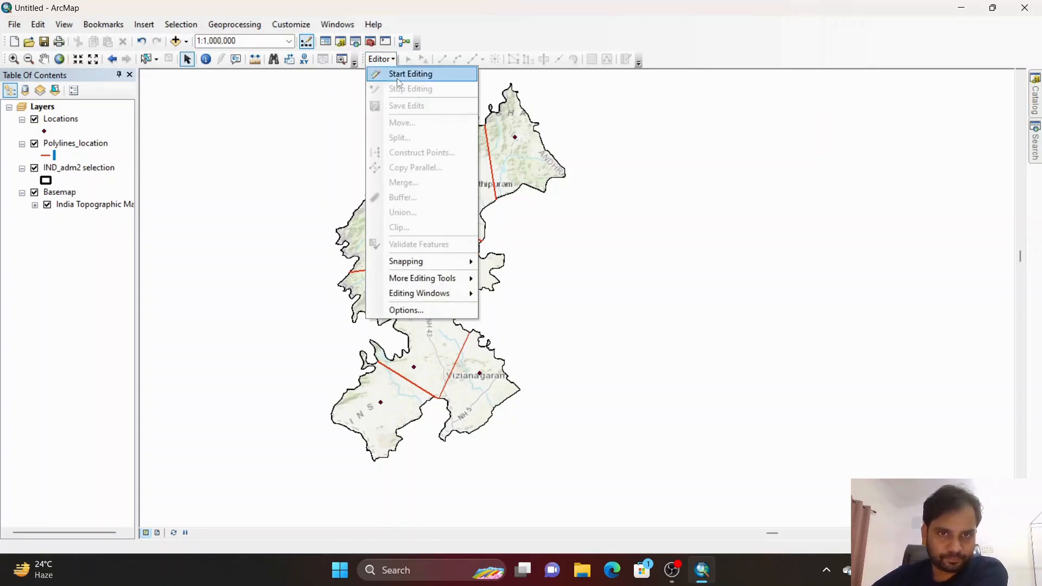
pyautogui.click(404, 75)
pyautogui.click(428, 191)
pyautogui.click(588, 423)
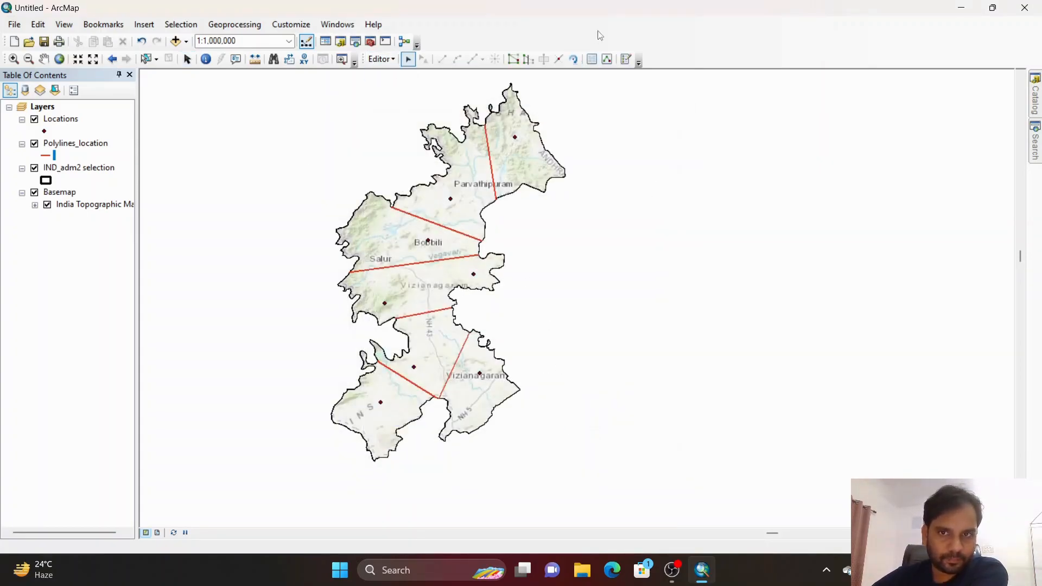
pyautogui.click(626, 59)
pyautogui.click(890, 150)
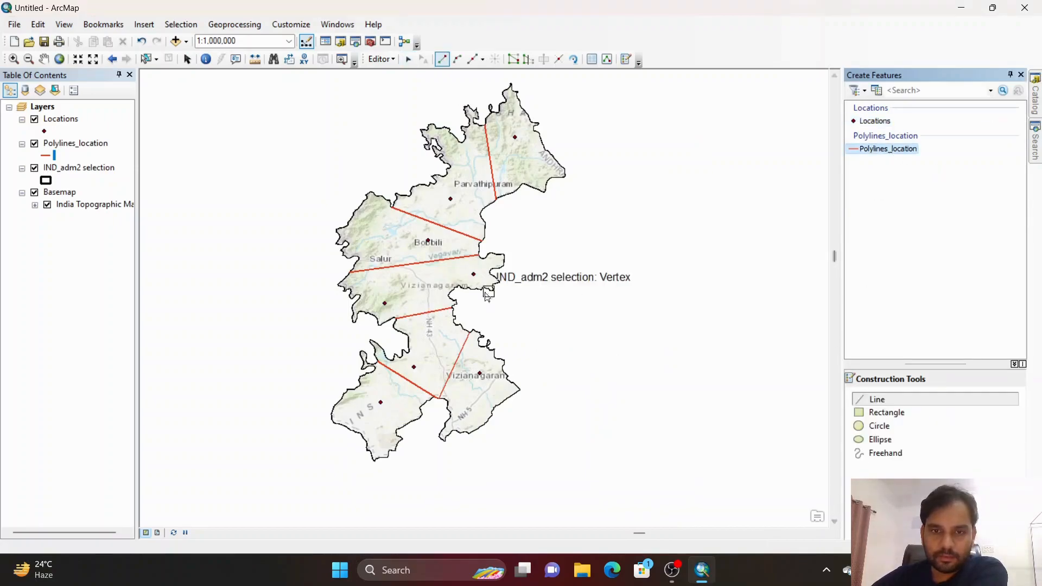
# Step: Draw a three-segment zigzag polyline around Parvathipuram, from the eastern boundary to the northwestern boundary
pyautogui.click(482, 214)
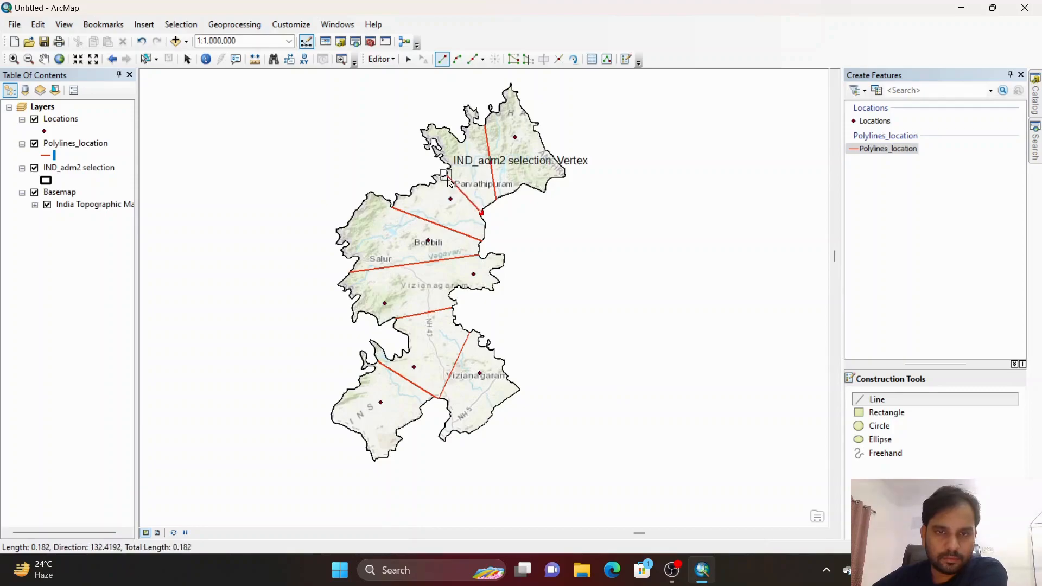
pyautogui.click(447, 176)
pyautogui.click(490, 162)
pyautogui.doubleClick(461, 143)
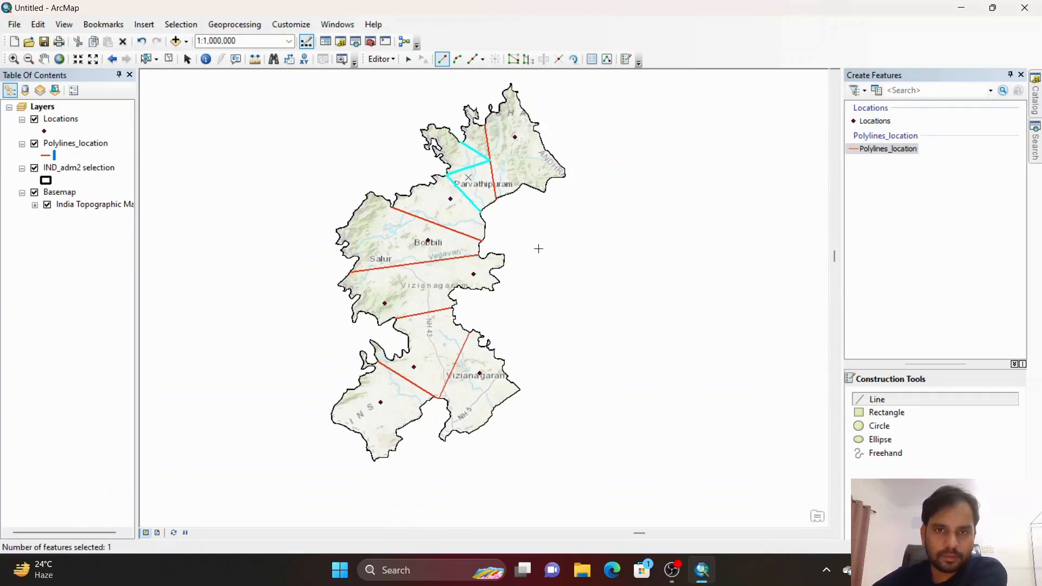
# Step: Save the newly drawn zigzag polyline and stop editing
pyautogui.click(381, 58)
pyautogui.click(408, 106)
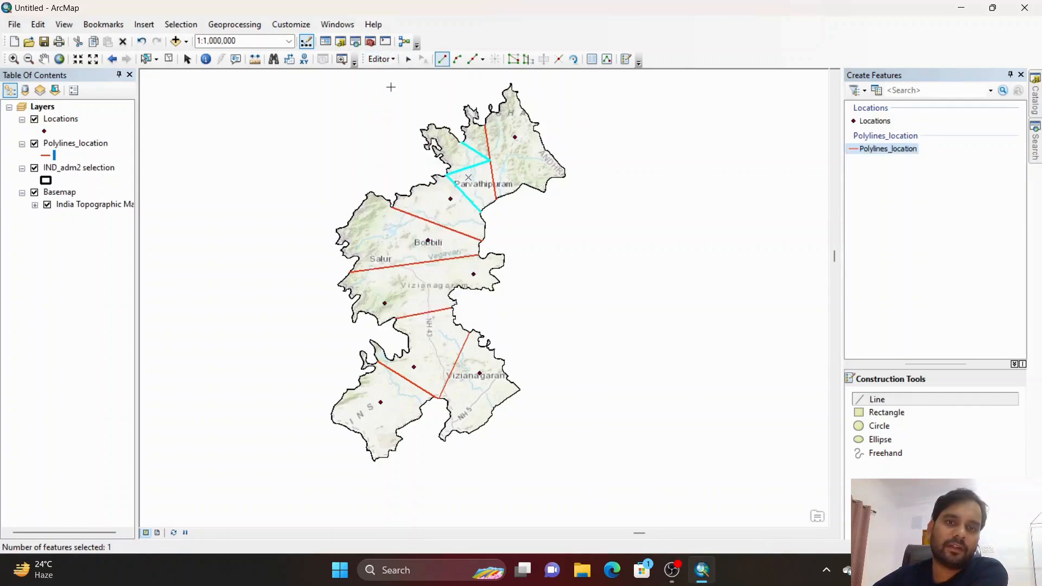
pyautogui.click(387, 60)
pyautogui.click(410, 88)
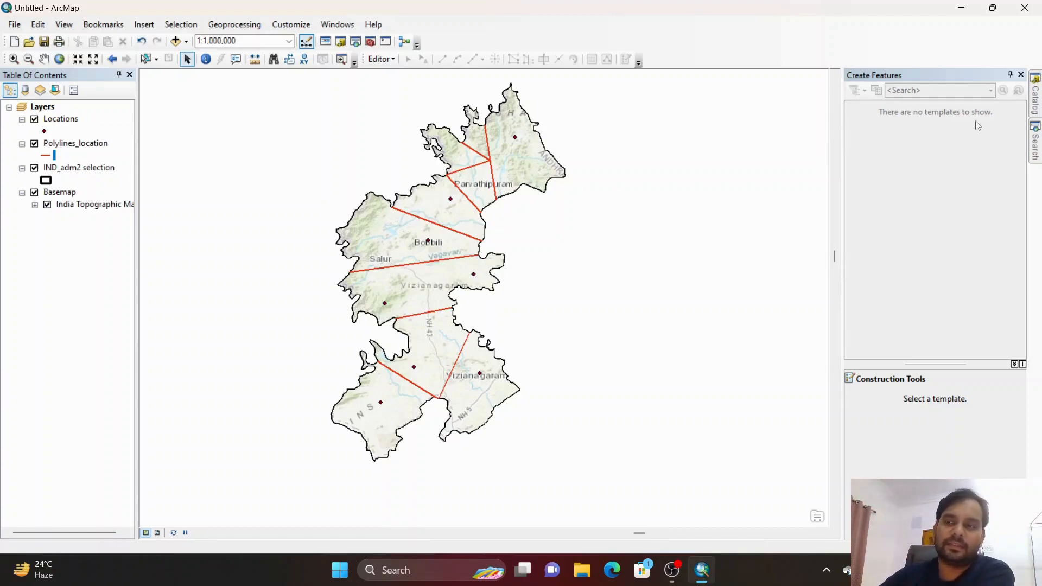
# Step: Start a new shapefile in the D:\ folder connection, named polygons_location, with the Polygon feature type
pyautogui.click(1037, 103)
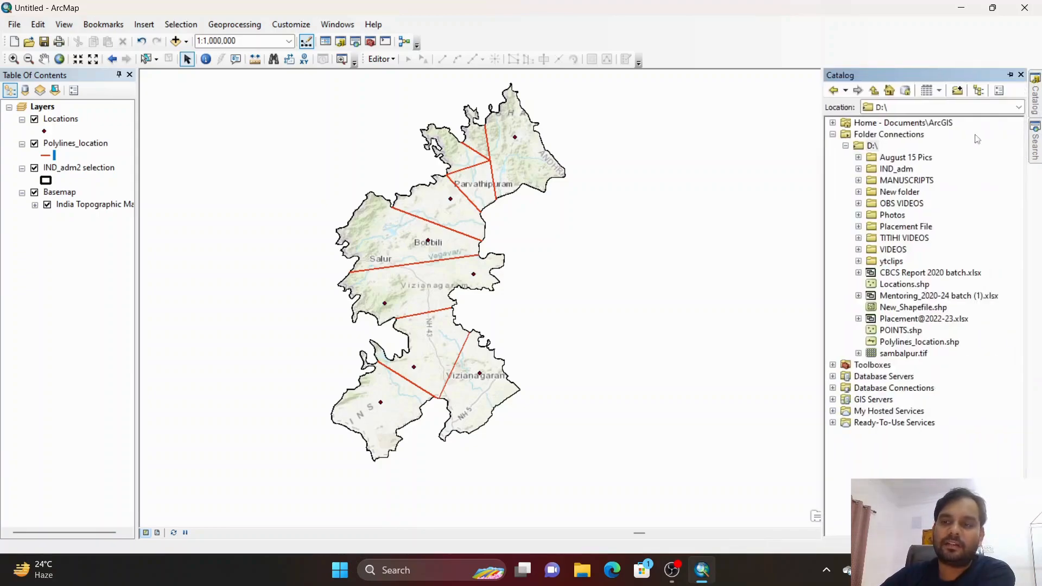
pyautogui.rightClick(872, 146)
pyautogui.moveTo(918, 233)
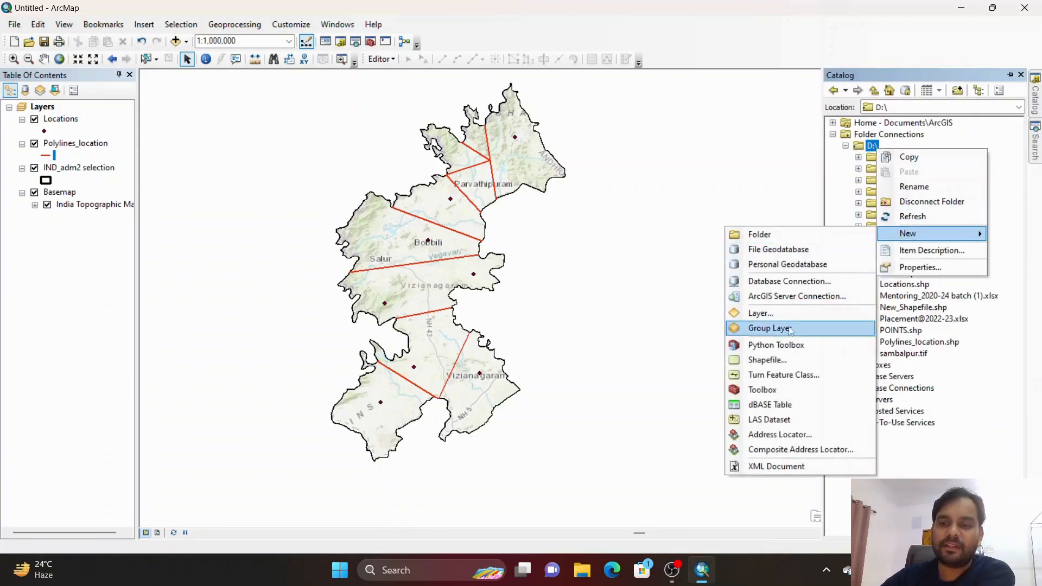
pyautogui.click(767, 360)
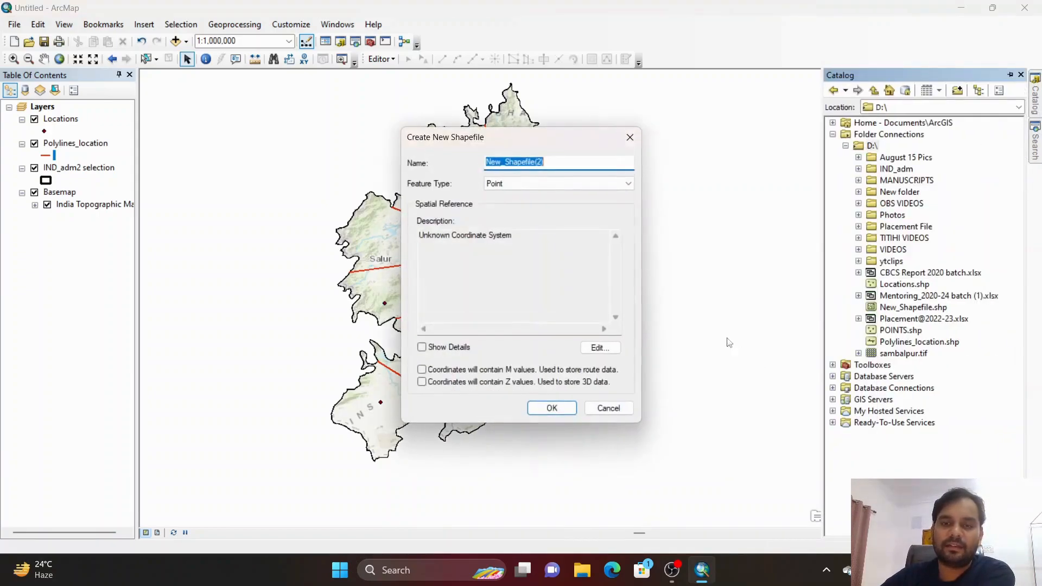
pyautogui.click(597, 183)
pyautogui.click(543, 212)
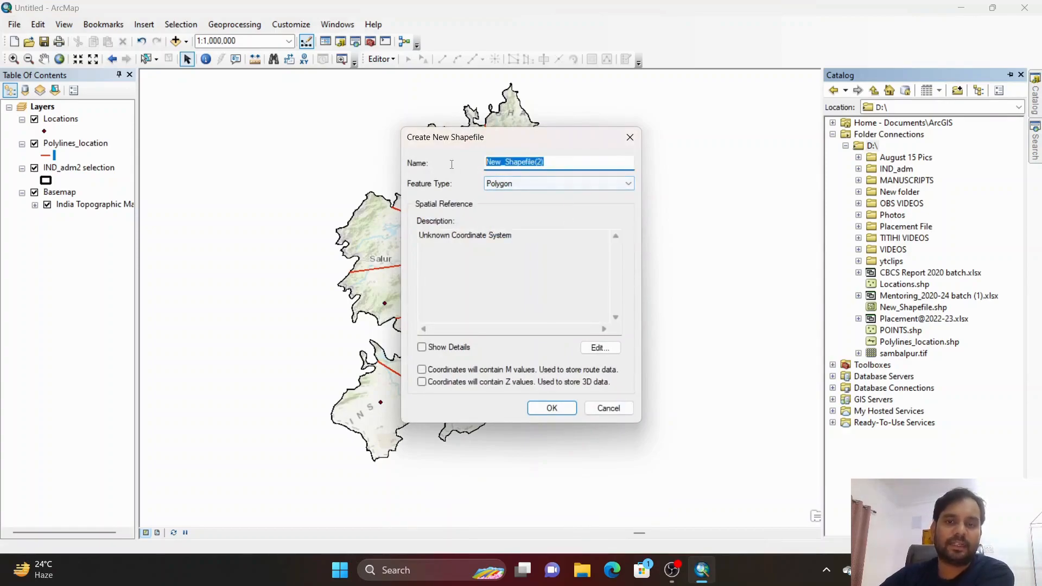
pyautogui.write('polygons')
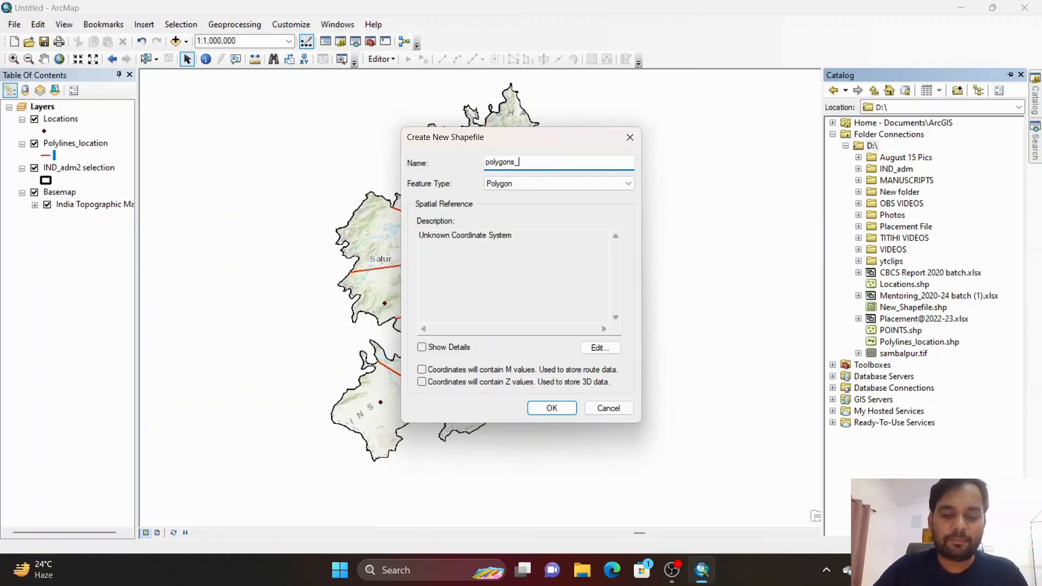
pyautogui.write('_location')
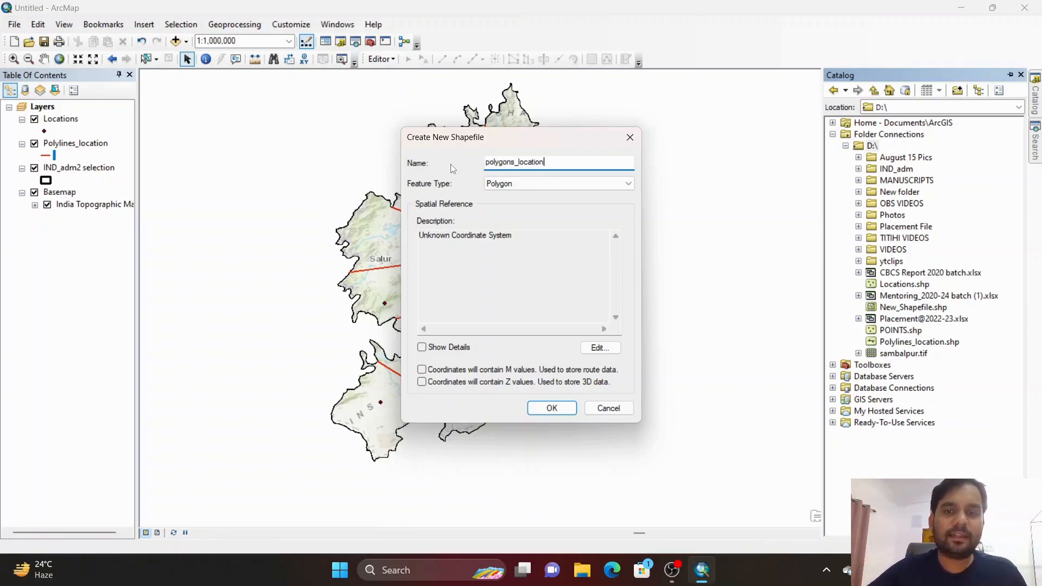
# Step: Assign the WGS 1984 geographic coordinate system to the polygons_location shapefile and create it
pyautogui.click(589, 349)
pyautogui.doubleClick(499, 177)
pyautogui.scroll(-4, 441, 233)
pyautogui.doubleClick(433, 247)
pyautogui.scroll(-6, 437, 249)
pyautogui.scroll(2, 453, 238)
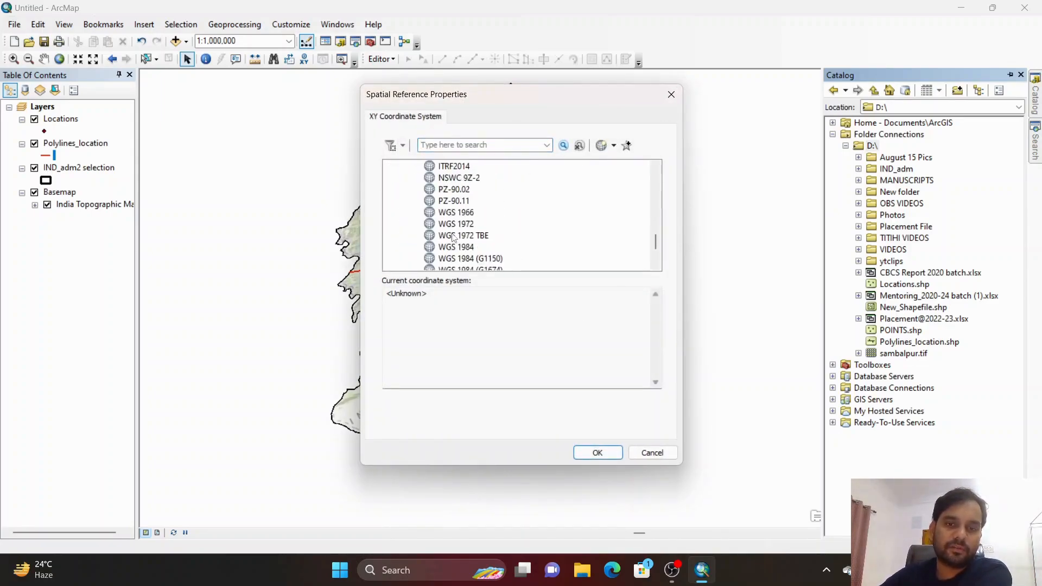
pyautogui.click(462, 248)
pyautogui.click(597, 452)
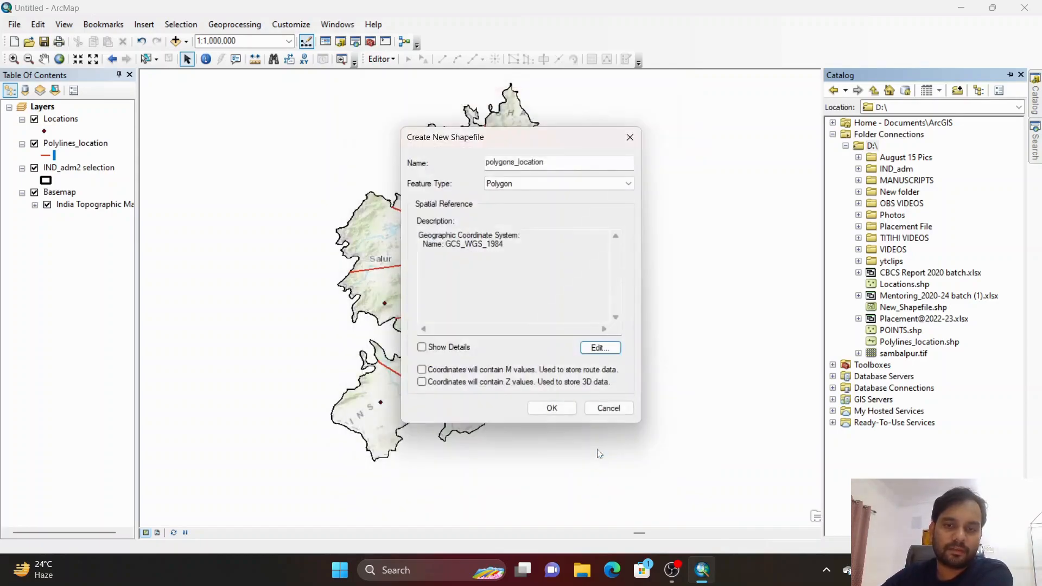
pyautogui.click(570, 407)
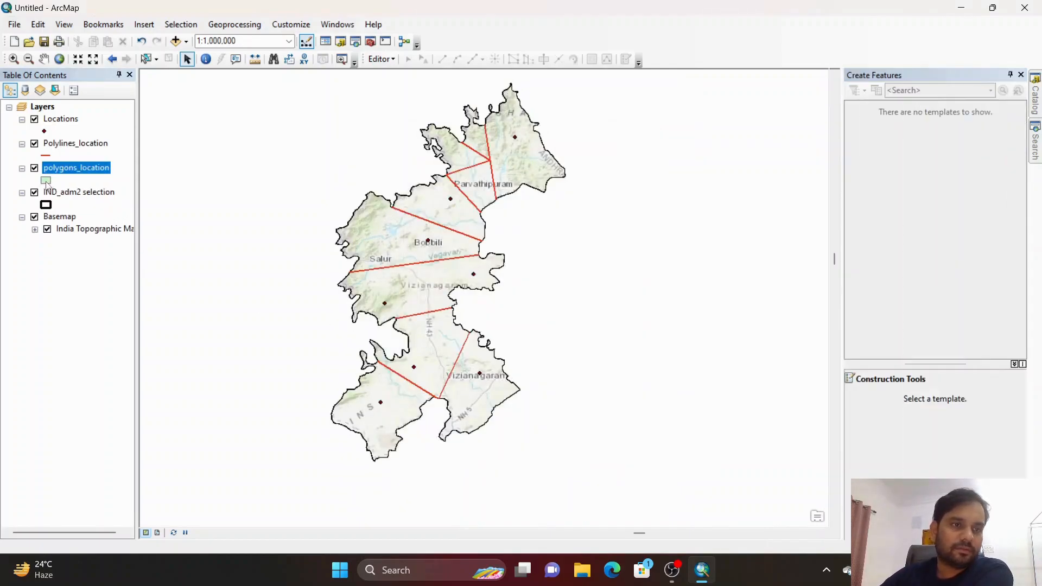
# Step: Start an edit session on polygons_location and activate its polygon template
pyautogui.click(382, 59)
pyautogui.click(392, 72)
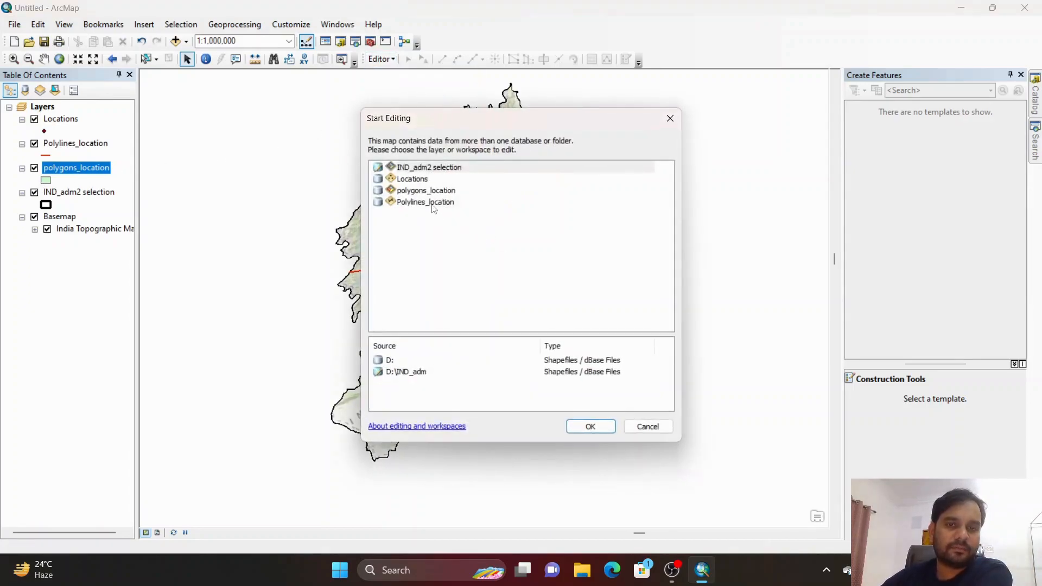
pyautogui.click(433, 205)
pyautogui.click(437, 192)
pyautogui.click(589, 427)
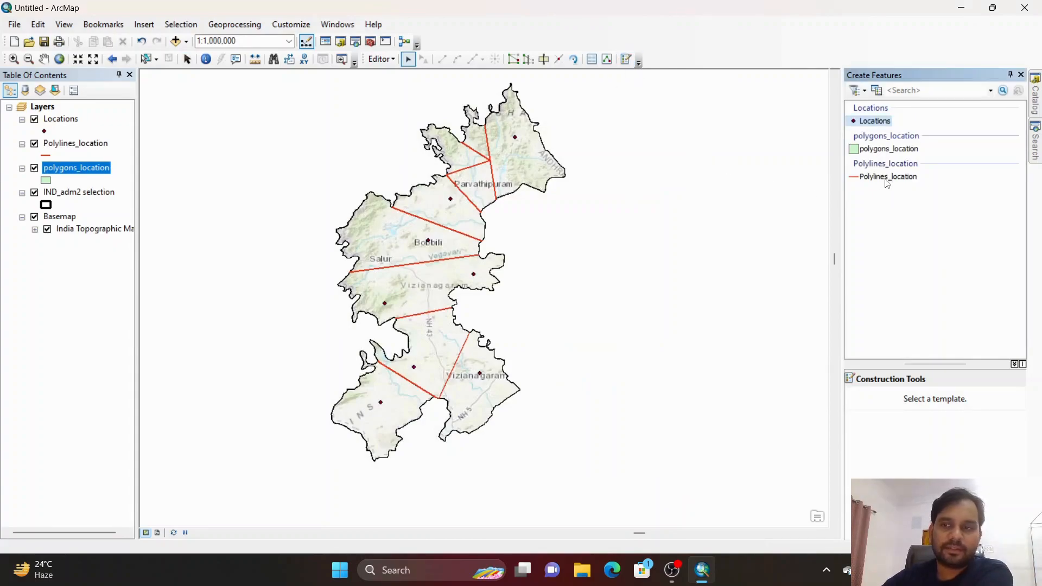
pyautogui.click(889, 152)
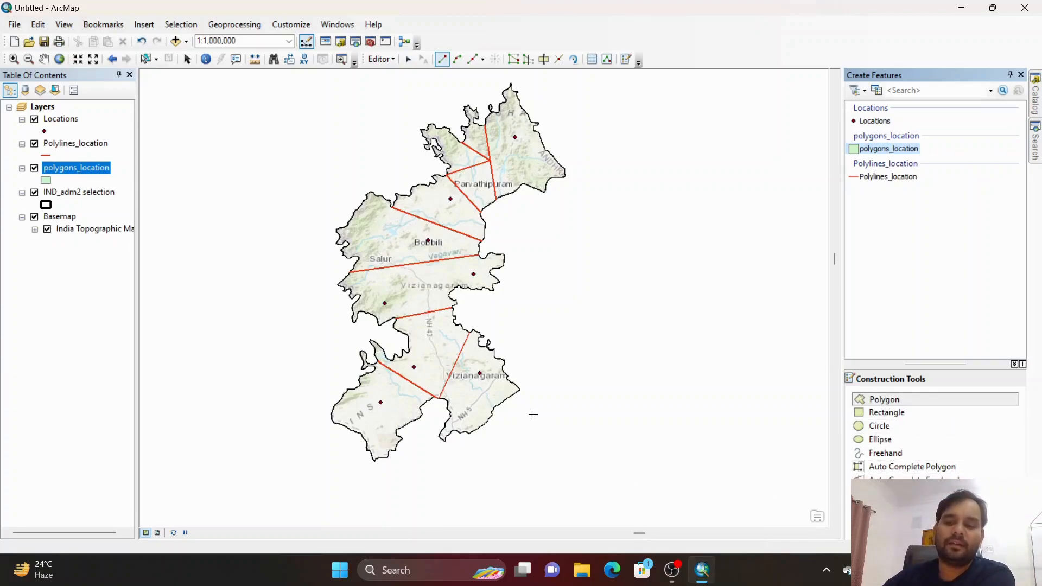
# Step: Draw a small triangular polygon just north of Salur and delete the leftover sketch vertex at its corner
pyautogui.click(370, 246)
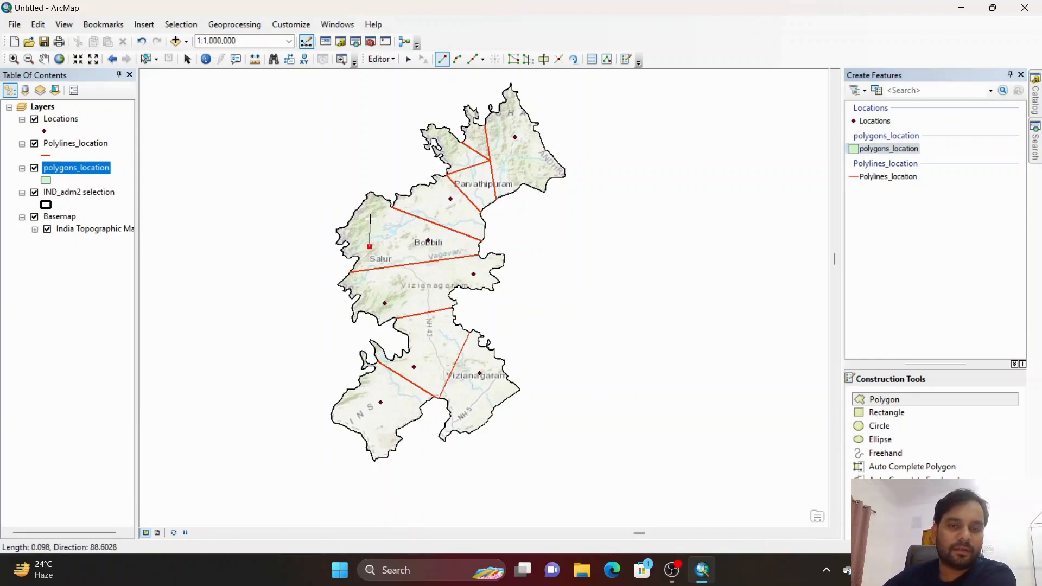
pyautogui.click(371, 219)
pyautogui.doubleClick(392, 239)
pyautogui.rightClick(393, 240)
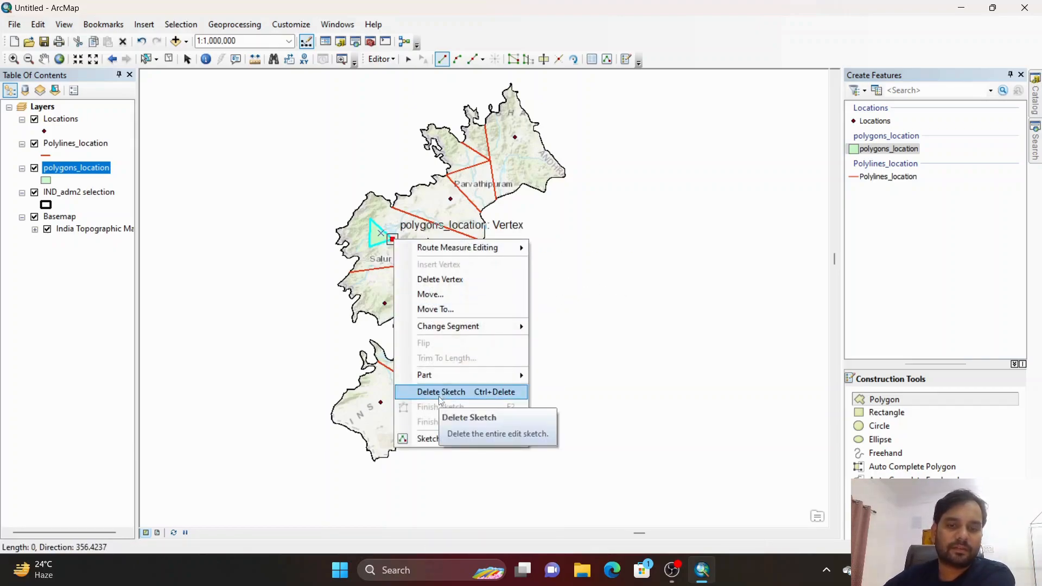
pyautogui.click(391, 244)
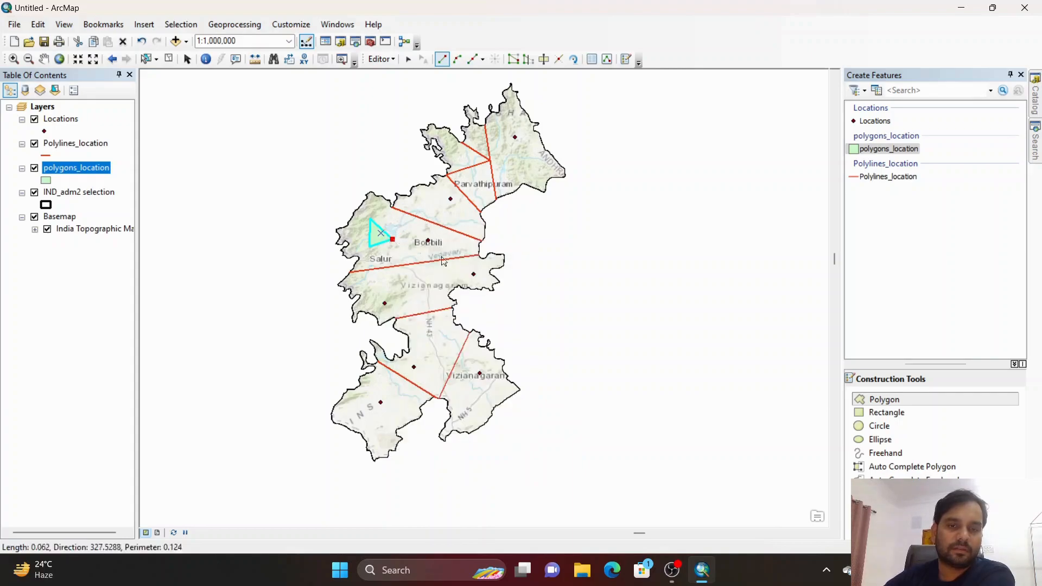
pyautogui.rightClick(396, 247)
pyautogui.click(423, 488)
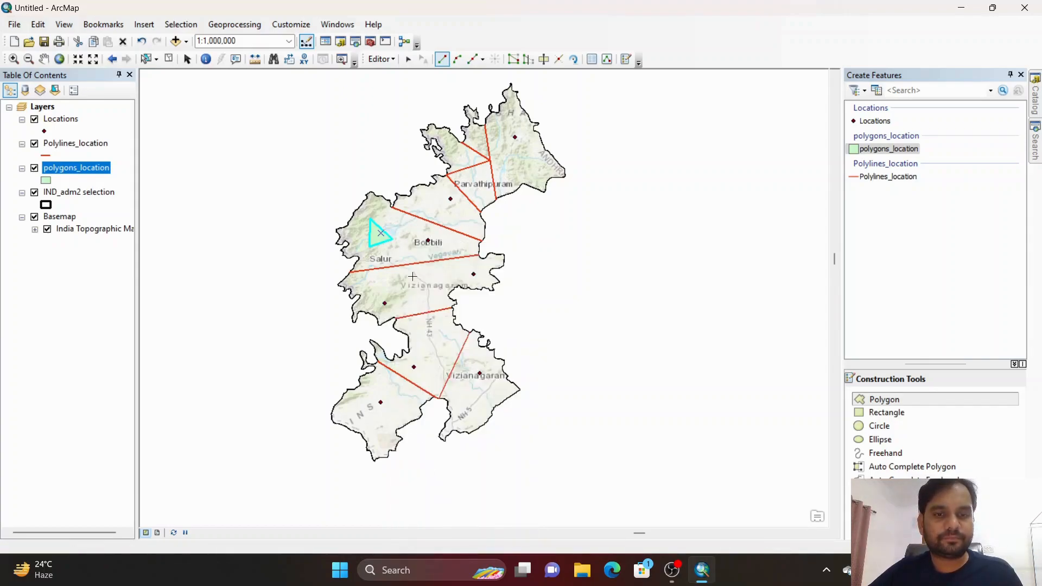
pyautogui.click(568, 247)
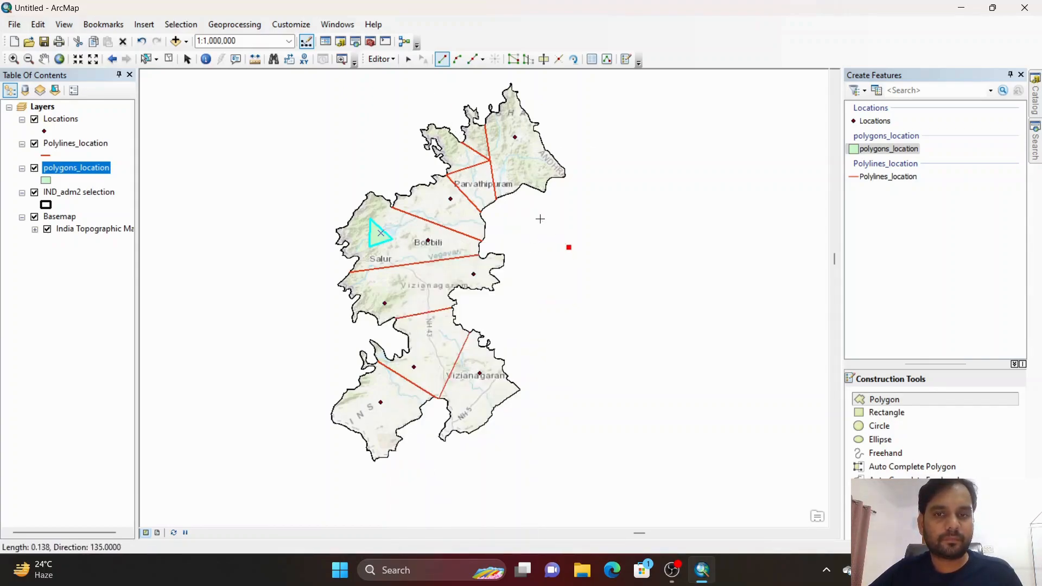
pyautogui.rightClick(584, 239)
pyautogui.click(619, 489)
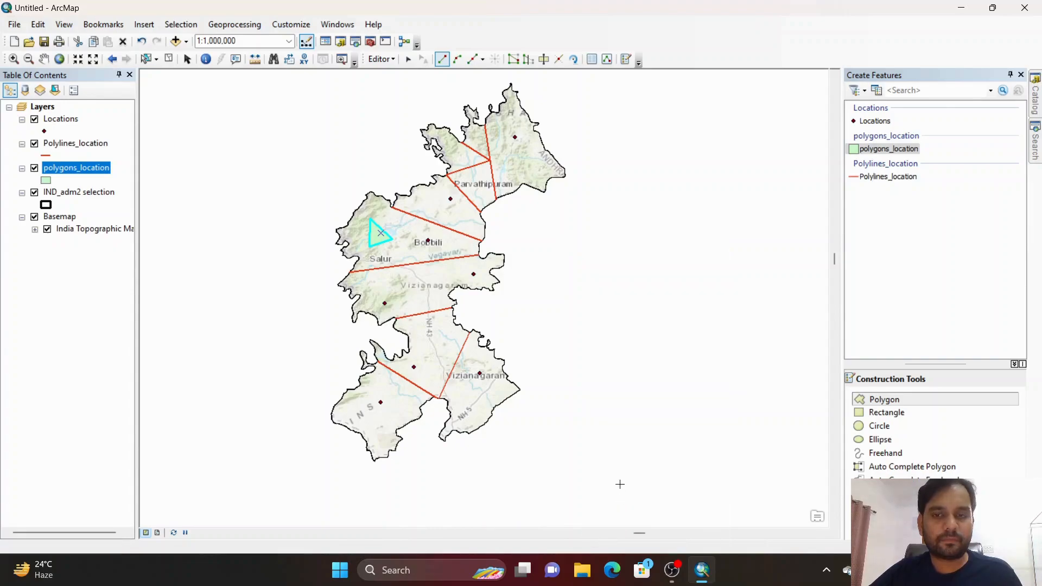
# Step: Save the edits to polygons_location and stop editing
pyautogui.click(382, 59)
pyautogui.click(393, 104)
pyautogui.click(381, 59)
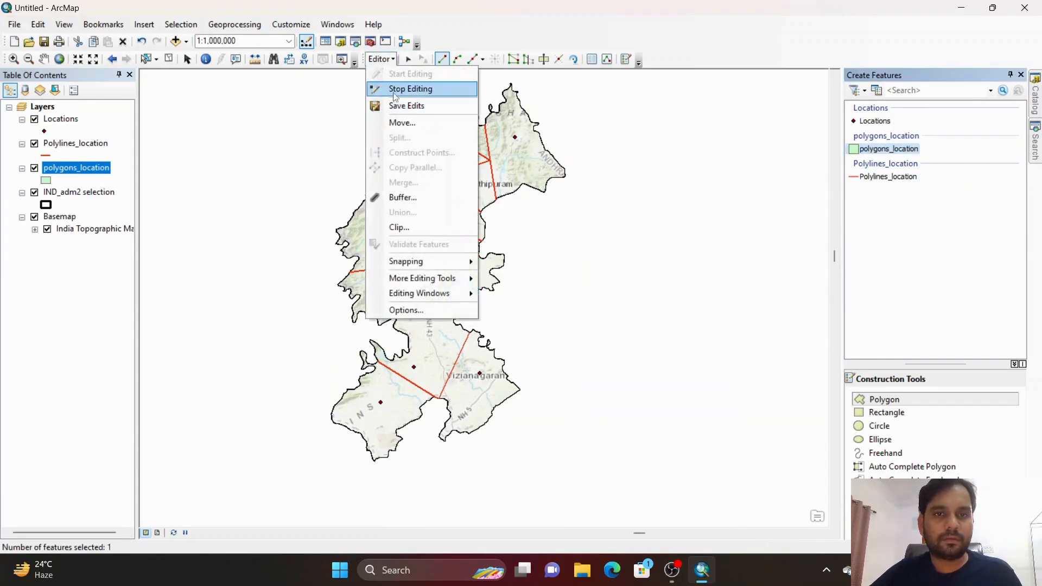
pyautogui.click(394, 88)
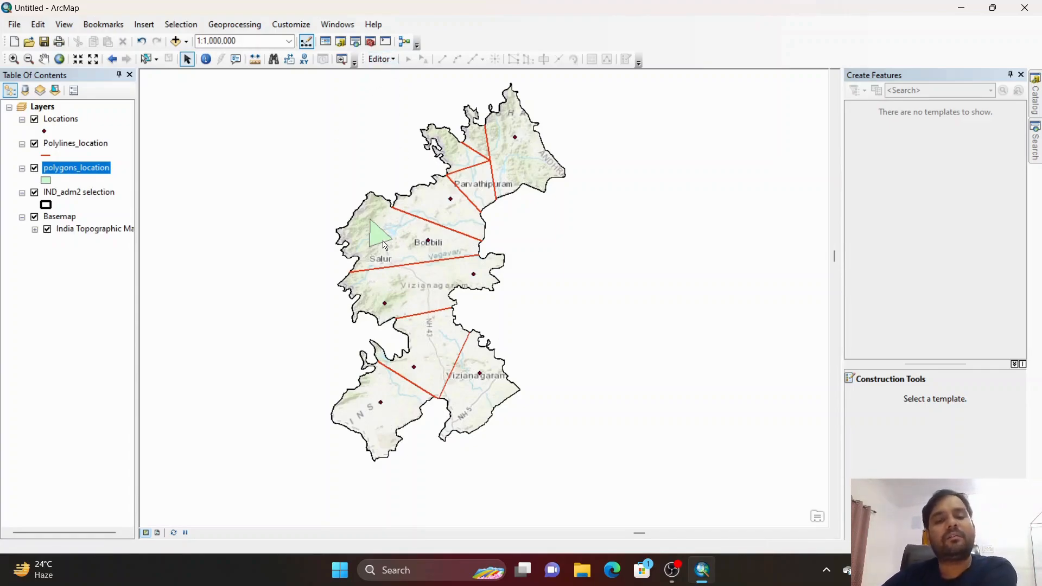
# Step: Change the symbol of the Locations points to the green Triangle 3 marker
pyautogui.click(45, 131)
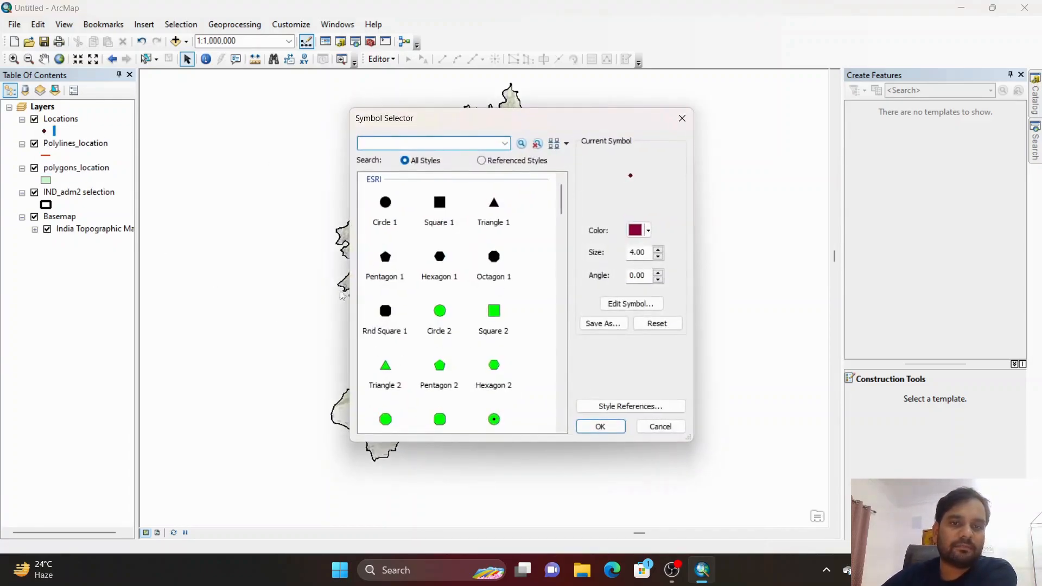
pyautogui.moveTo(460, 129); pyautogui.dragTo(453, 117)
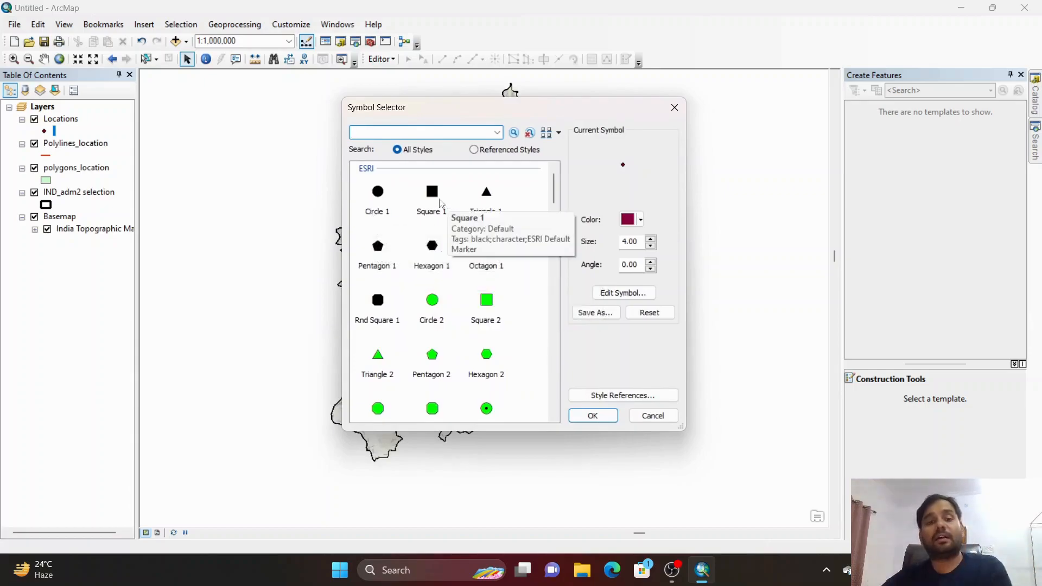
pyautogui.click(434, 203)
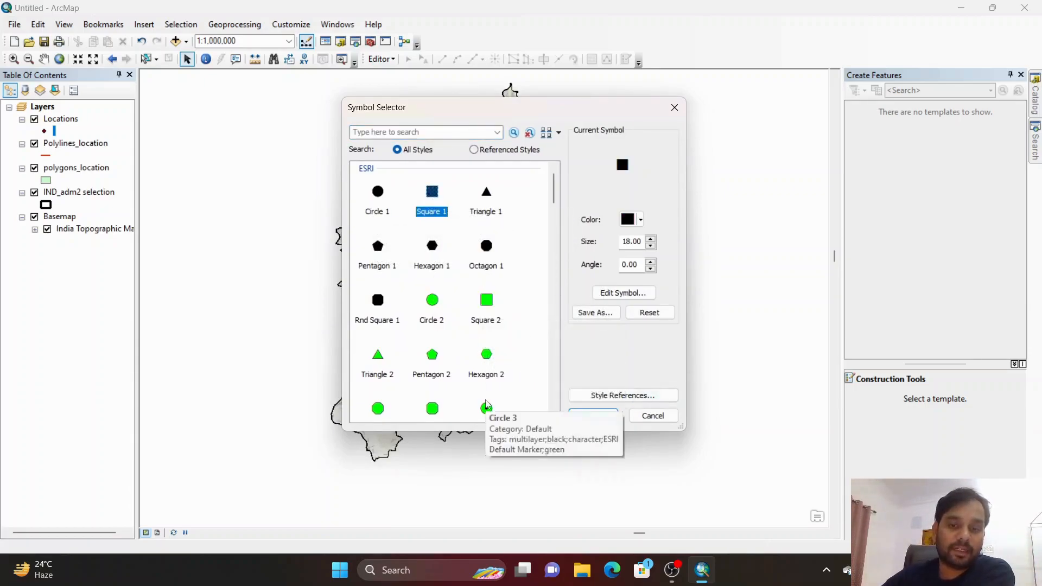
pyautogui.scroll(-1, 488, 389)
pyautogui.click(433, 383)
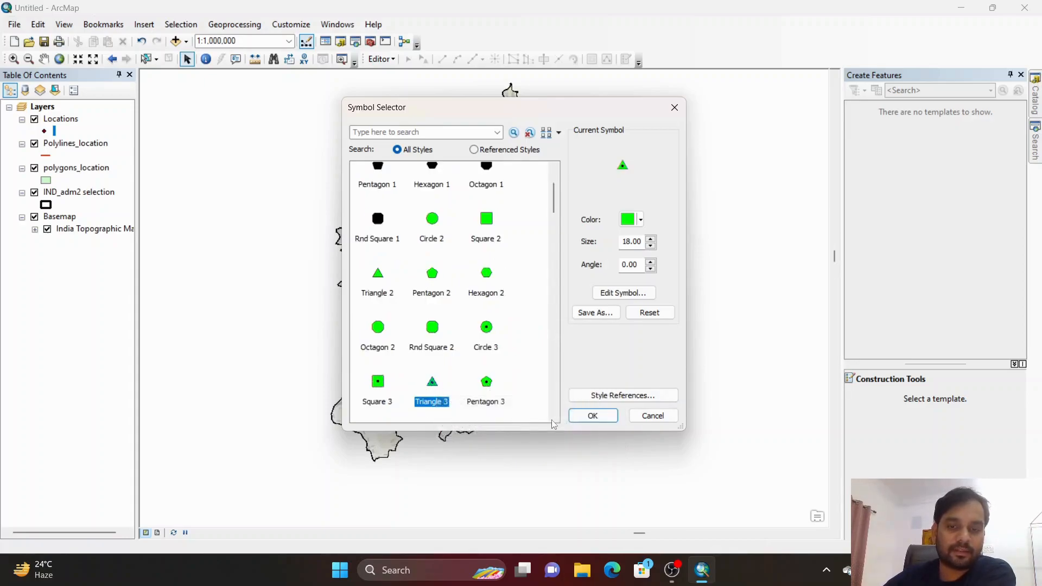
pyautogui.click(575, 416)
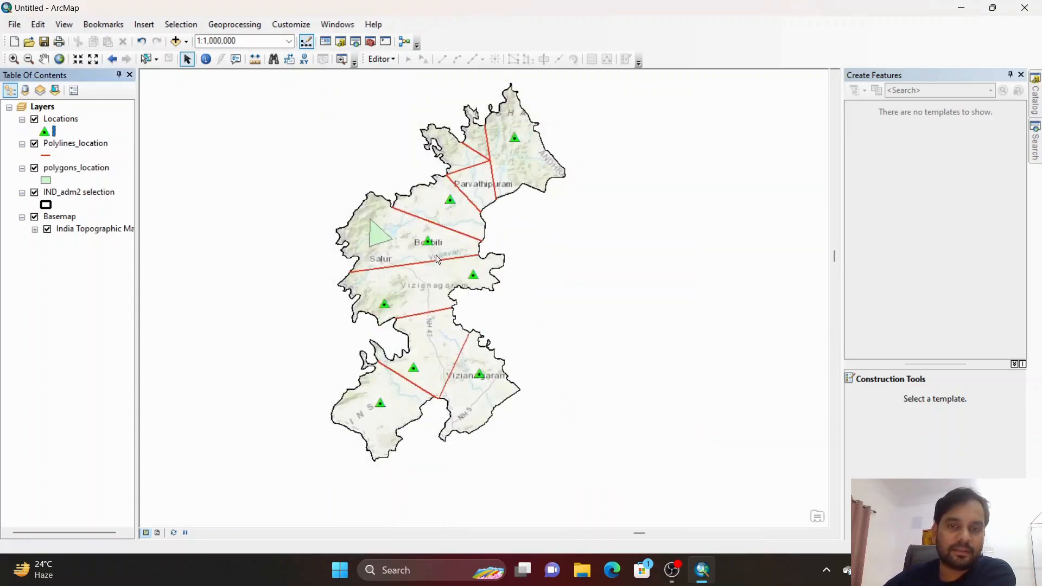
# Step: Change the symbol of the Locations points to the black Circle 1 marker
pyautogui.click(44, 133)
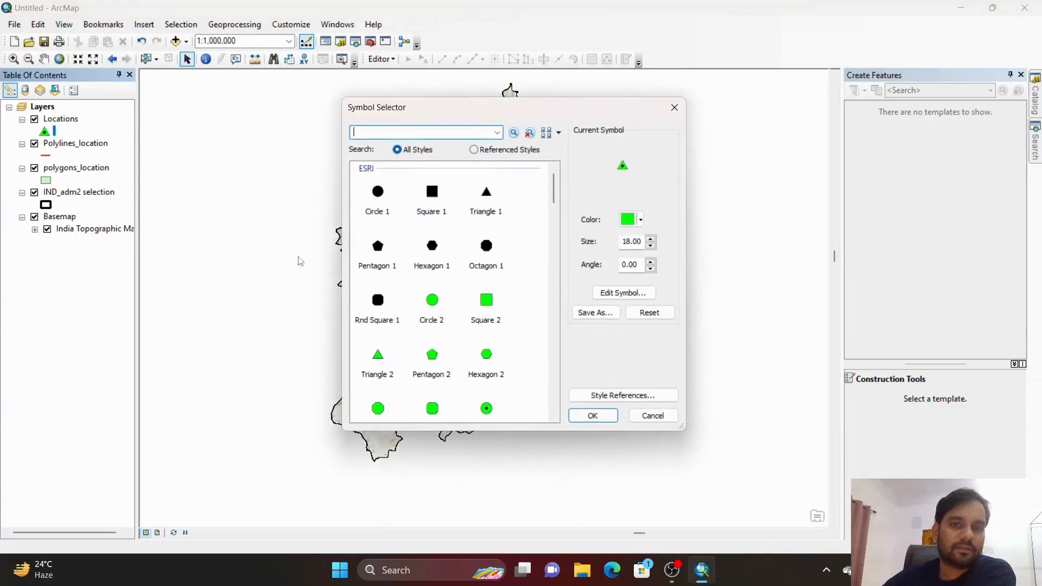
pyautogui.click(444, 264)
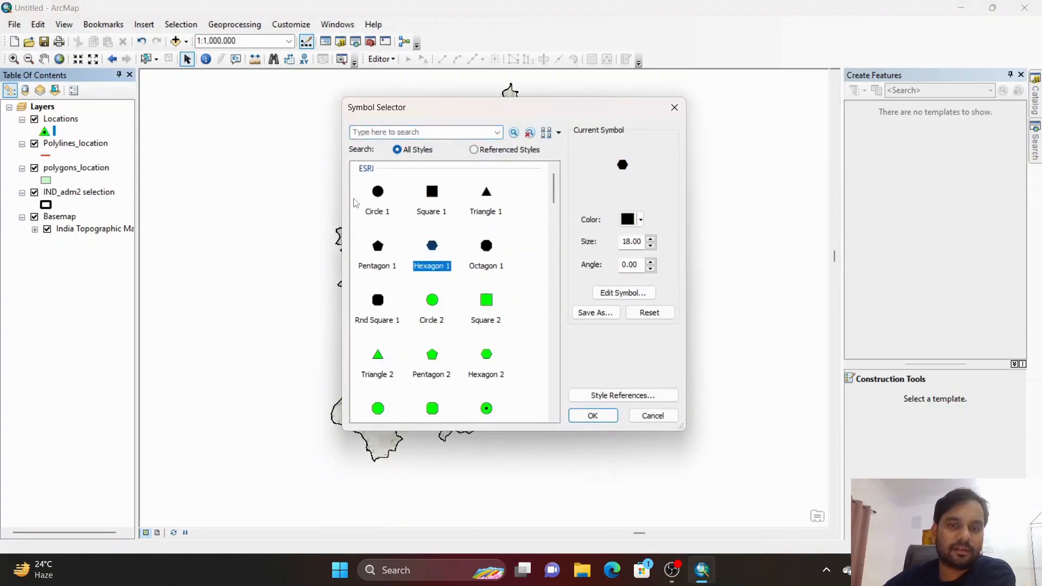
pyautogui.click(380, 193)
pyautogui.click(606, 422)
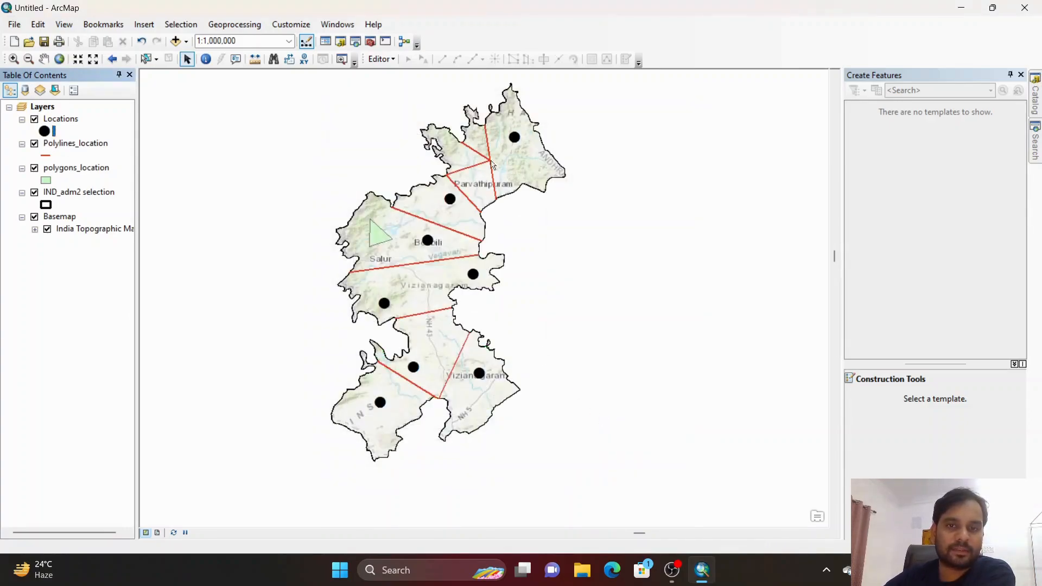
# Step: Change the line symbol of Polylines_location to Arrows at Start and End
pyautogui.click(47, 156)
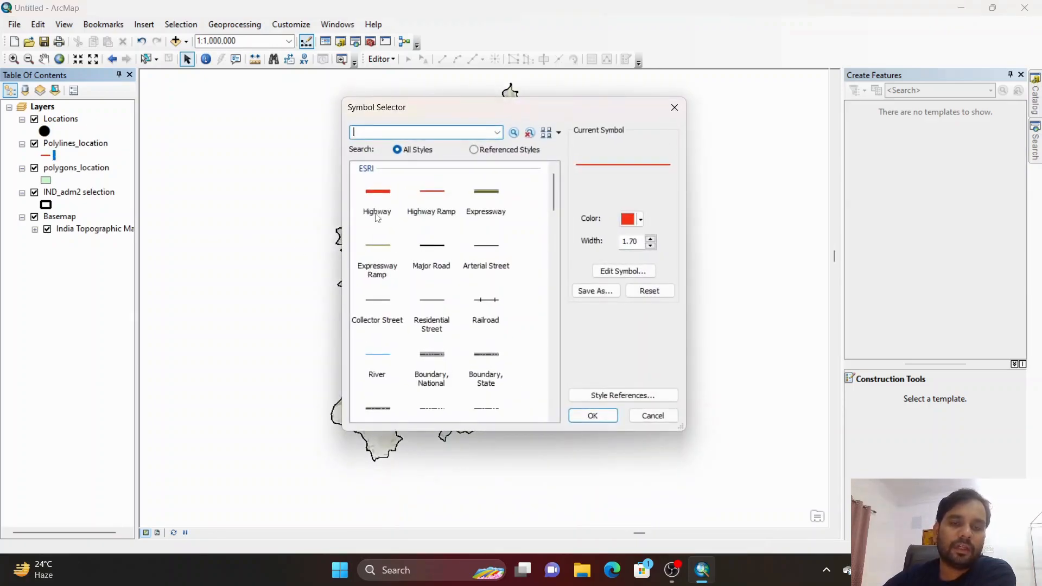
pyautogui.moveTo(553, 192); pyautogui.dragTo(553, 408)
pyautogui.click(485, 273)
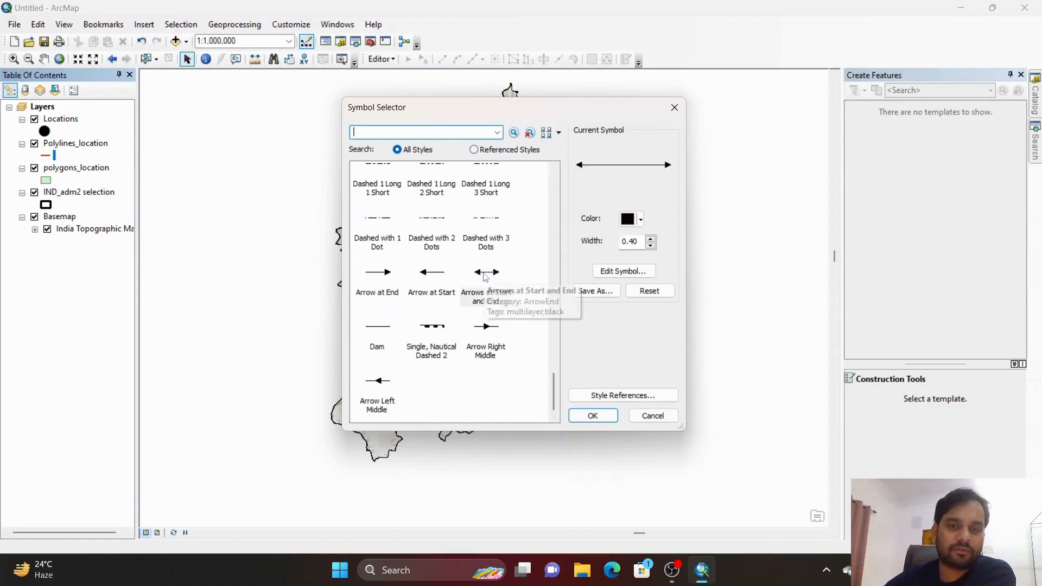
pyautogui.click(593, 416)
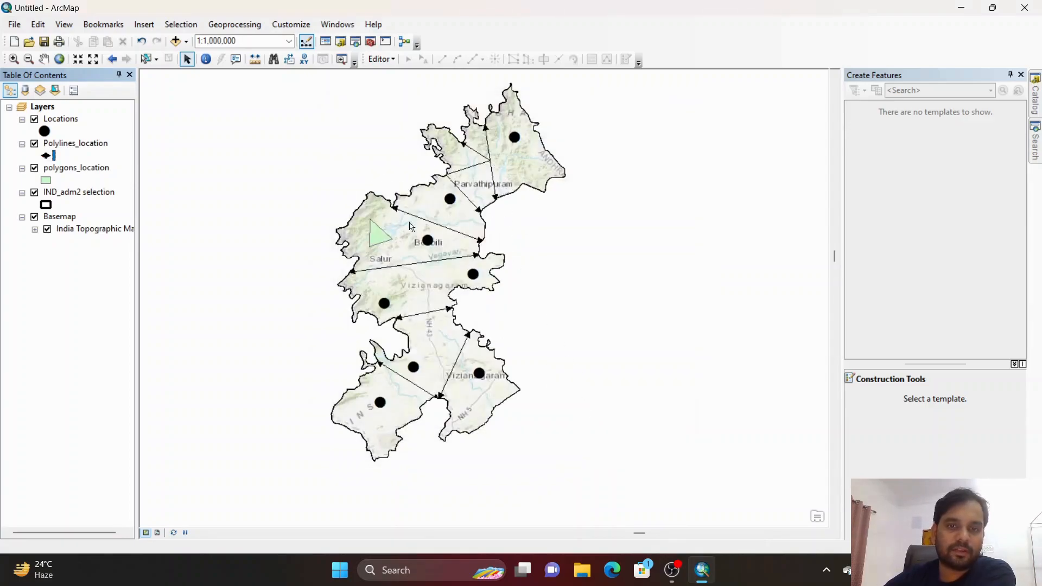
# Step: Change the fill symbol of the polygons_location layer to Rose
pyautogui.click(47, 180)
pyautogui.click(390, 254)
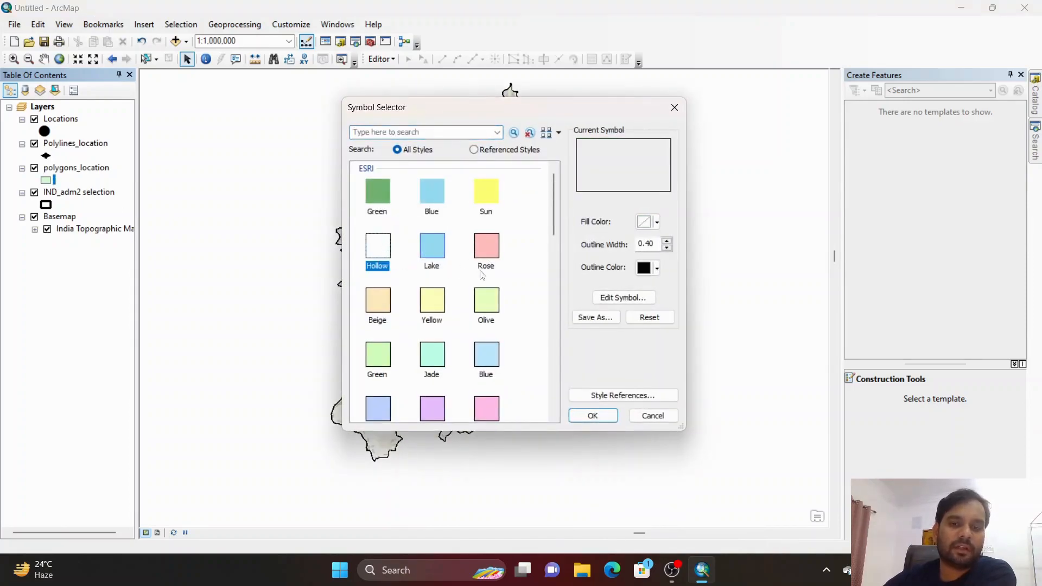
pyautogui.click(487, 247)
pyautogui.click(589, 415)
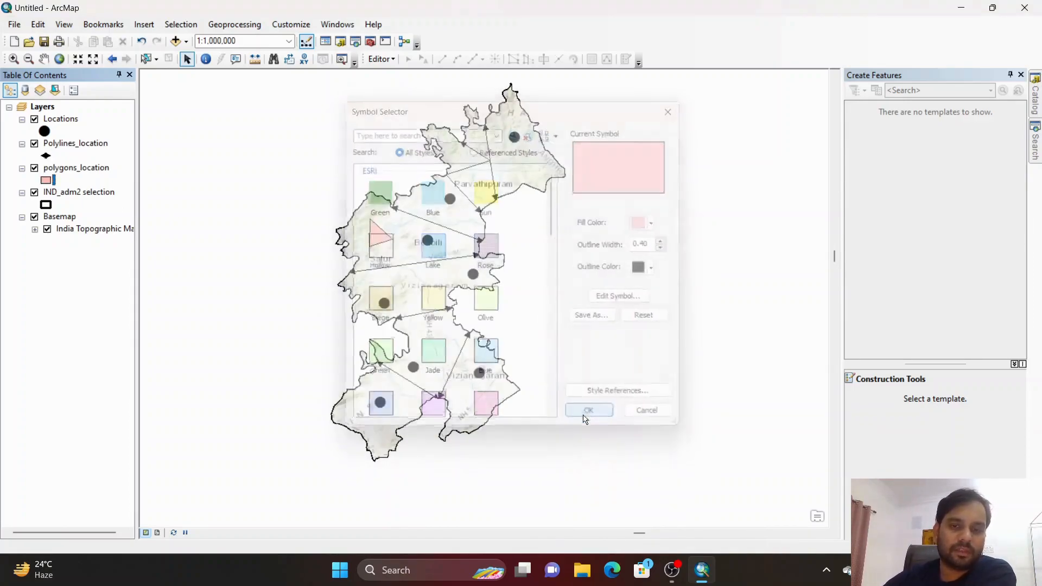
pyautogui.click(47, 156)
pyautogui.click(675, 107)
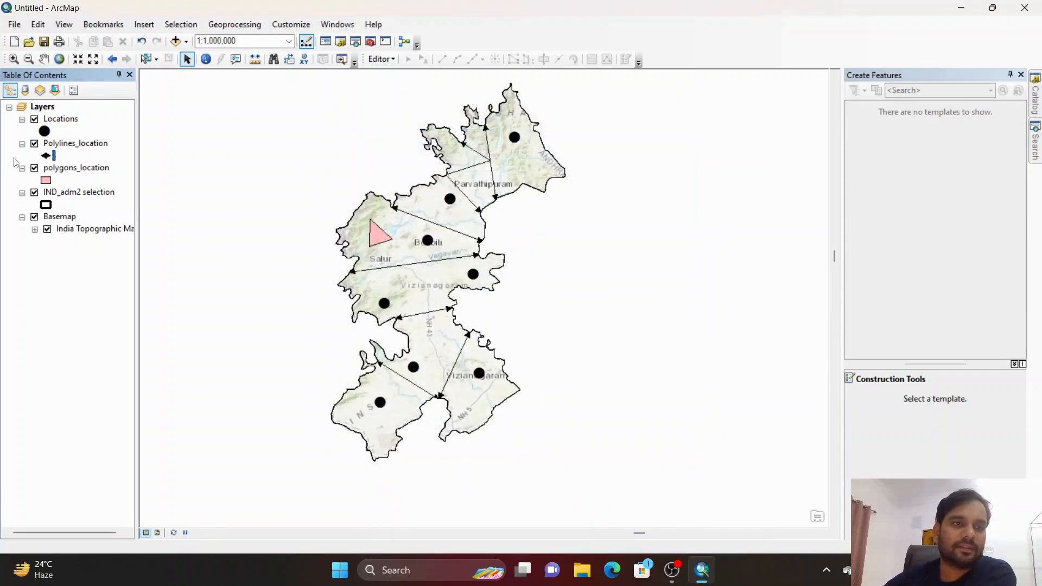
# Step: Change the symbol of the Locations points to the Hospital 2 marker
pyautogui.click(45, 132)
pyautogui.scroll(-5, 456, 304)
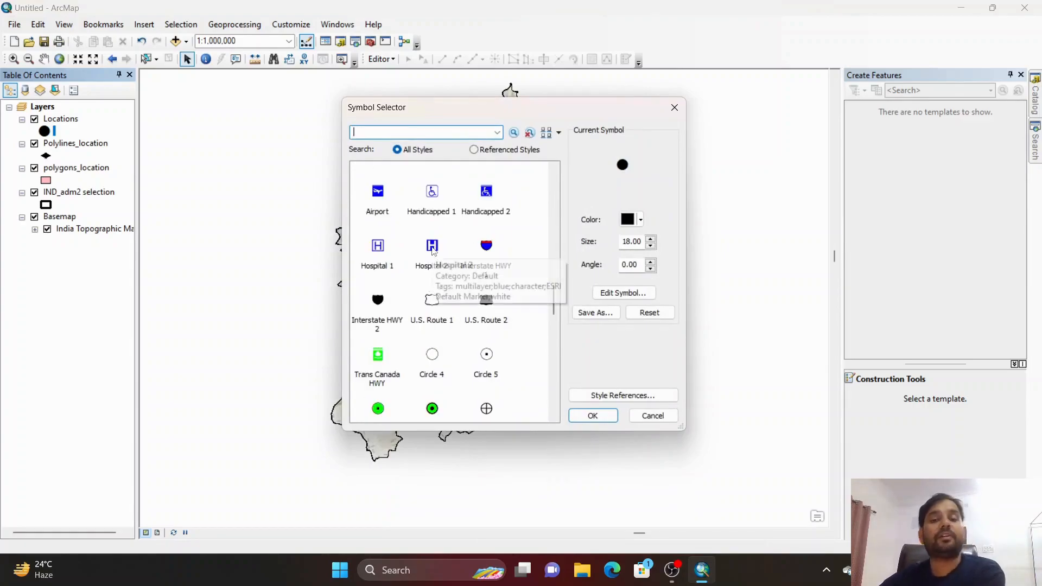
pyautogui.click(437, 253)
pyautogui.click(593, 415)
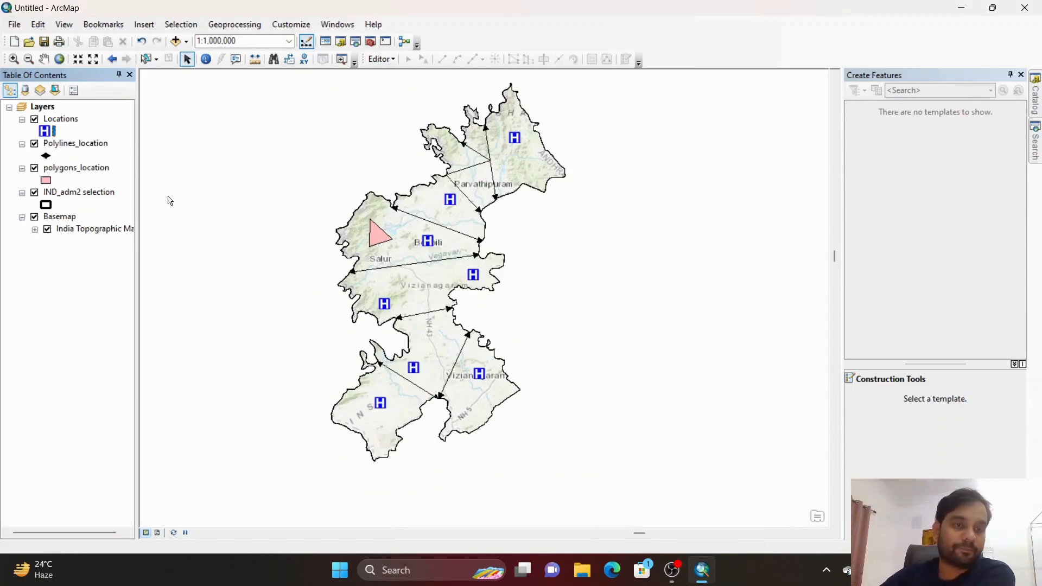
# Step: Change the symbol of the Locations points to the Airport marker
pyautogui.click(45, 130)
pyautogui.scroll(-5, 489, 296)
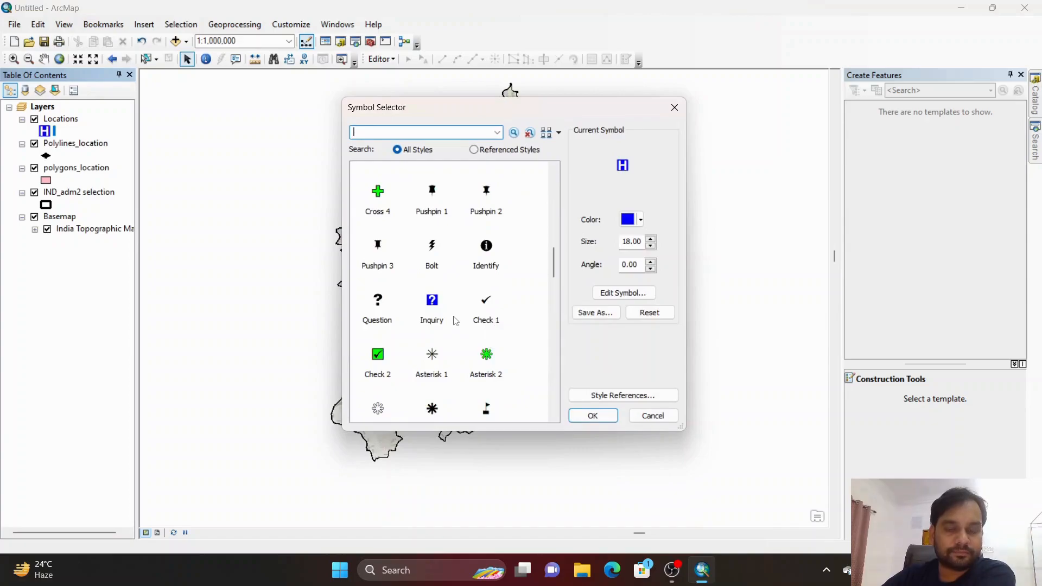
pyautogui.scroll(-3, 455, 321)
pyautogui.click(379, 202)
pyautogui.click(595, 416)
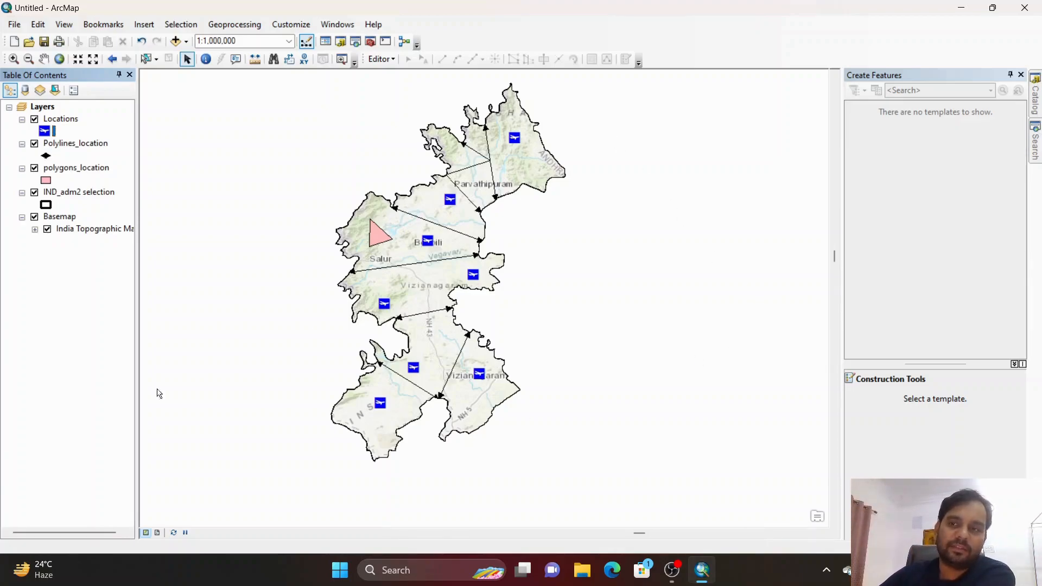
# Step: Close the Create Features window and hide the polygons_location, Polylines_location and Locations layers
pyautogui.click(1021, 75)
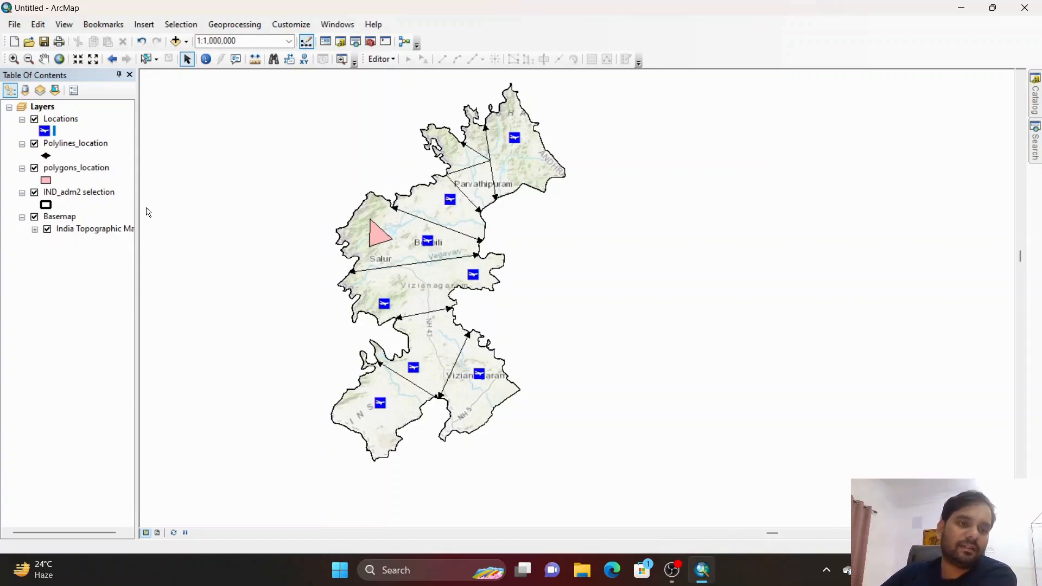
pyautogui.click(35, 169)
pyautogui.click(34, 144)
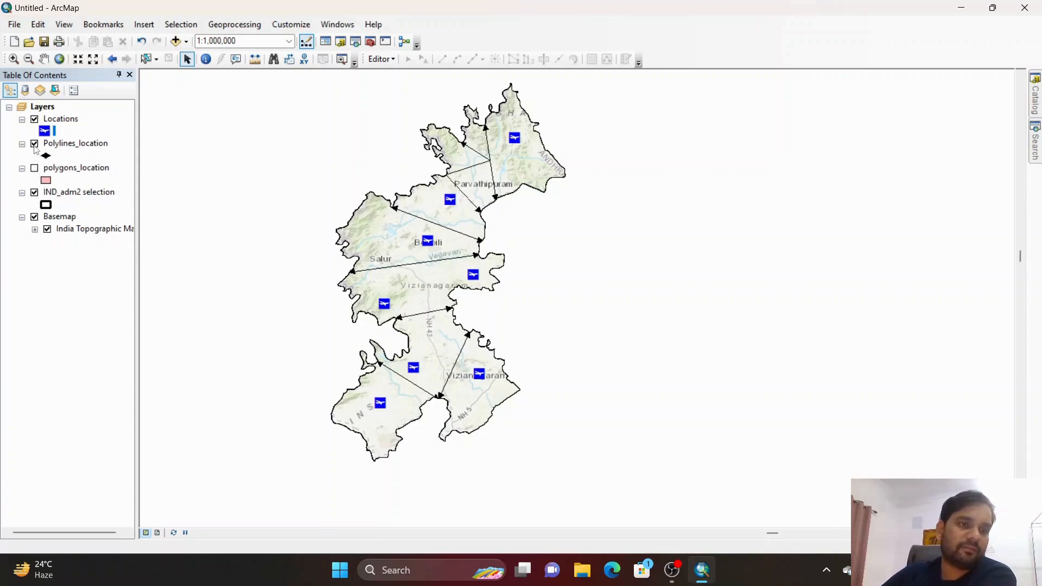
pyautogui.click(34, 120)
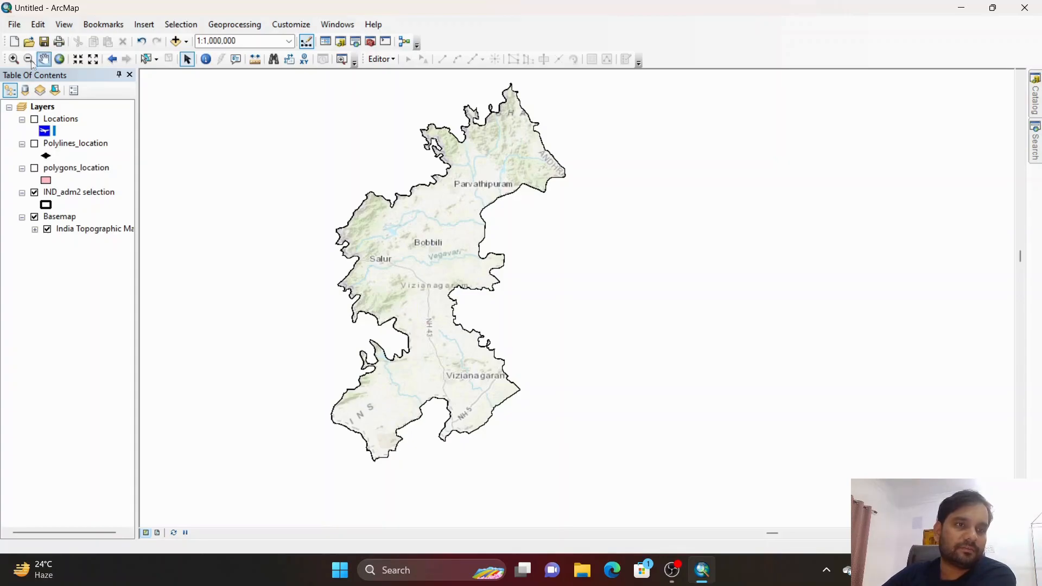
# Step: Try to start a new blank map without saving the current one
pyautogui.click(14, 42)
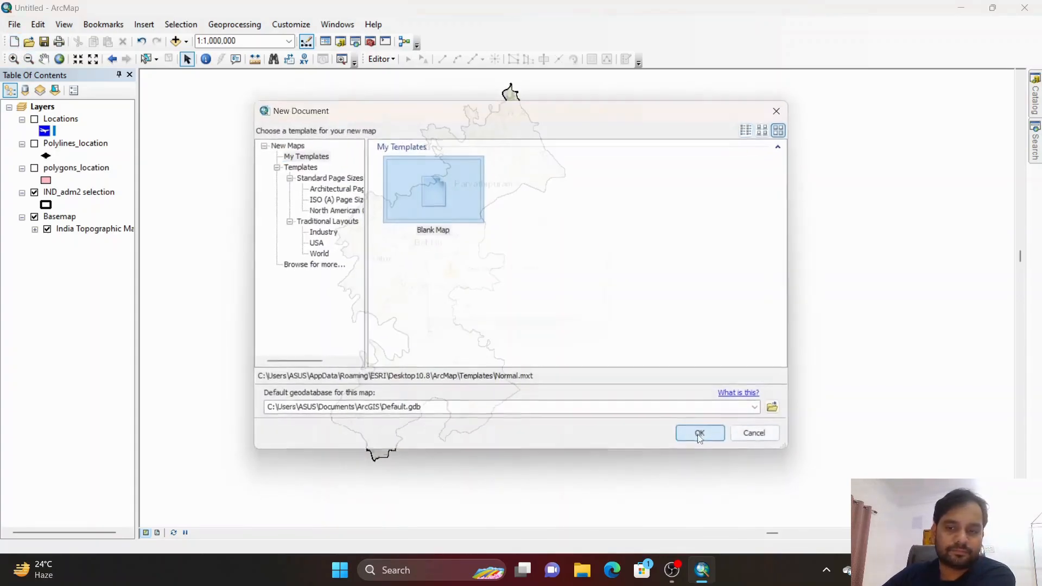
pyautogui.click(701, 434)
pyautogui.click(525, 312)
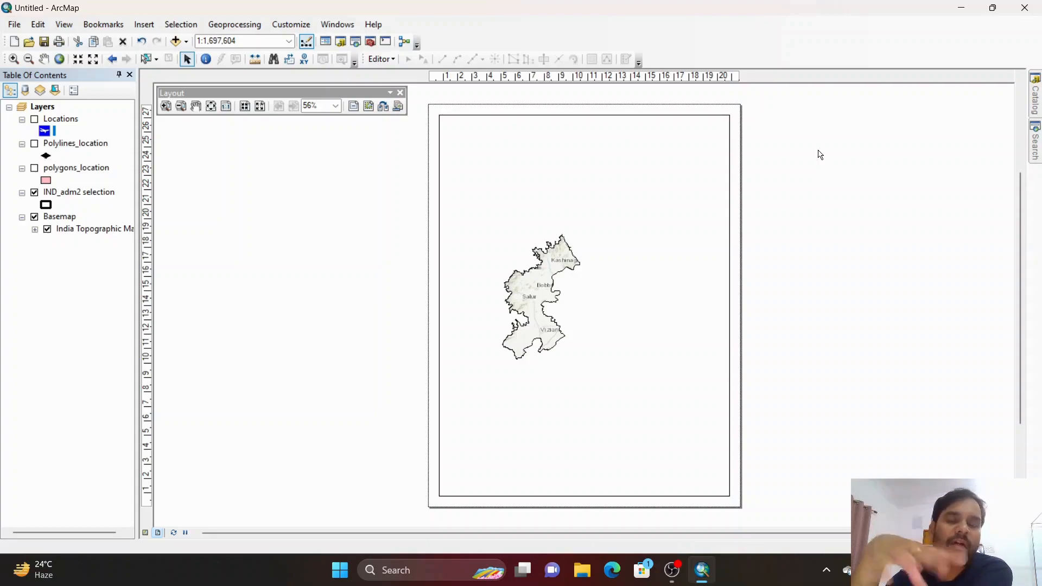
# Step: Close the Layout toolbar and switch from the layout view back to the data view
pyautogui.click(400, 93)
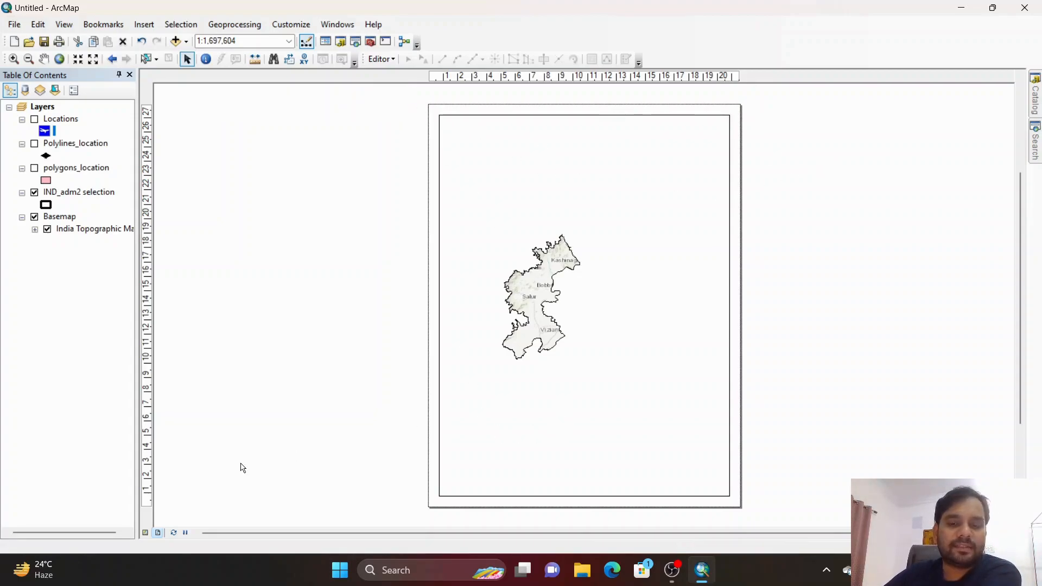
pyautogui.click(145, 532)
pyautogui.press('c')
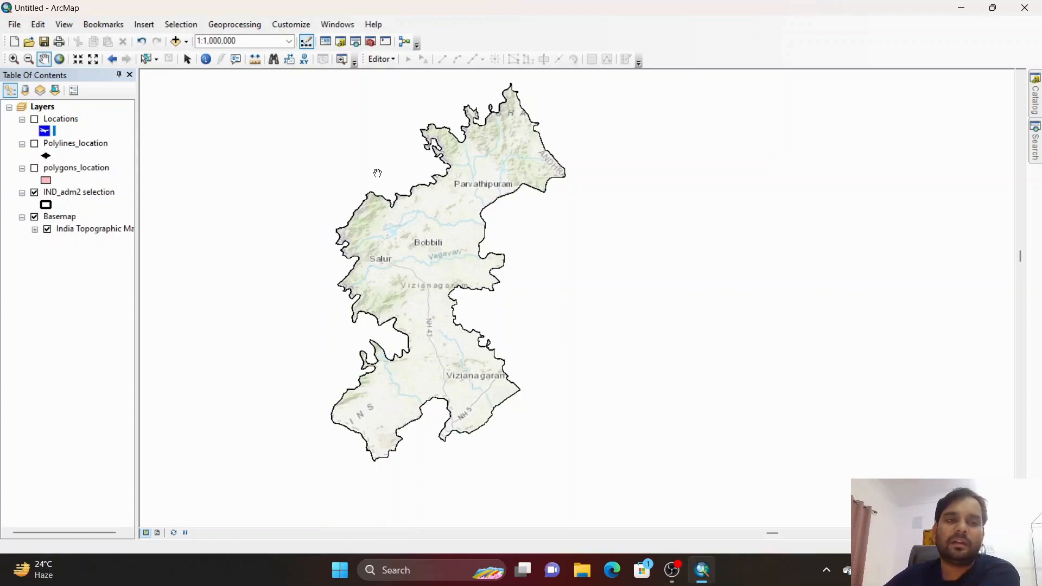
# Step: Create a new document from the Blank Map template and discard the changes to the untitled map
pyautogui.click(14, 42)
pyautogui.click(700, 435)
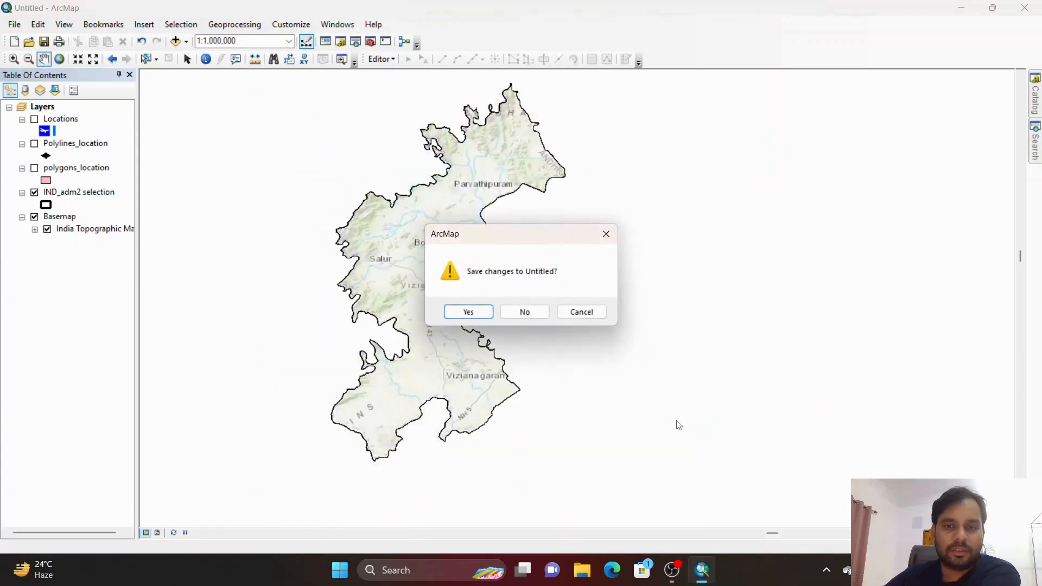
pyautogui.click(527, 311)
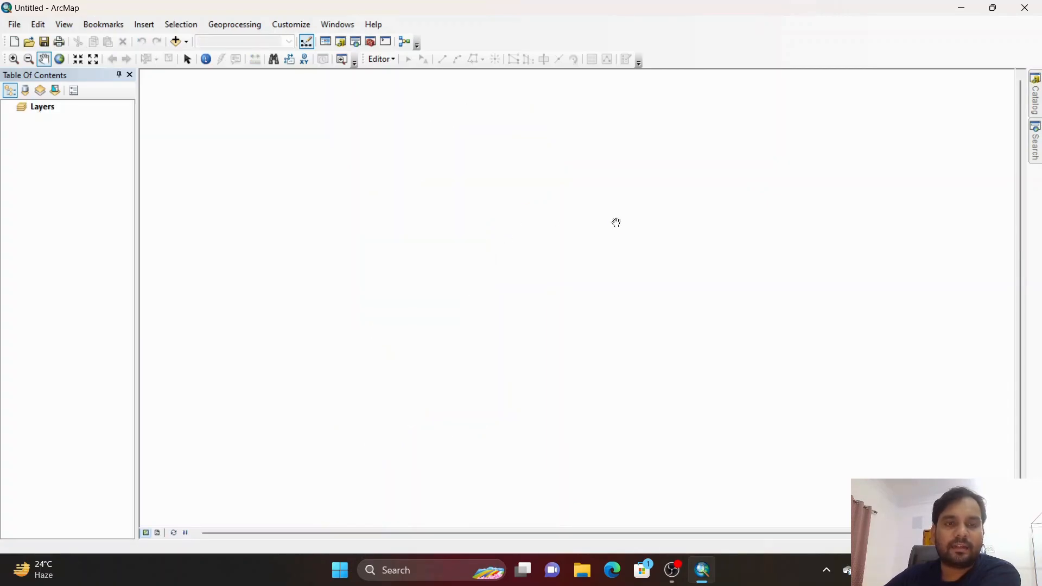
# Step: Add the IND_adm2.shp shapefile from the IND_adm folder on D:\ to the new map
pyautogui.click(1035, 95)
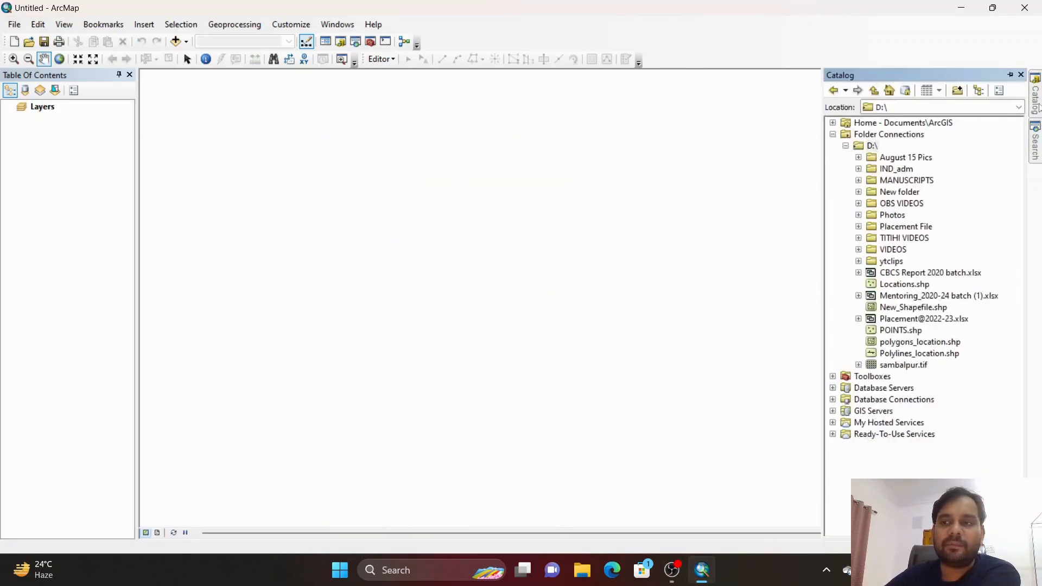
pyautogui.click(859, 169)
pyautogui.moveTo(915, 204); pyautogui.dragTo(586, 268)
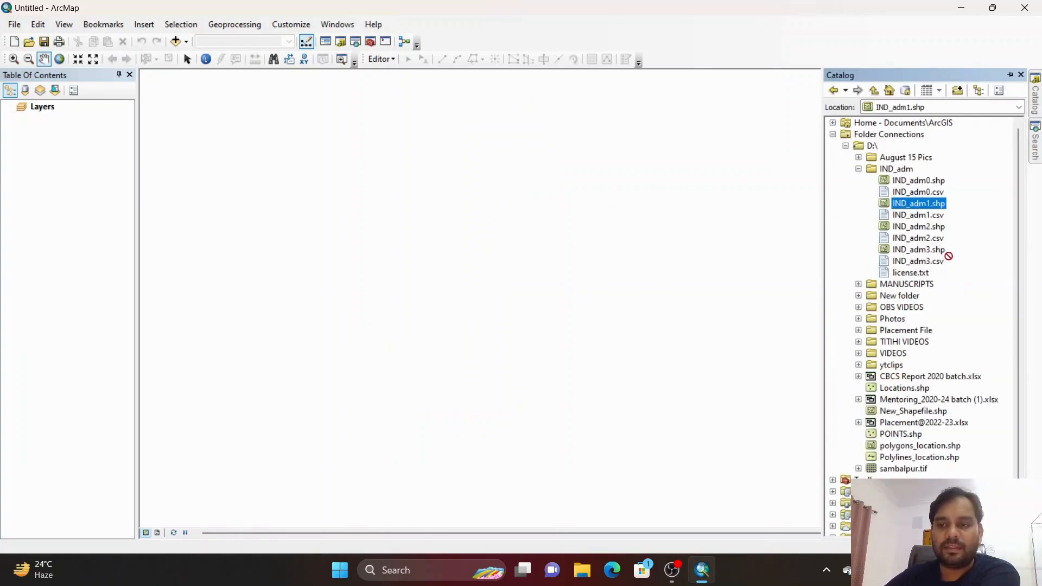
pyautogui.moveTo(917, 227); pyautogui.dragTo(663, 243)
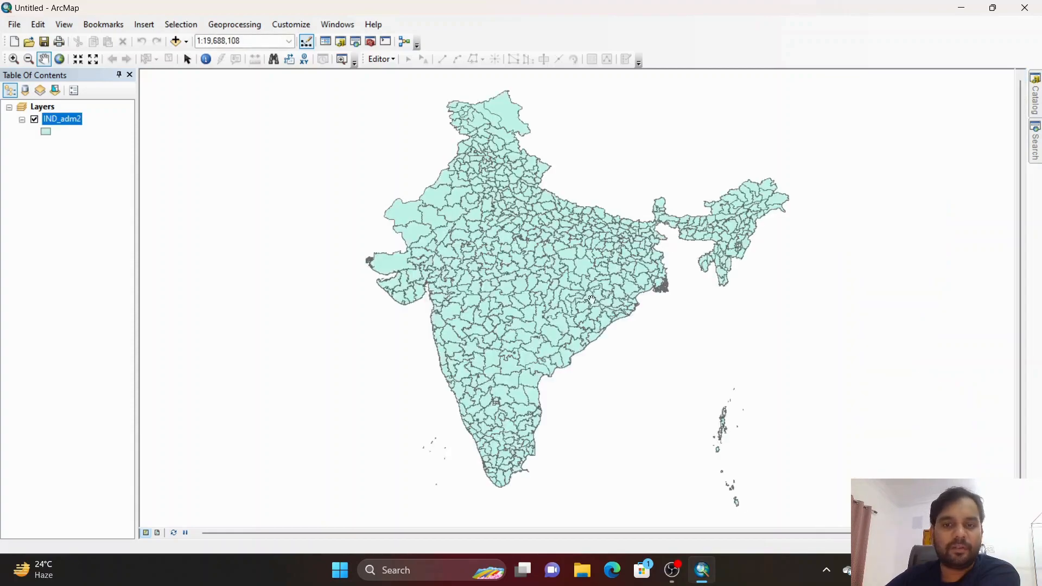
# Step: Select all the Andhra Pradesh district records in the IND_adm2 attribute table, then close the table
pyautogui.rightClick(68, 126)
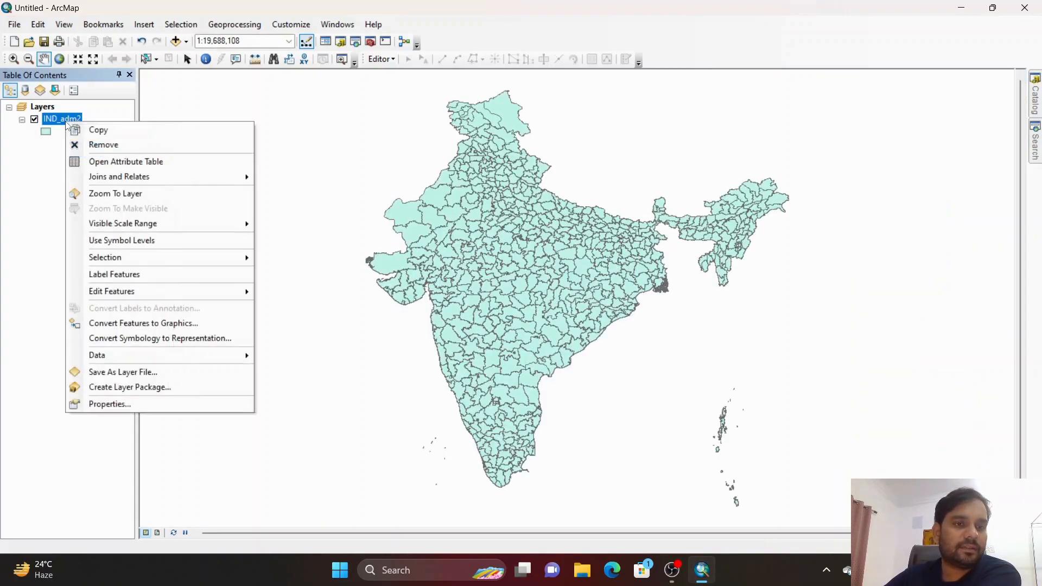
pyautogui.click(90, 163)
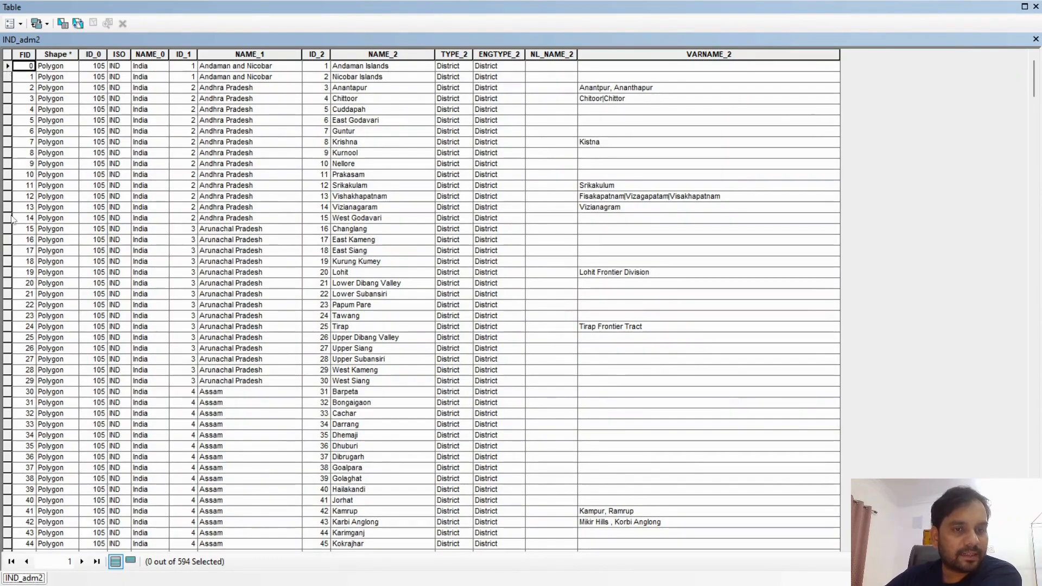
pyautogui.moveTo(8, 88); pyautogui.dragTo(15, 217)
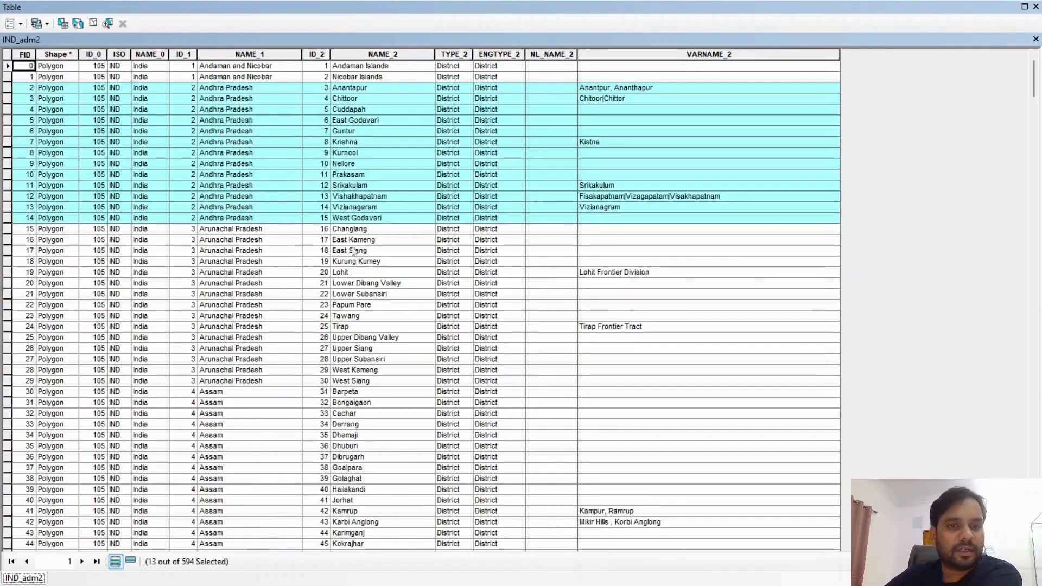
pyautogui.click(1036, 7)
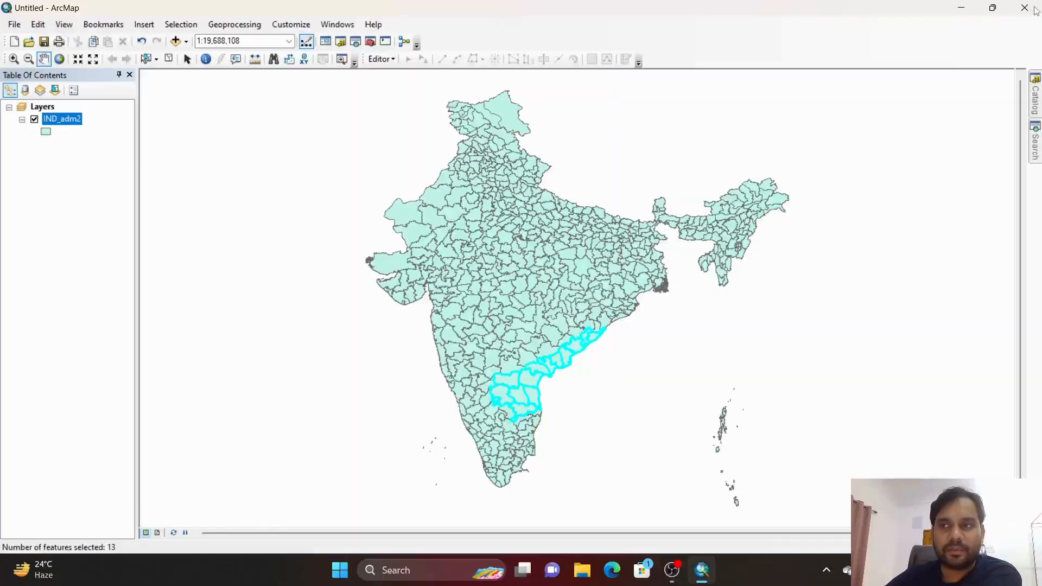
# Step: Create a new layer from the selected Andhra Pradesh districts of IND_adm2
pyautogui.rightClick(76, 122)
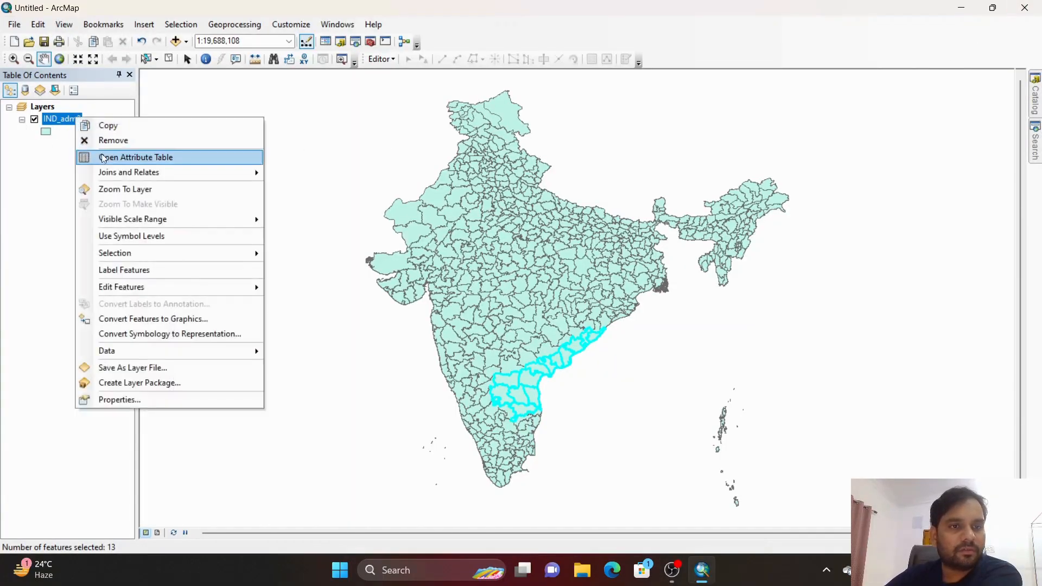
pyautogui.moveTo(163, 253)
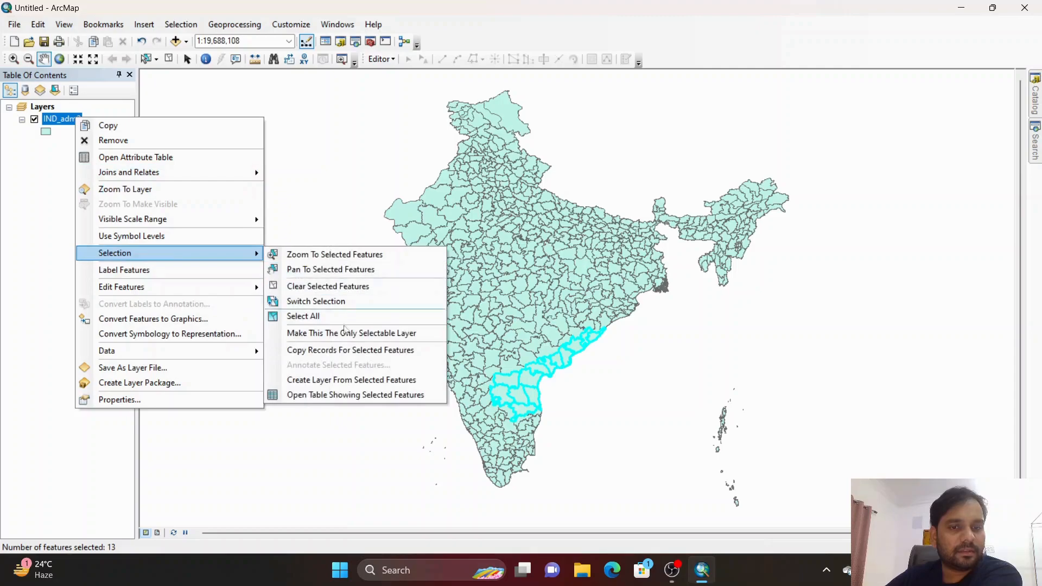
pyautogui.click(341, 377)
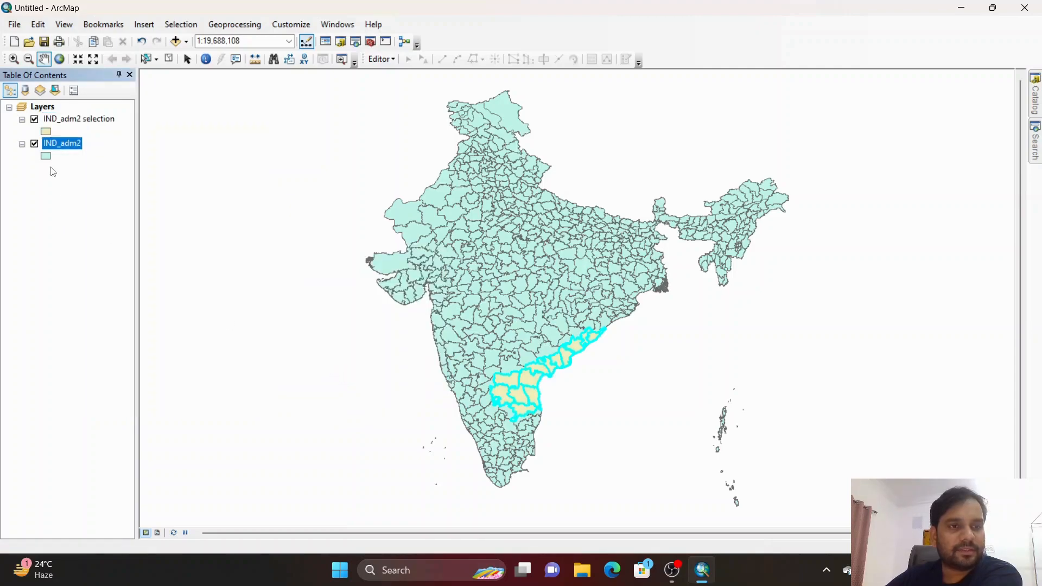
# Step: Hide the original IND_adm2 layer and remove it from the map, keeping only the selection layer
pyautogui.click(34, 143)
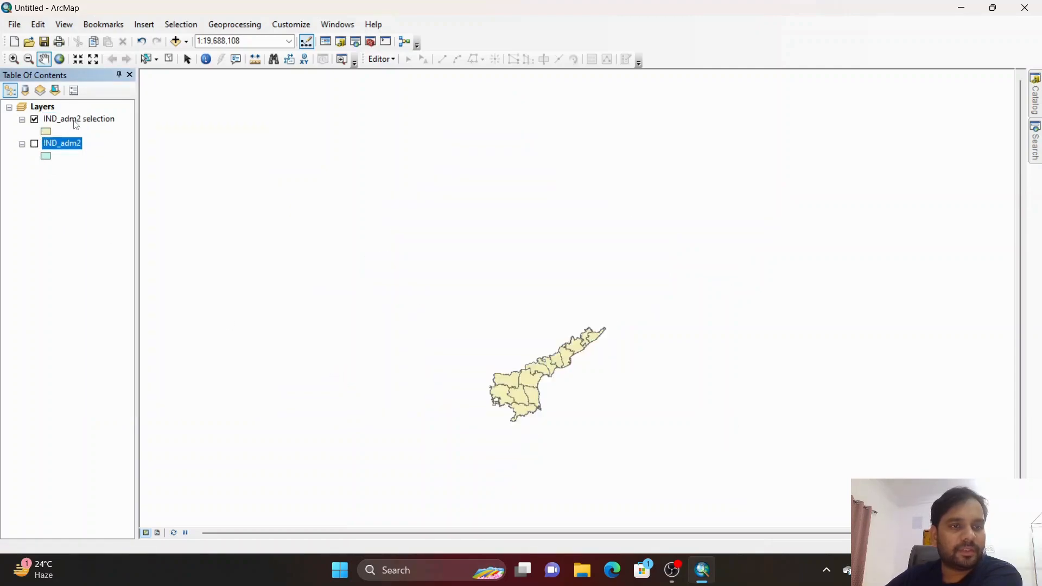
pyautogui.rightClick(56, 144)
pyautogui.click(74, 166)
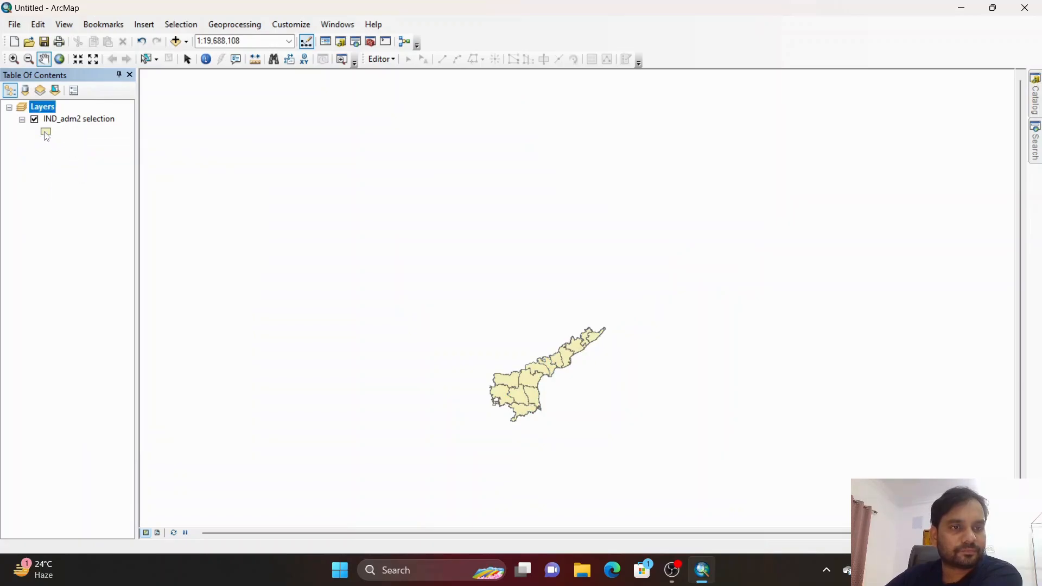
# Step: Apply the Hollow fill symbol to the IND_adm2 selection layer
pyautogui.click(45, 131)
pyautogui.click(378, 246)
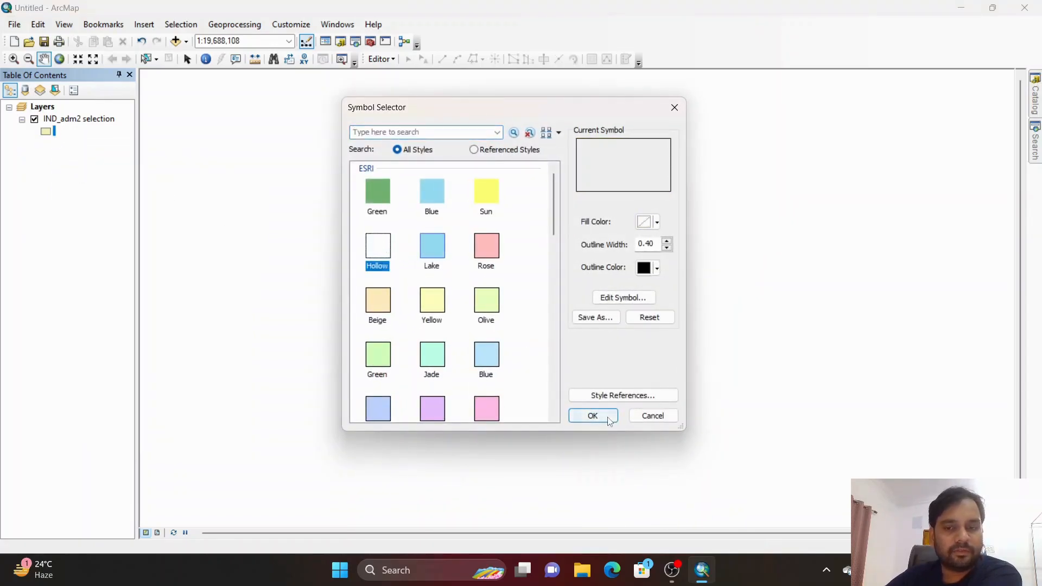
pyautogui.click(593, 416)
pyautogui.scroll(2, 550, 394)
pyautogui.scroll(2, 549, 394)
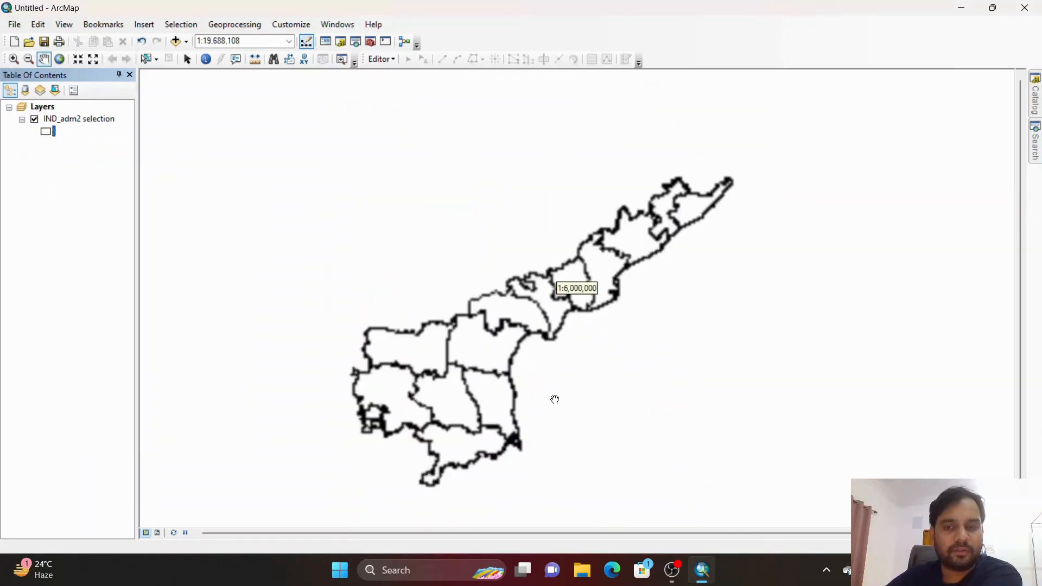
# Step: Give the IND_adm2 selection layer's symbol a dark red outline with a width of 1
pyautogui.click(49, 132)
pyautogui.click(657, 268)
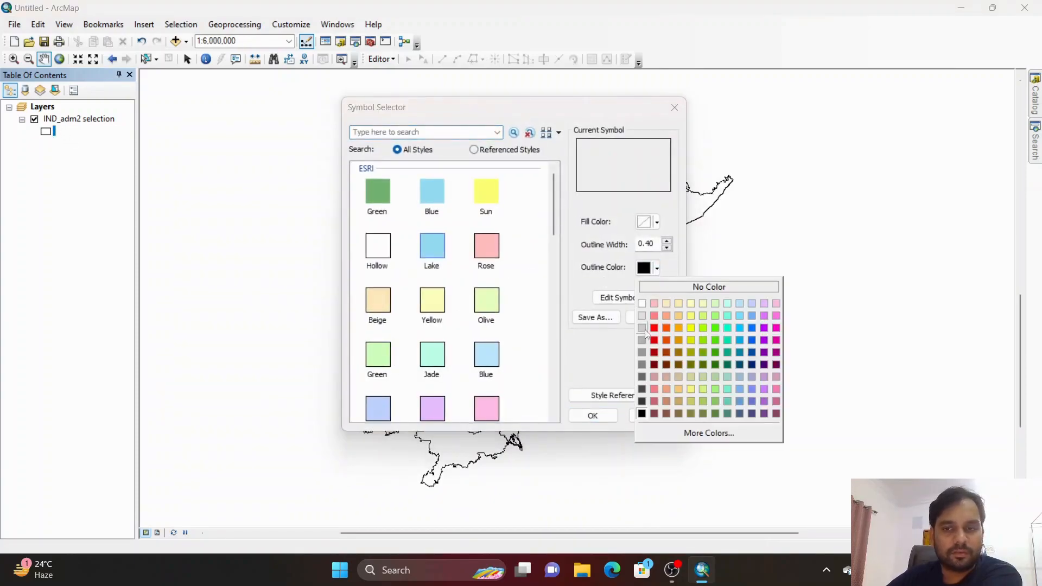
pyautogui.click(656, 358)
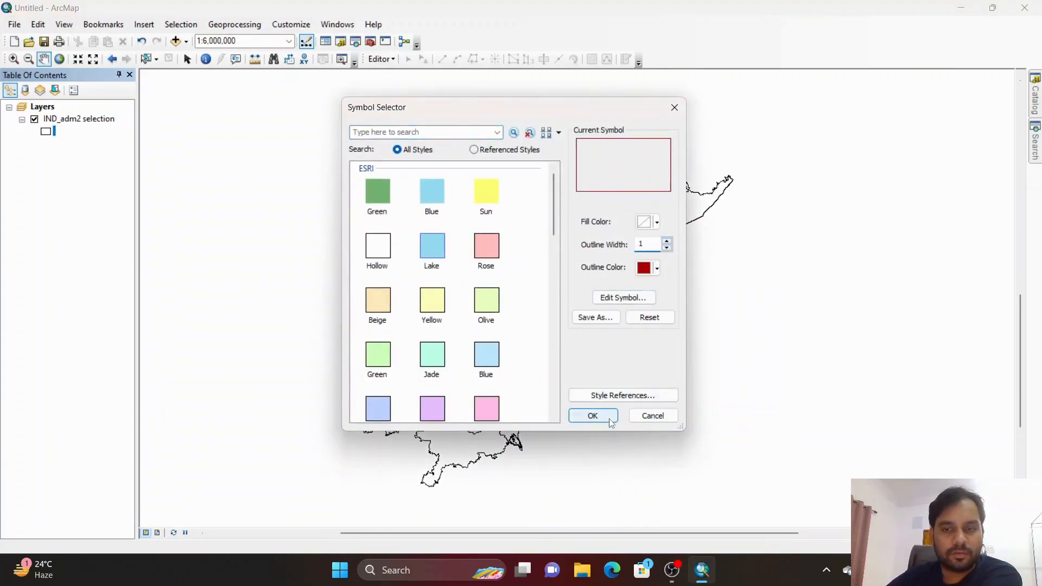
pyautogui.click(603, 416)
pyautogui.moveTo(591, 360); pyautogui.dragTo(604, 334)
pyautogui.scroll(1, 604, 334)
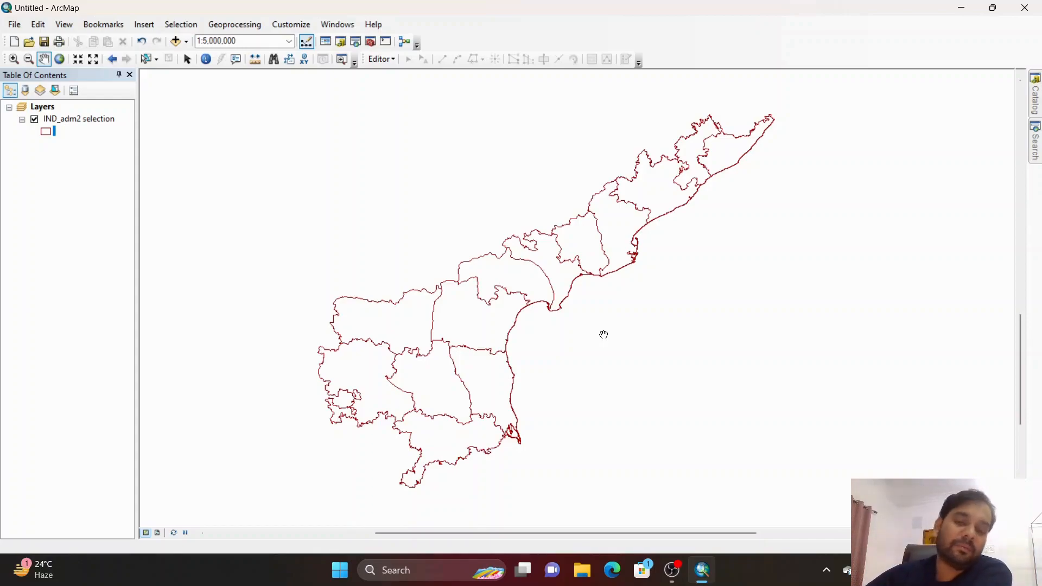
# Step: Turn on labels for the IND_adm2 selection layer, using NAME_2 as the label field
pyautogui.rightClick(104, 121)
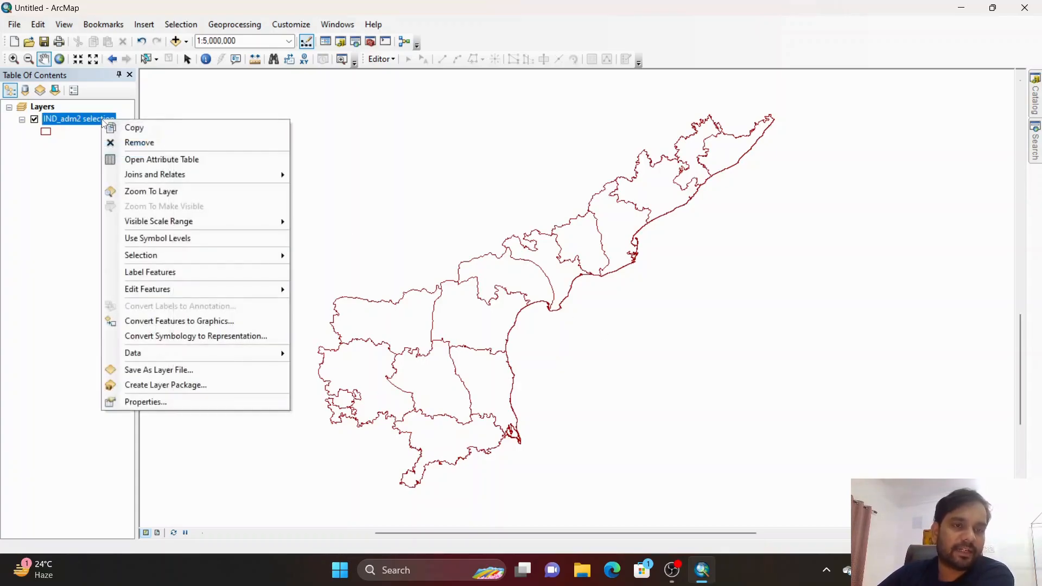
pyautogui.click(166, 406)
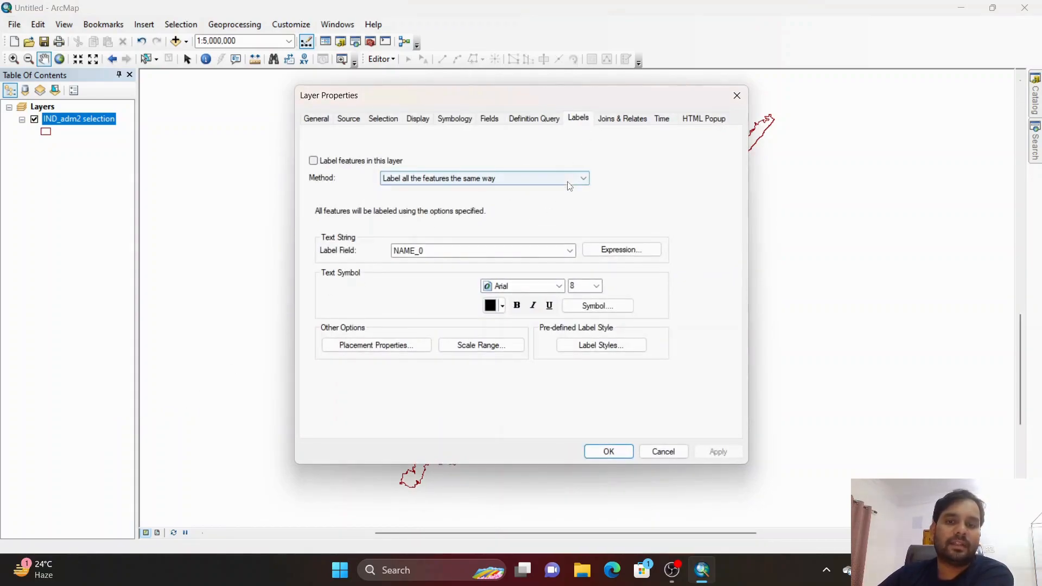
pyautogui.click(313, 161)
pyautogui.click(569, 251)
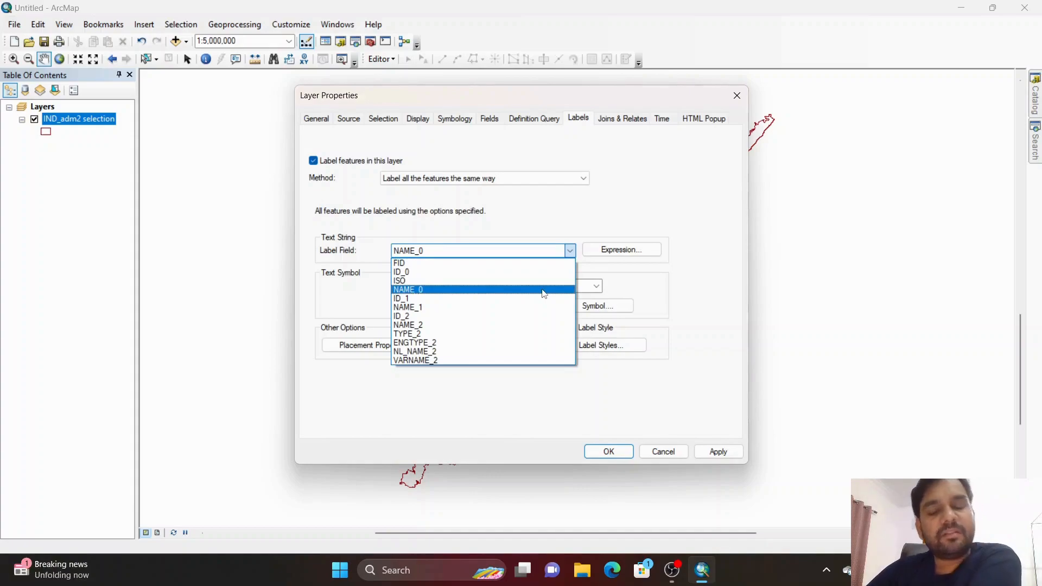
pyautogui.click(529, 326)
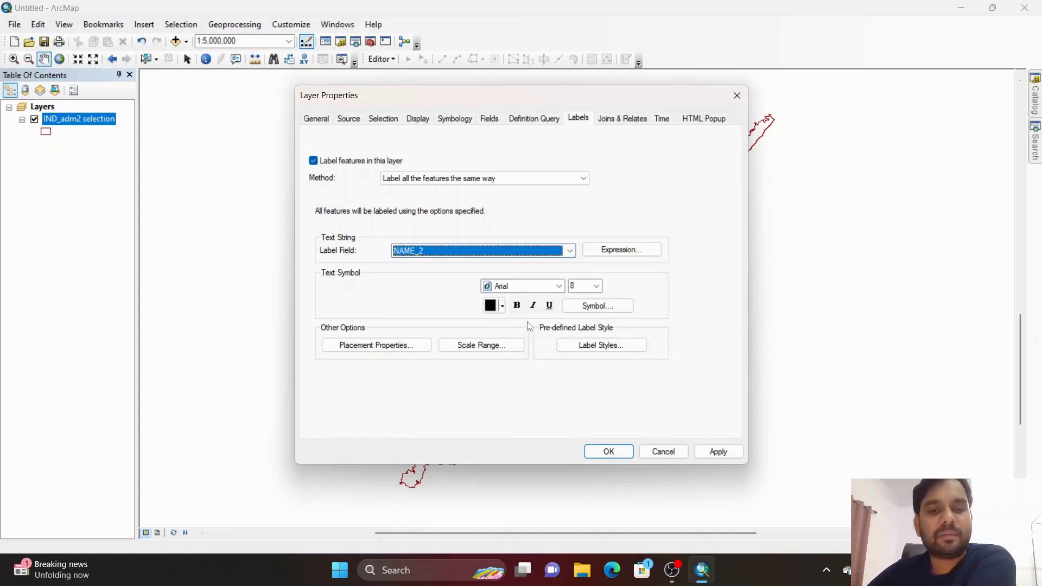
# Step: Format the district labels as Times New Roman, dark blue, size 12, and apply the layer properties
pyautogui.click(563, 288)
pyautogui.press('t')
pyautogui.press('i')
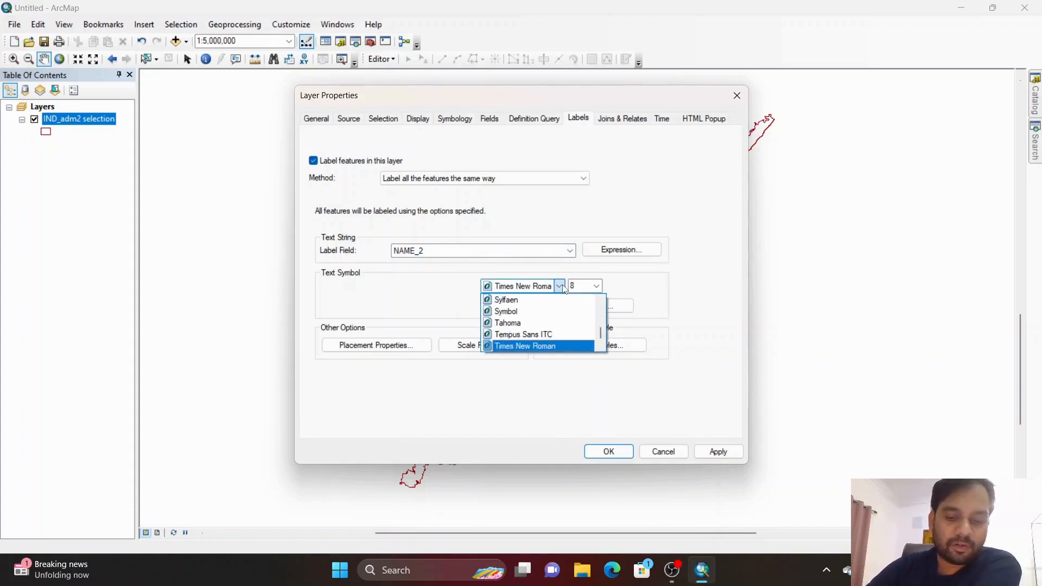
pyautogui.press('Return')
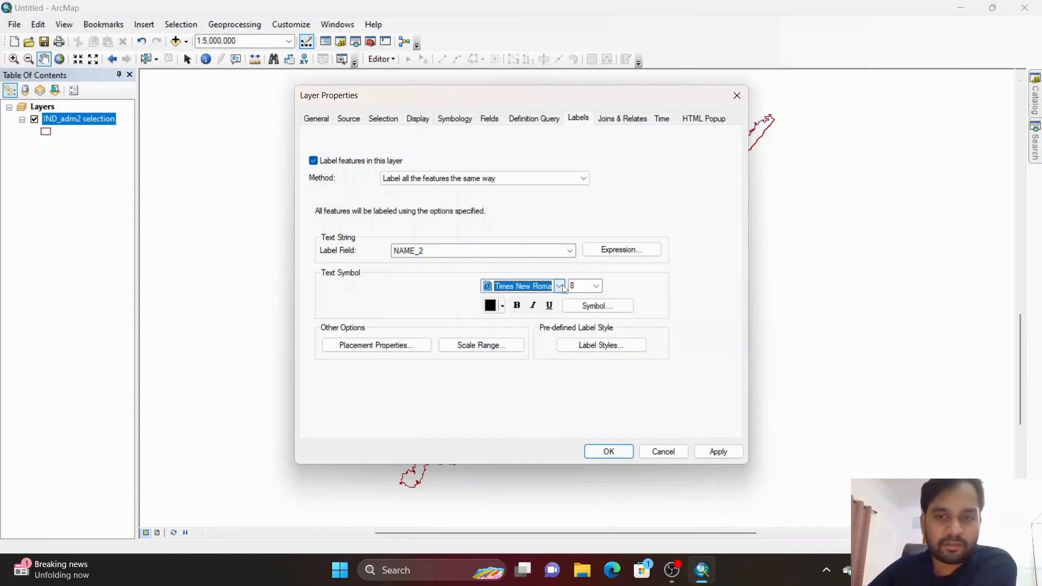
pyautogui.click(502, 305)
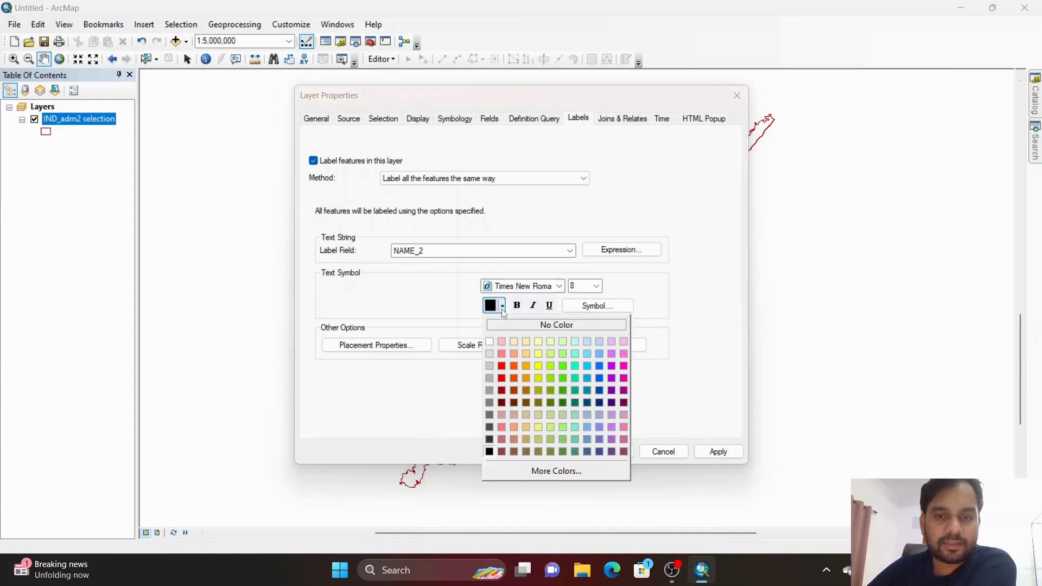
pyautogui.click(599, 390)
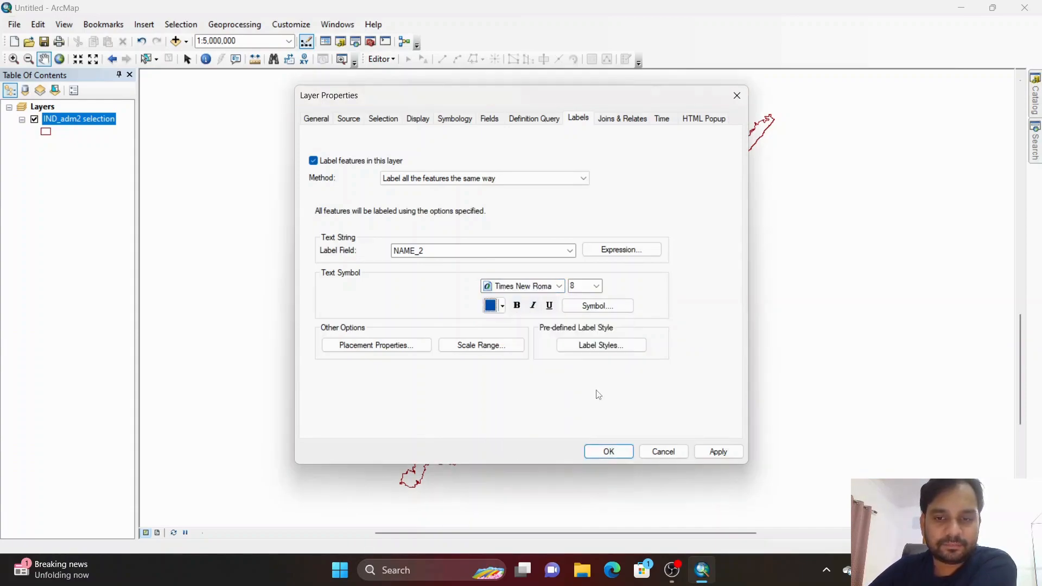
pyautogui.click(596, 286)
pyautogui.click(585, 335)
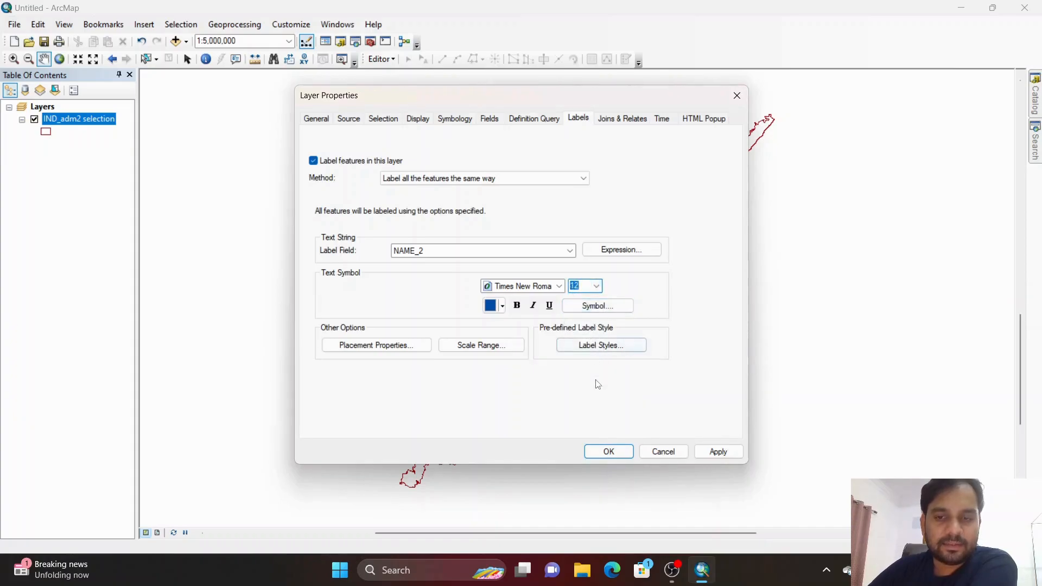
pyautogui.click(711, 454)
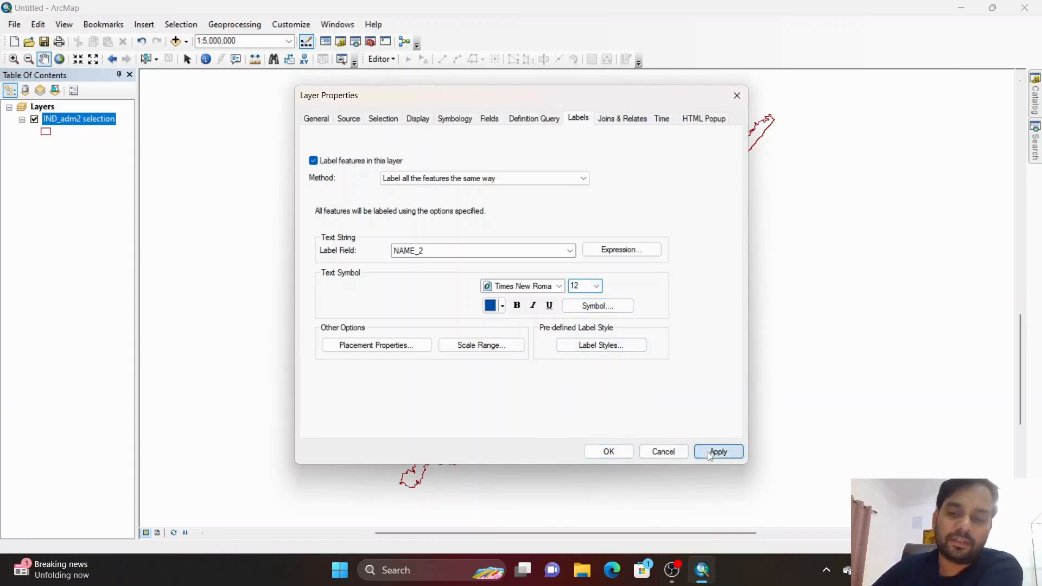
pyautogui.click(607, 454)
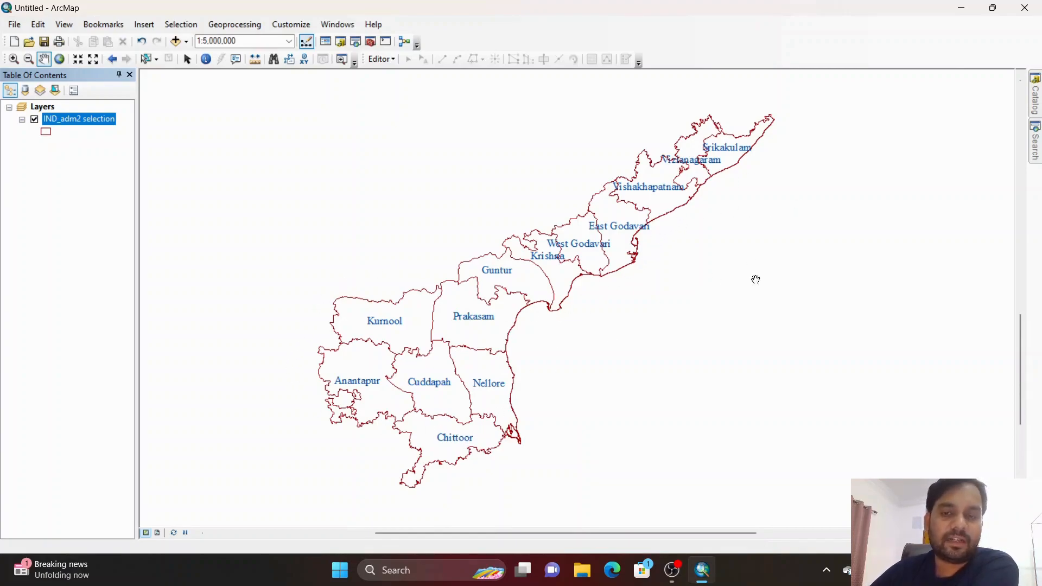
# Step: Switch to the layout view and set the page's paper orientation to Landscape
pyautogui.click(160, 533)
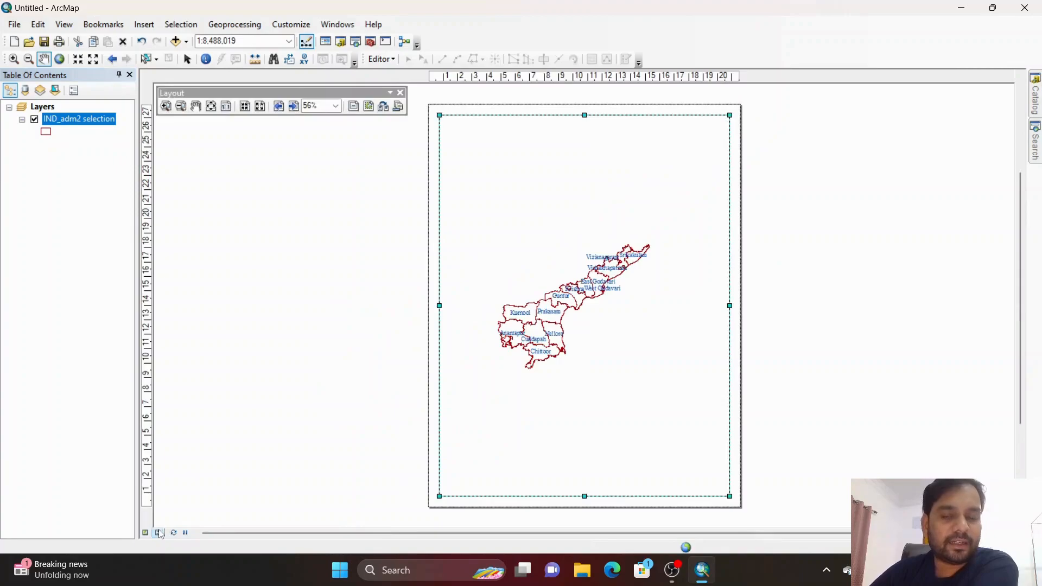
pyautogui.click(14, 24)
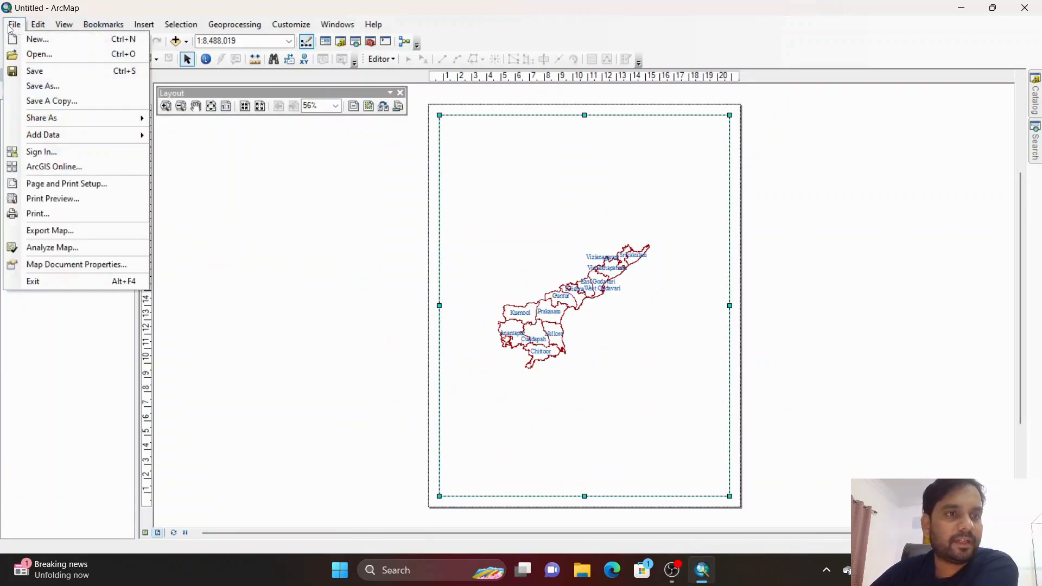
pyautogui.click(90, 185)
pyautogui.click(513, 261)
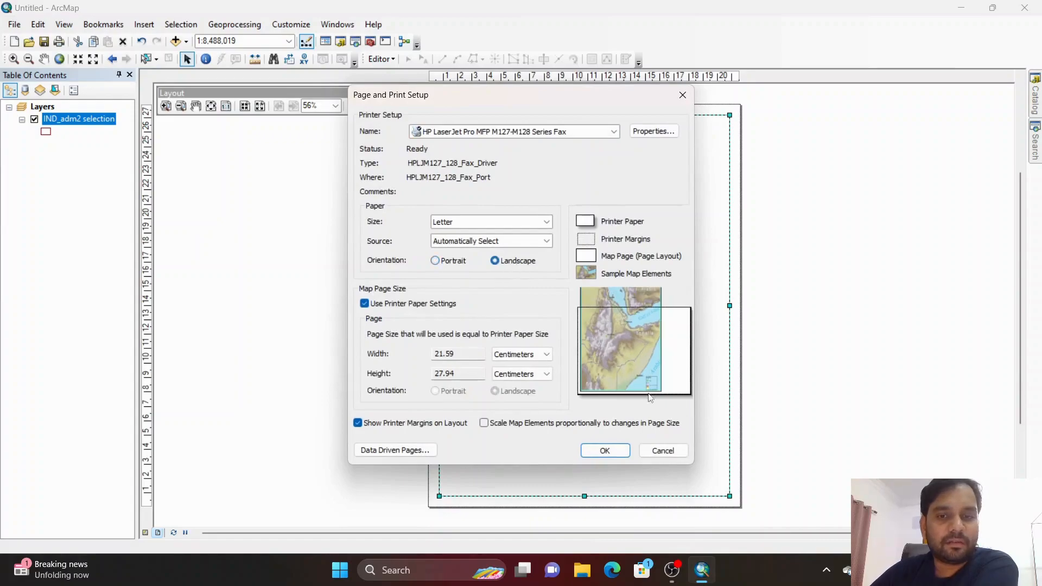
pyautogui.click(608, 451)
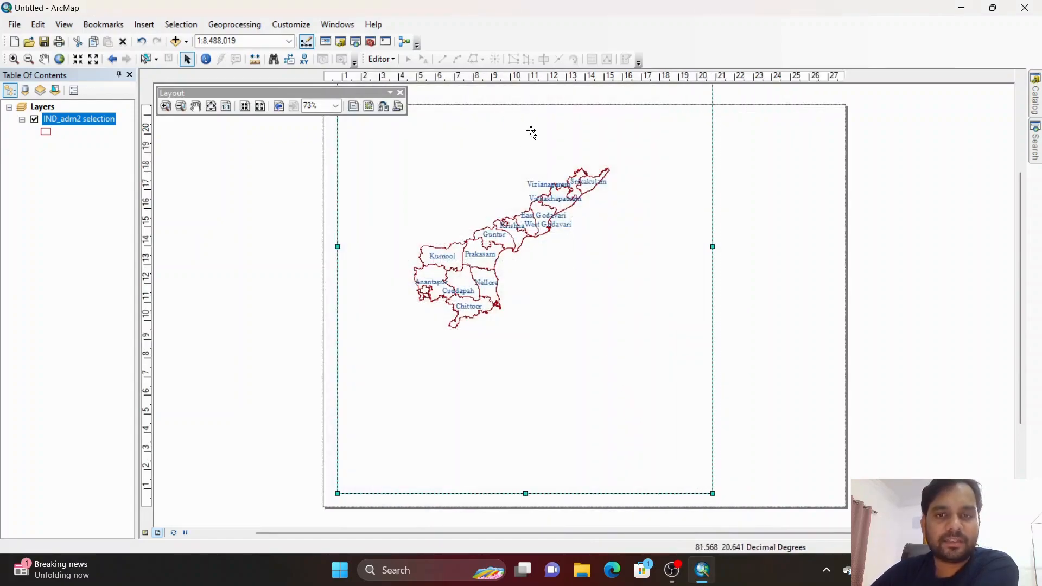
# Step: Resize the data frame in height and width so that it fits within the landscape page
pyautogui.scroll(-5, 519, 120)
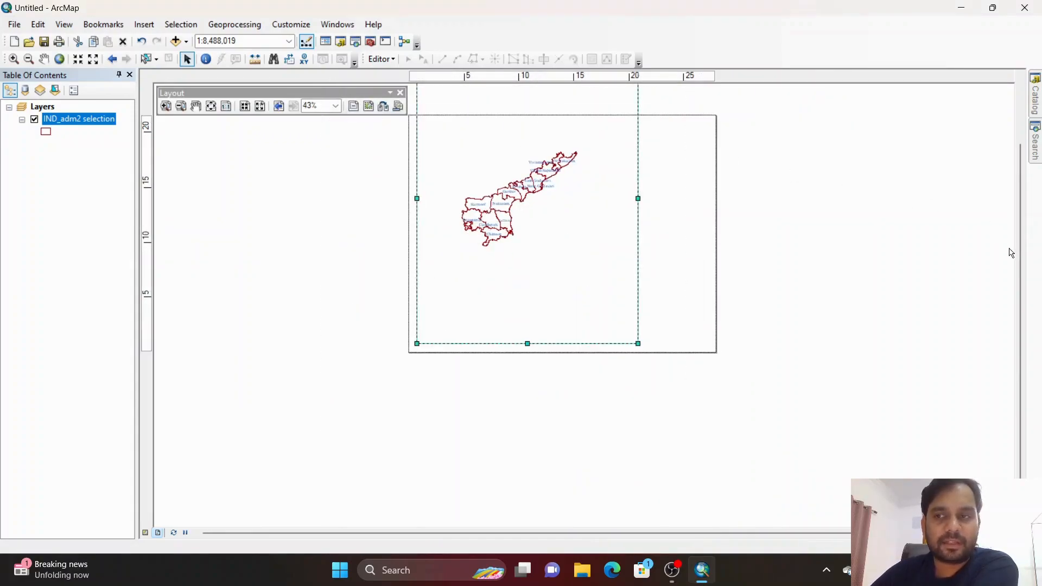
pyautogui.moveTo(528, 129); pyautogui.dragTo(525, 204)
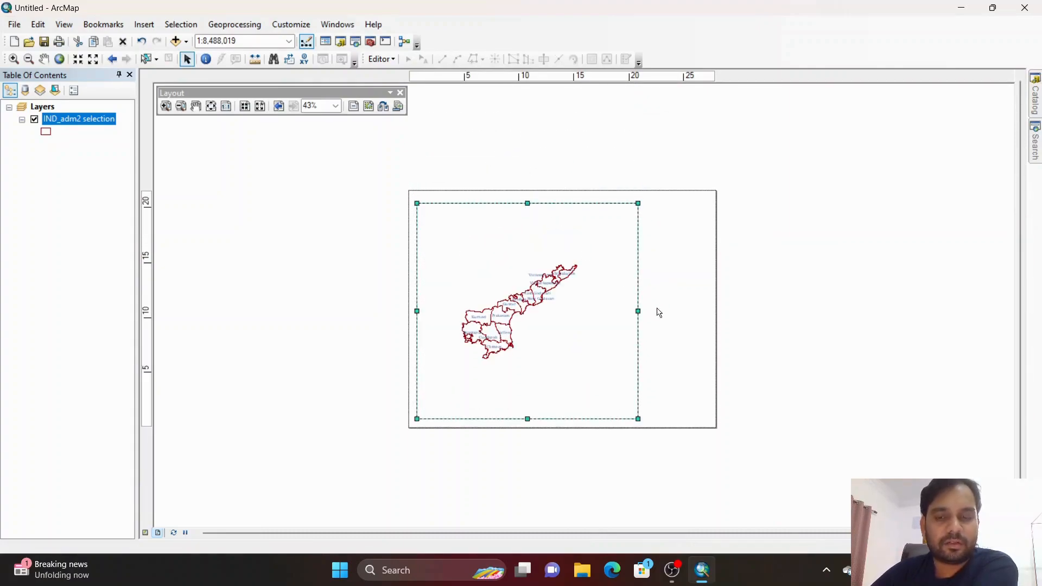
pyautogui.moveTo(638, 309); pyautogui.dragTo(698, 327)
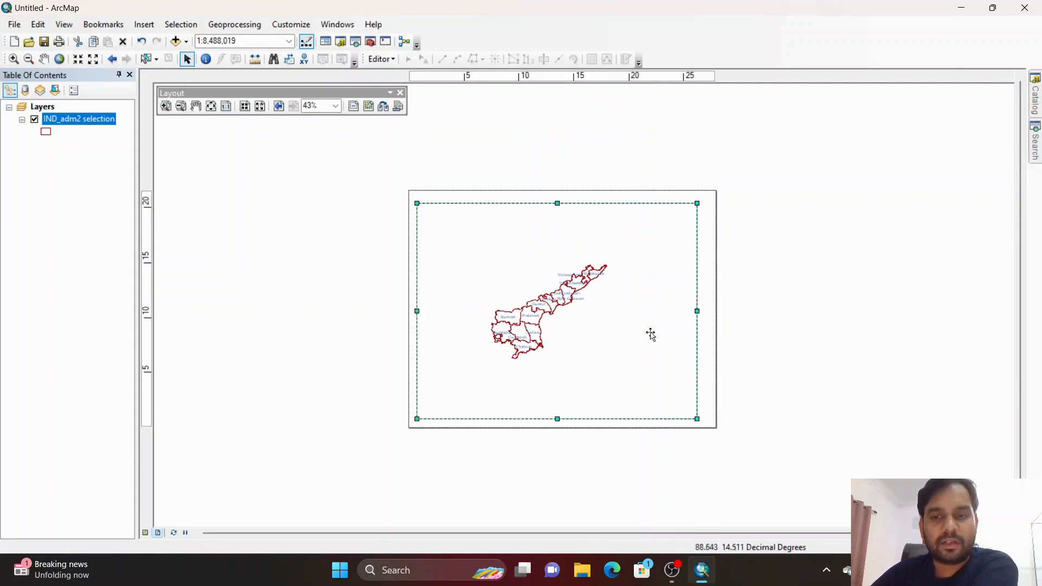
# Step: Enlarge the Andhra Pradesh districts to fill the data frame, then return to the data view
pyautogui.click(14, 59)
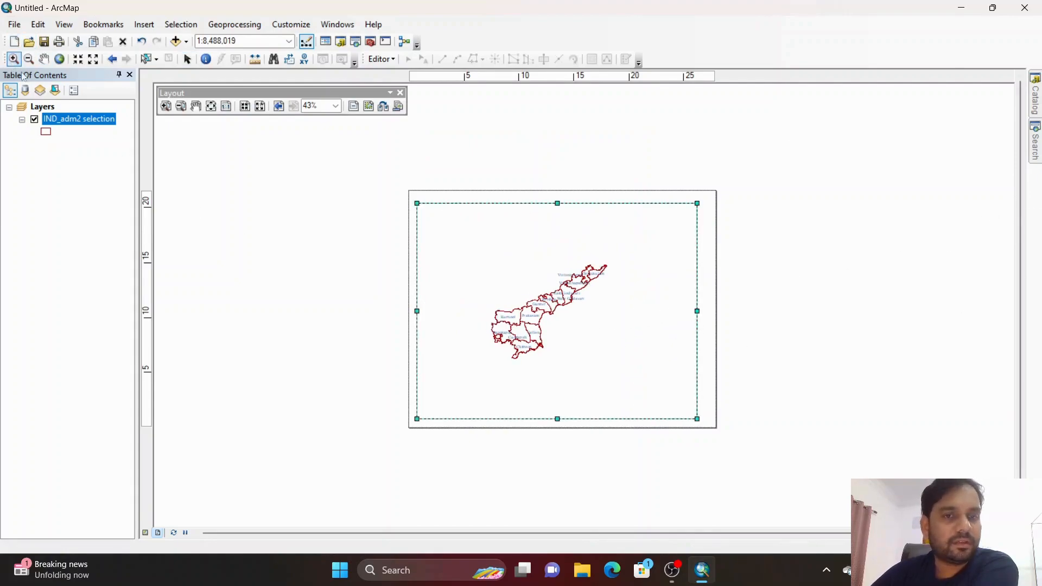
pyautogui.moveTo(471, 238)
pyautogui.mouseDown()
pyautogui.moveTo(628, 356)
pyautogui.moveTo(645, 388)
pyautogui.mouseUp()
pyautogui.moveTo(432, 215)
pyautogui.mouseDown()
pyautogui.moveTo(609, 328)
pyautogui.moveTo(647, 391)
pyautogui.mouseUp()
pyautogui.scroll(2, 645, 388)
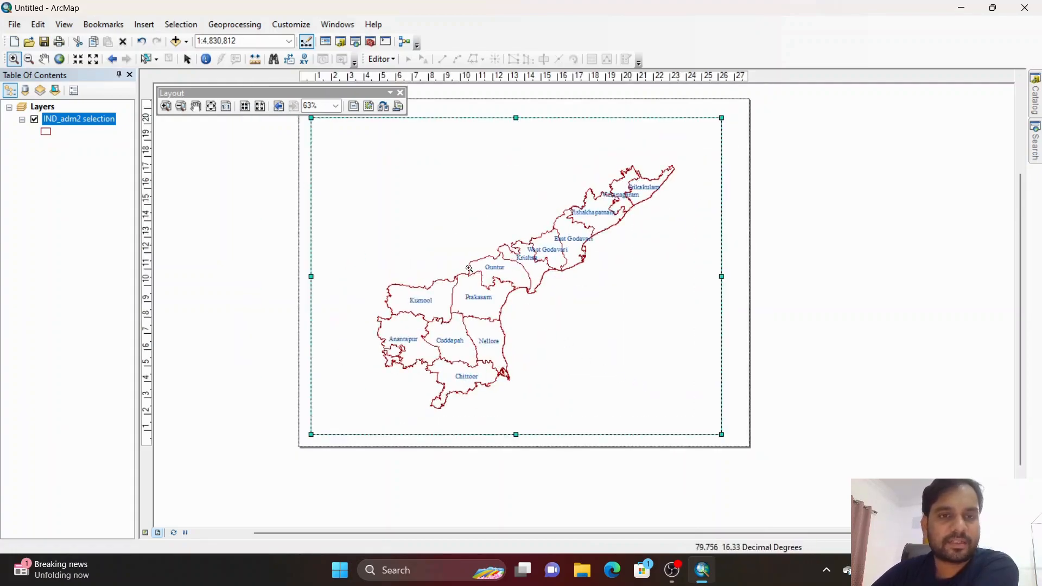
pyautogui.click(187, 61)
pyautogui.click(146, 533)
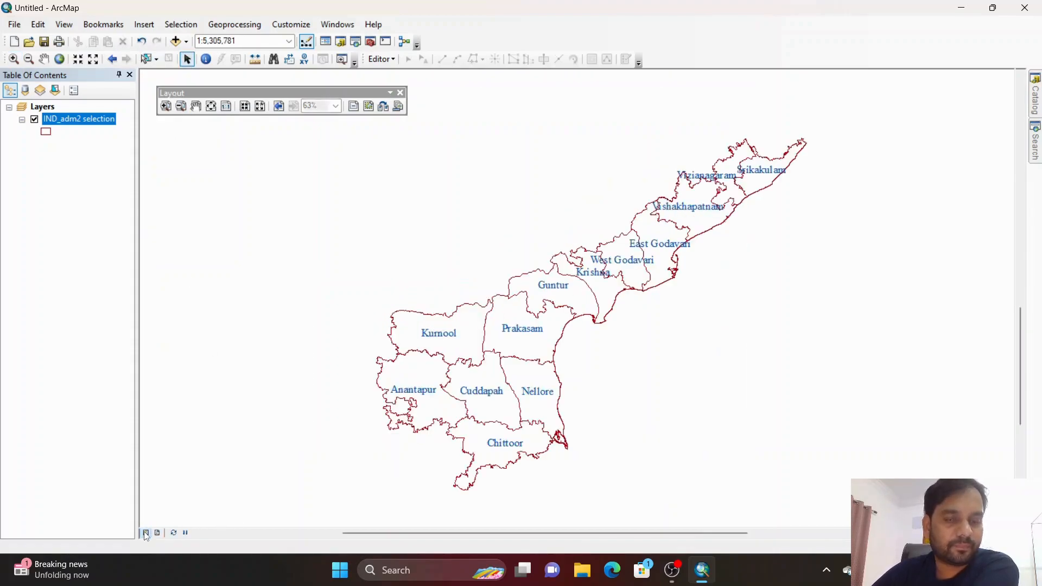
# Step: Close the Layout toolbar and set the district labels' font size to 10 in the layer properties
pyautogui.click(400, 93)
pyautogui.moveTo(636, 364); pyautogui.dragTo(588, 340)
pyautogui.rightClick(73, 122)
pyautogui.click(164, 400)
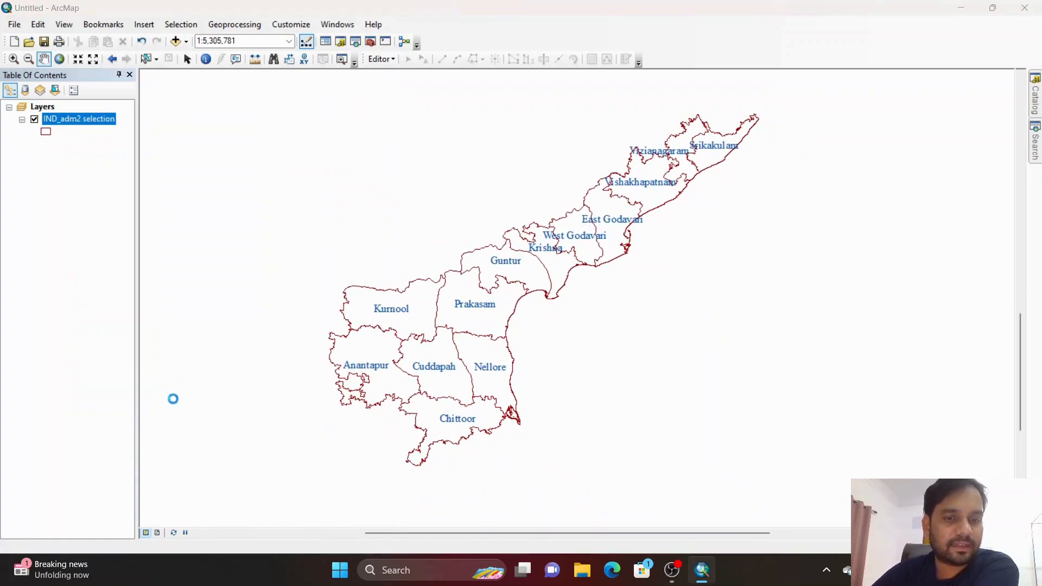
pyautogui.click(596, 286)
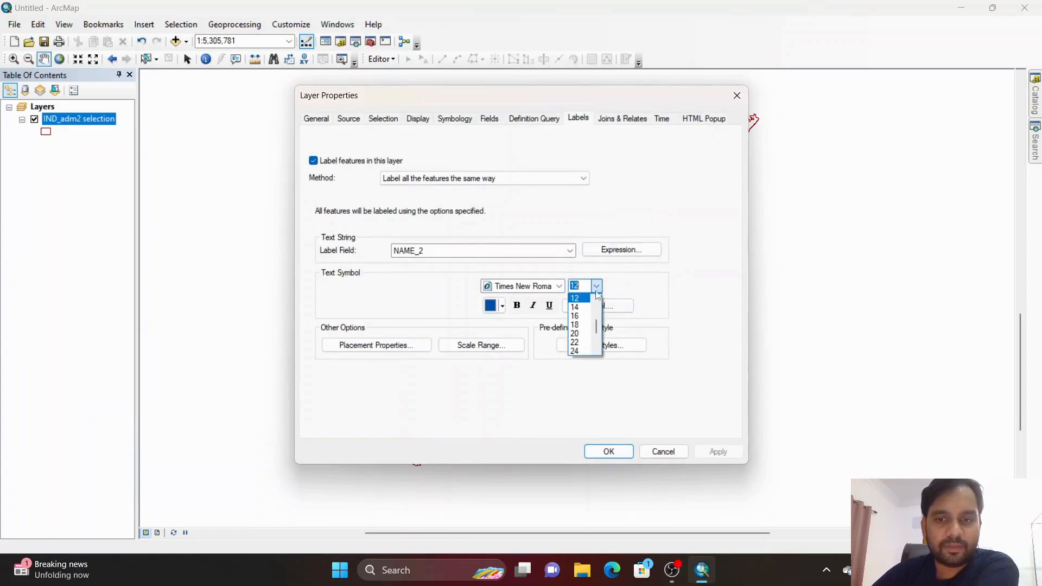
pyautogui.click(597, 300)
pyautogui.click(596, 300)
pyautogui.click(596, 300)
pyautogui.click(582, 304)
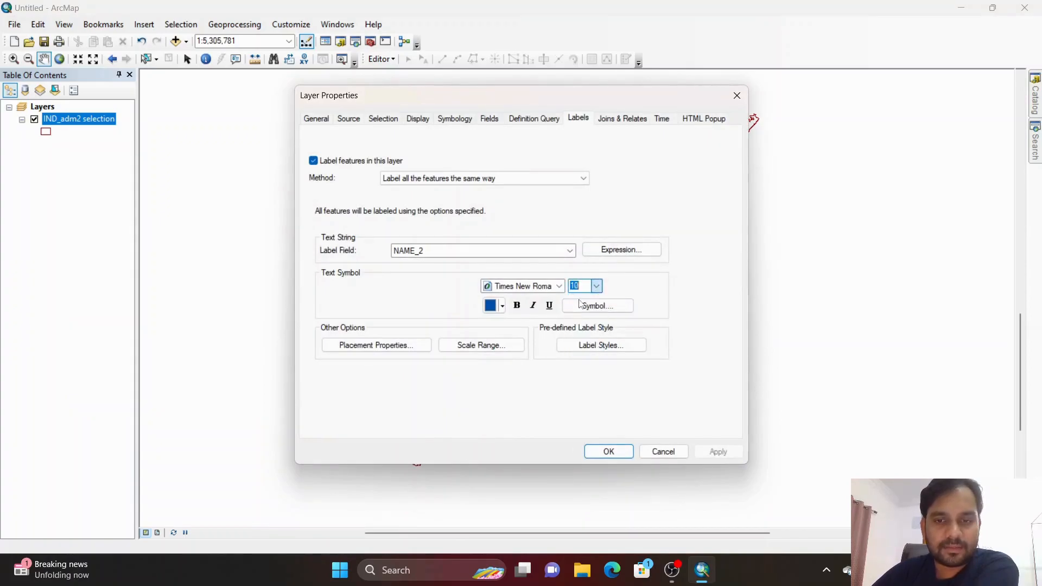
pyautogui.click(700, 459)
pyautogui.click(609, 453)
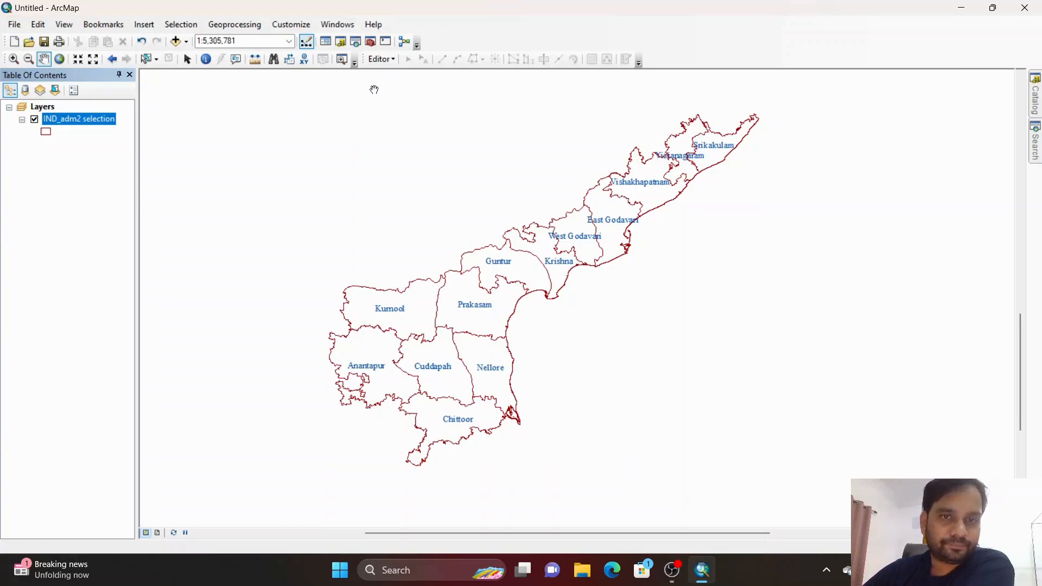
# Step: Start an edit session and merge the Nellore, Chittoor, Cuddapah and Anantapur districts into one feature
pyautogui.click(383, 59)
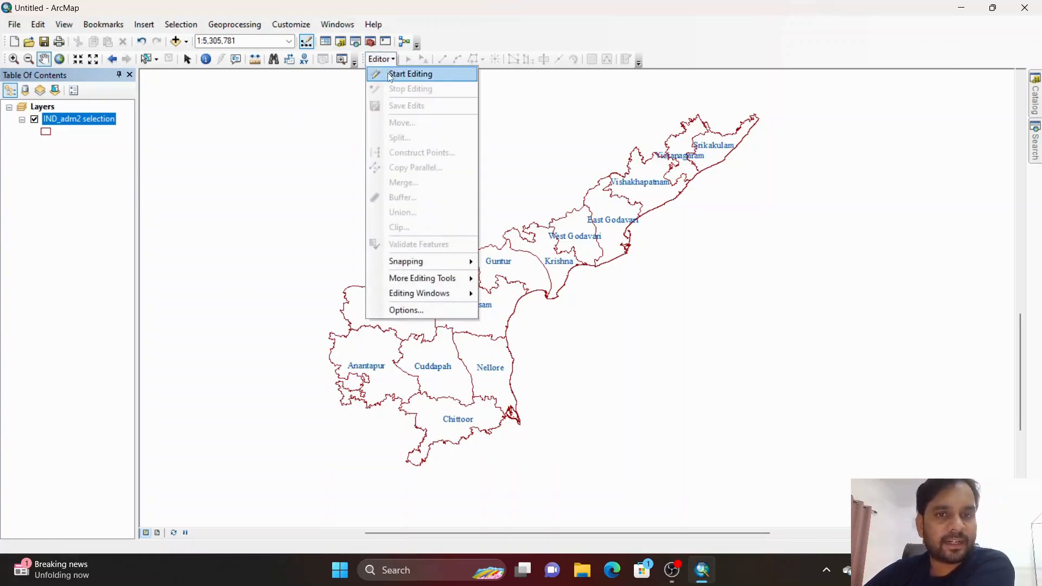
pyautogui.click(388, 76)
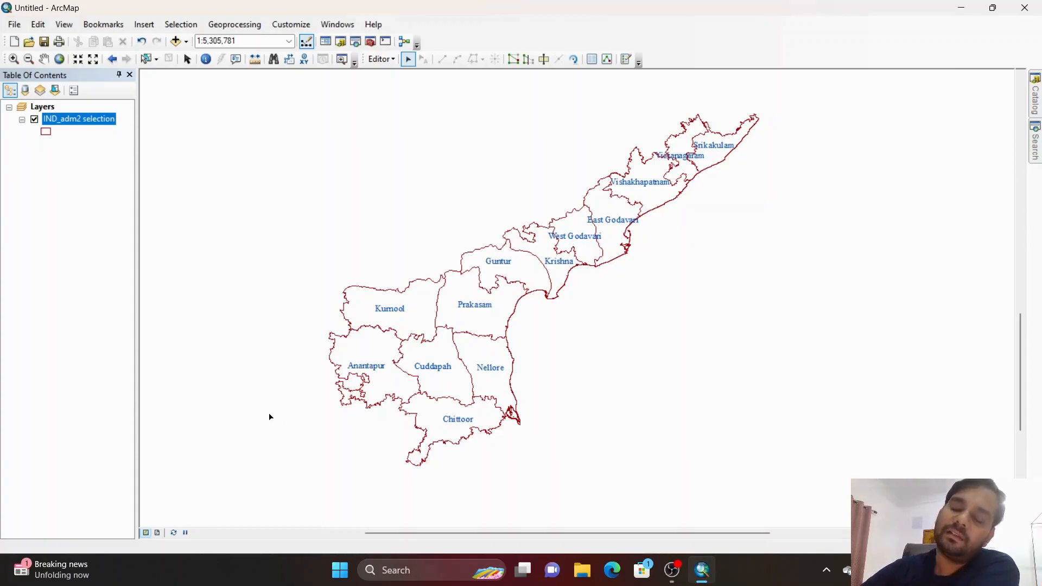
pyautogui.click(408, 315)
pyautogui.click(376, 355)
pyautogui.click(448, 375)
pyautogui.click(478, 372)
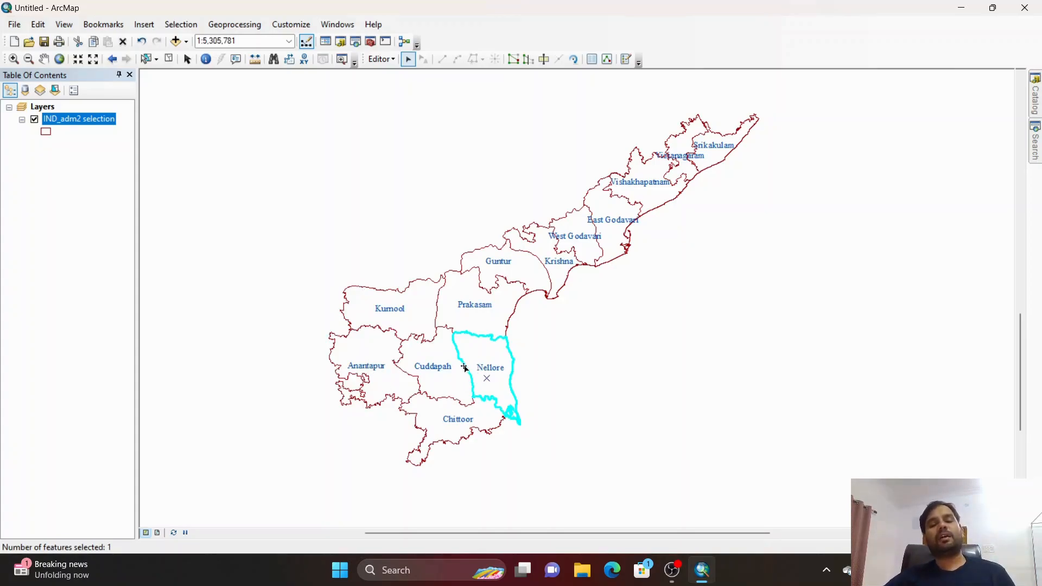
pyautogui.keyDown('shift'); pyautogui.click(455, 432); pyautogui.keyUp('shift')
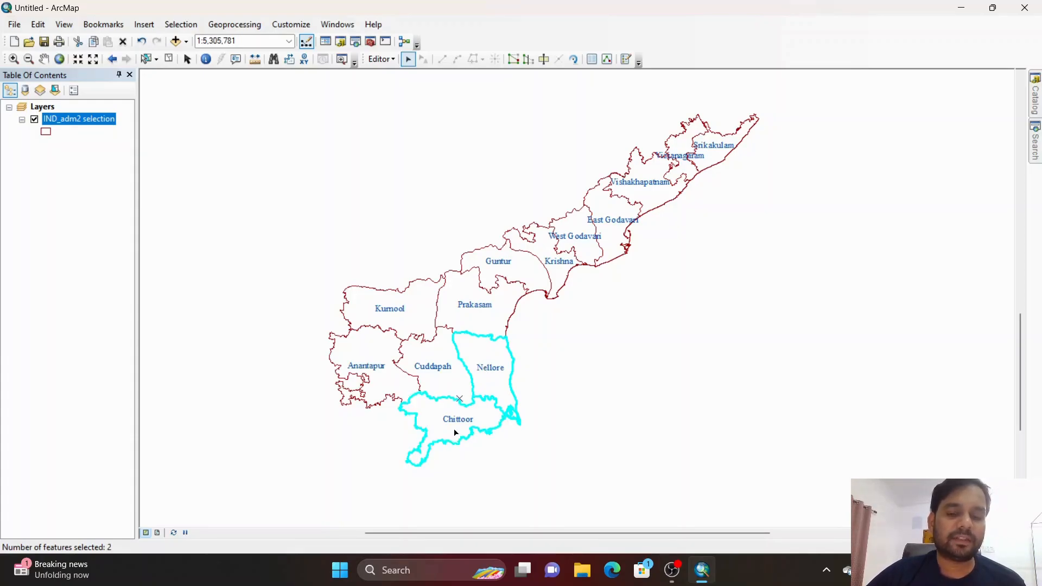
pyautogui.keyDown('shift'); pyautogui.click(442, 383); pyautogui.keyUp('shift')
pyautogui.keyDown('shift'); pyautogui.click(382, 384); pyautogui.keyUp('shift')
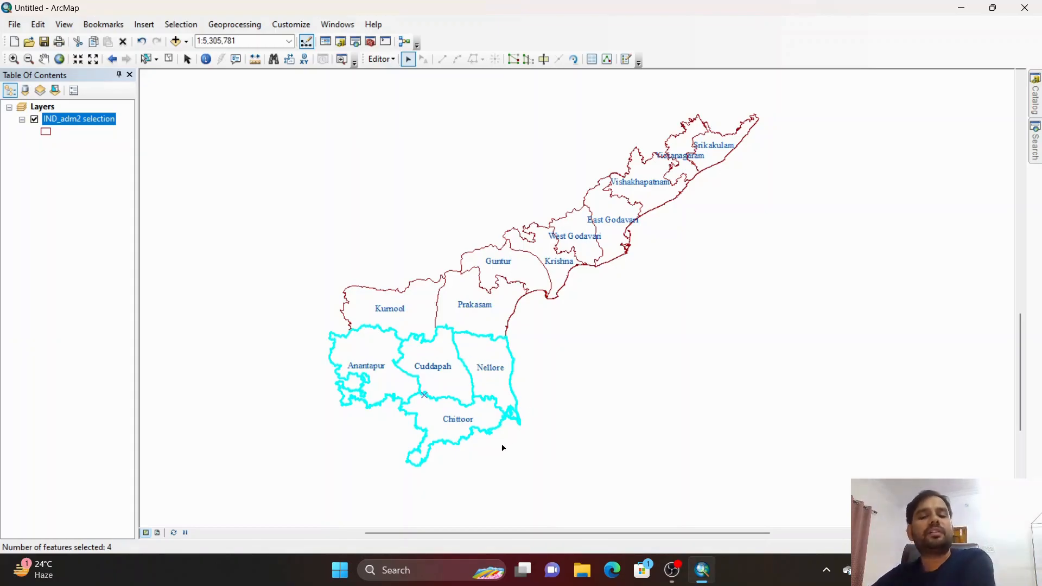
pyautogui.click(387, 59)
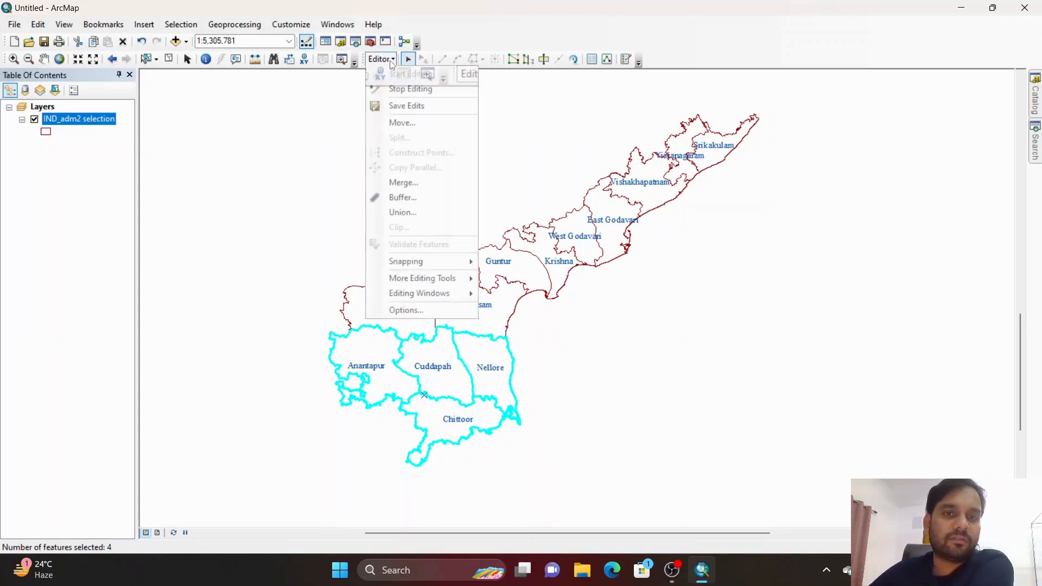
pyautogui.click(421, 184)
pyautogui.click(611, 239)
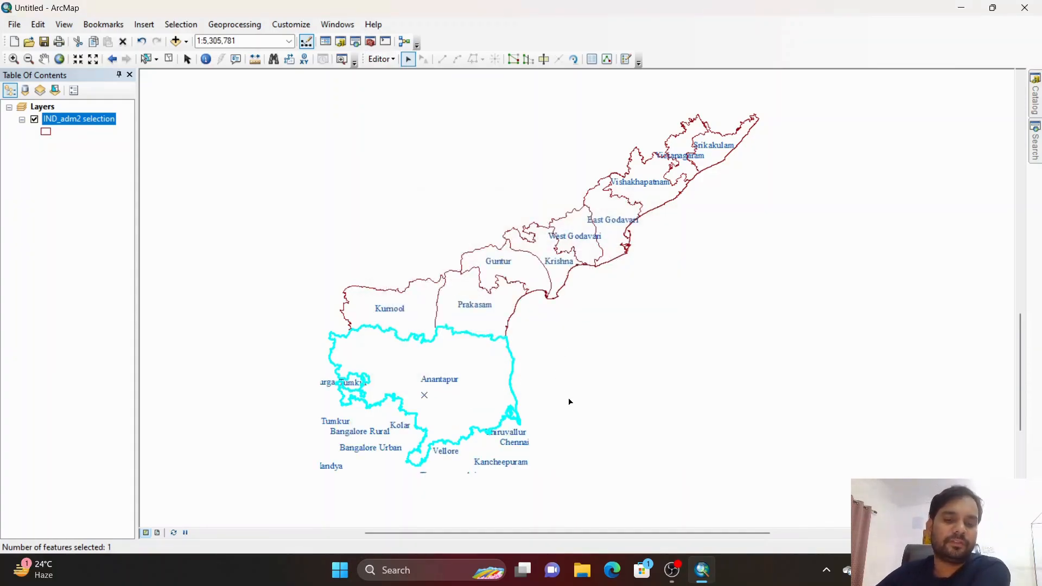
pyautogui.click(569, 401)
# Step: Turn off feature labelling for the IND_adm2 selection layer in its properties
pyautogui.rightClick(64, 119)
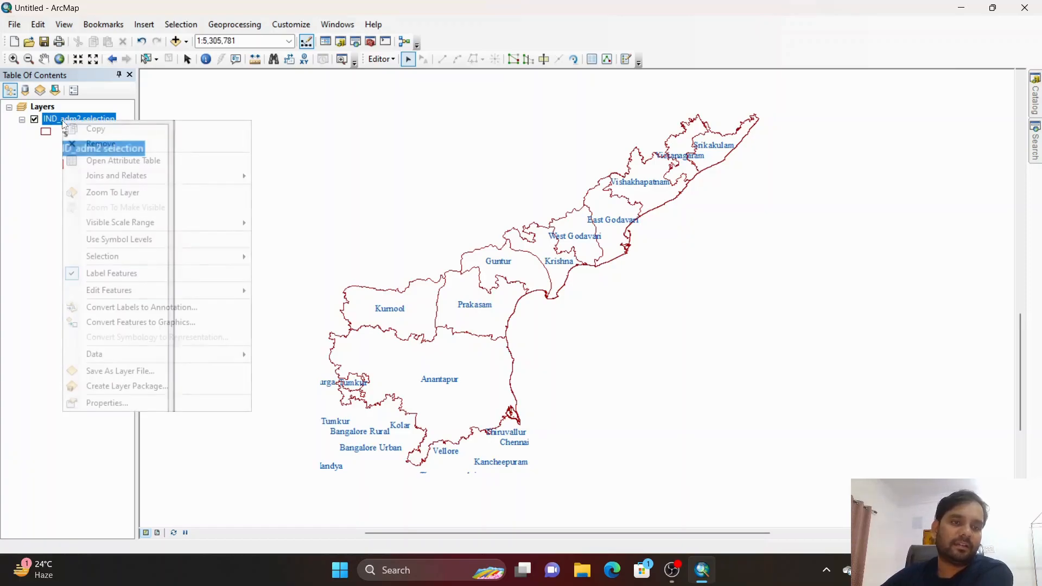
pyautogui.click(140, 401)
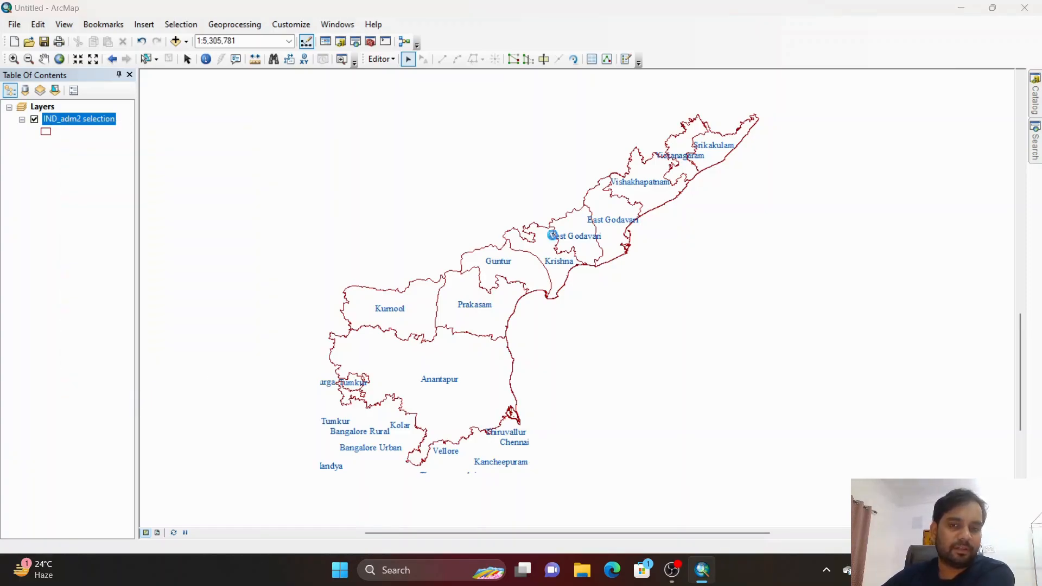
pyautogui.click(316, 163)
pyautogui.click(718, 452)
pyautogui.click(619, 454)
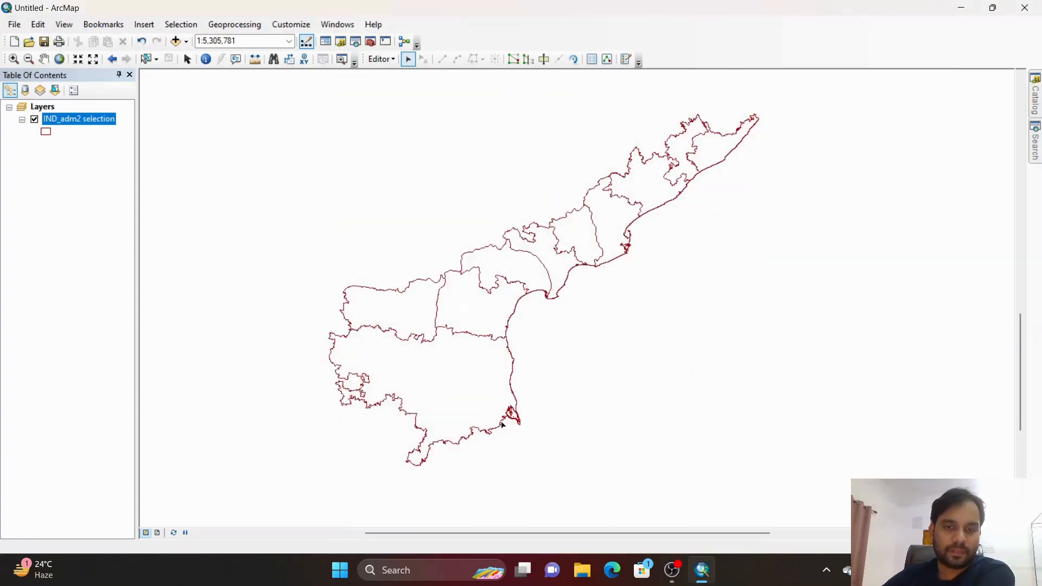
# Step: Apply the Rose symbol to the IND_adm2 selection layer, and undo and redo the district merge
pyautogui.scroll(-2, 399, 377)
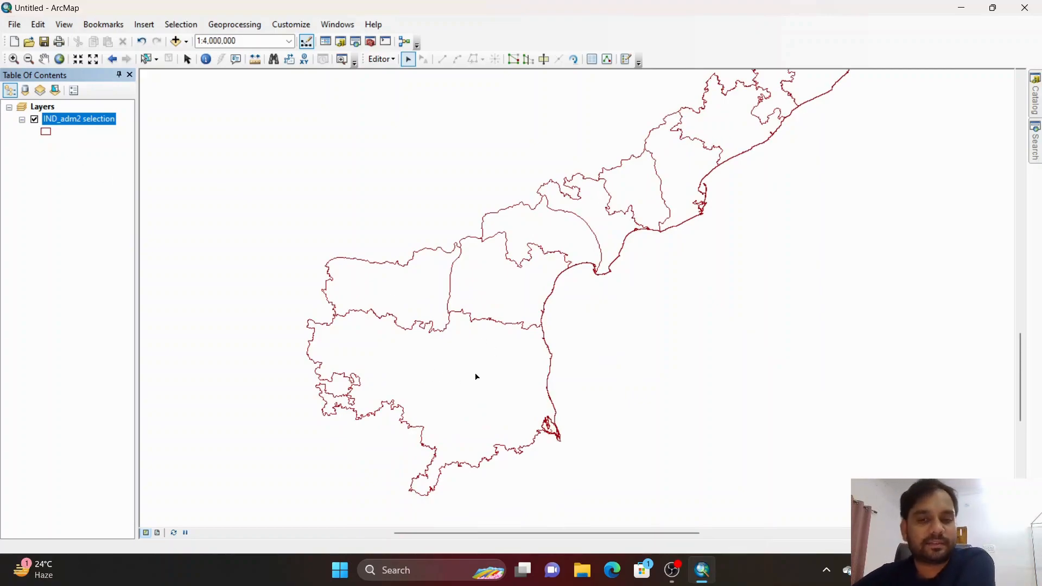
pyautogui.scroll(1, 477, 377)
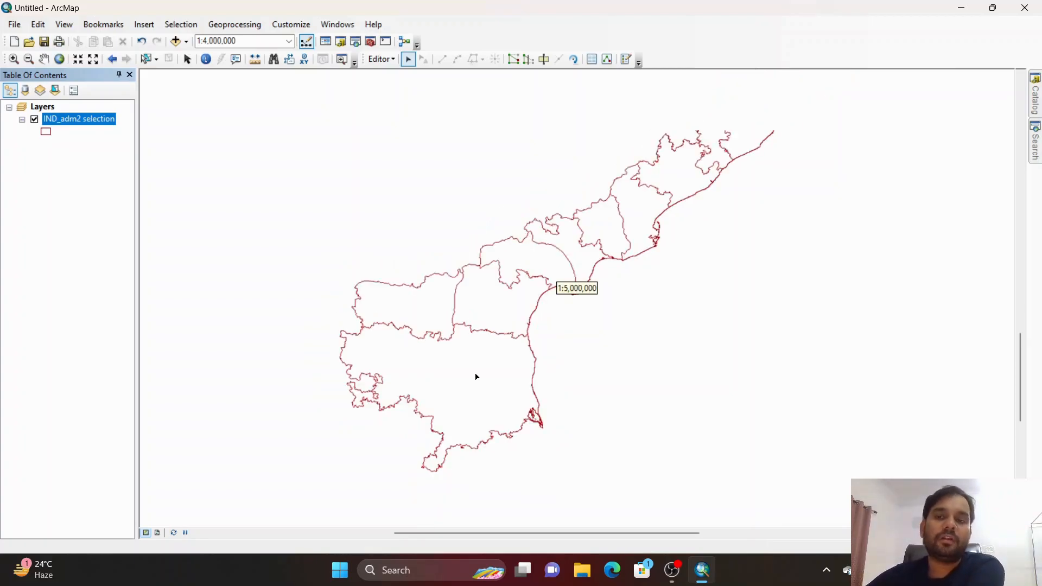
pyautogui.click(45, 132)
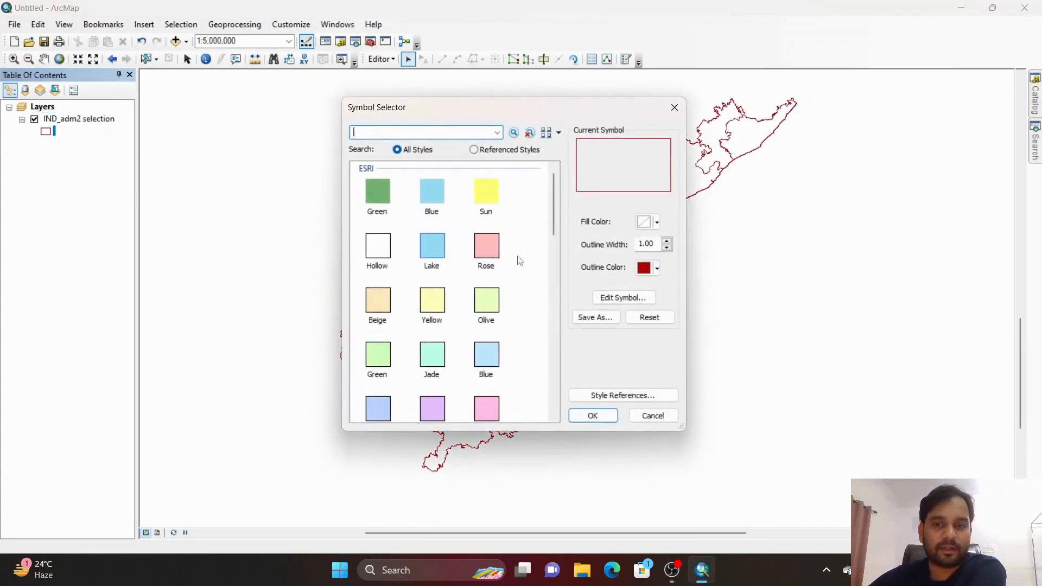
pyautogui.click(494, 254)
pyautogui.click(594, 416)
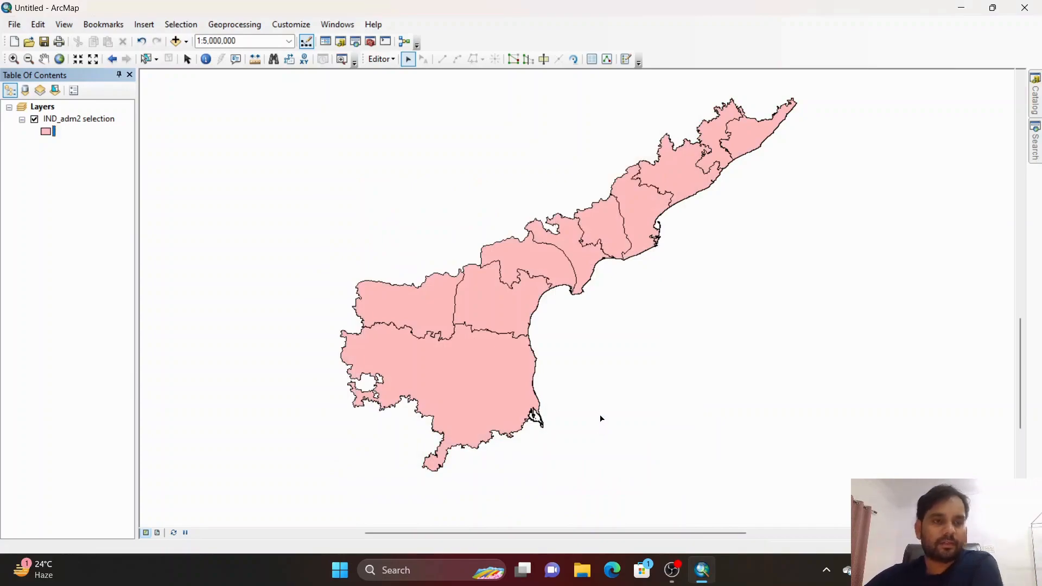
pyautogui.click(141, 41)
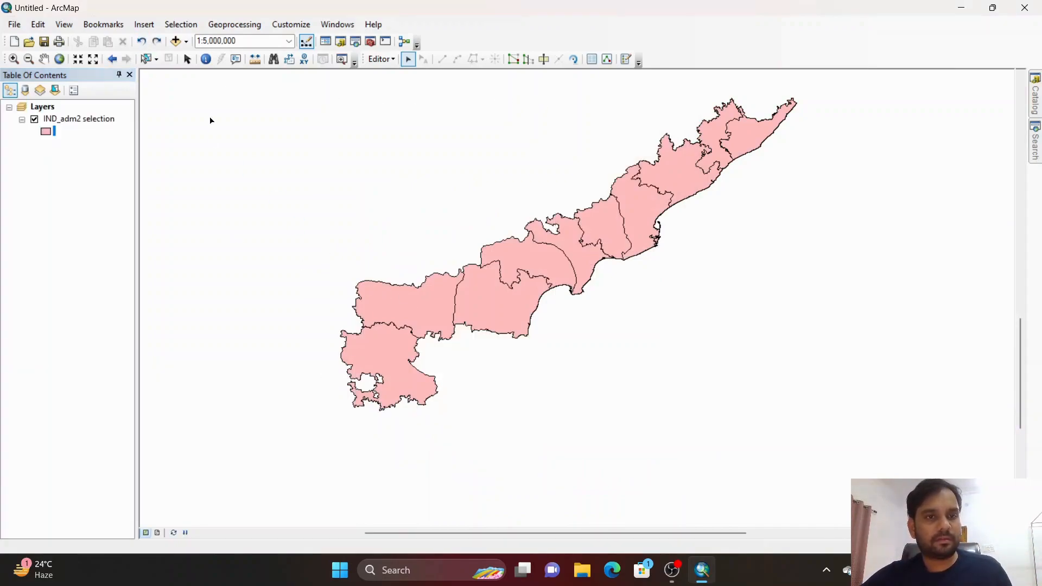
pyautogui.click(156, 41)
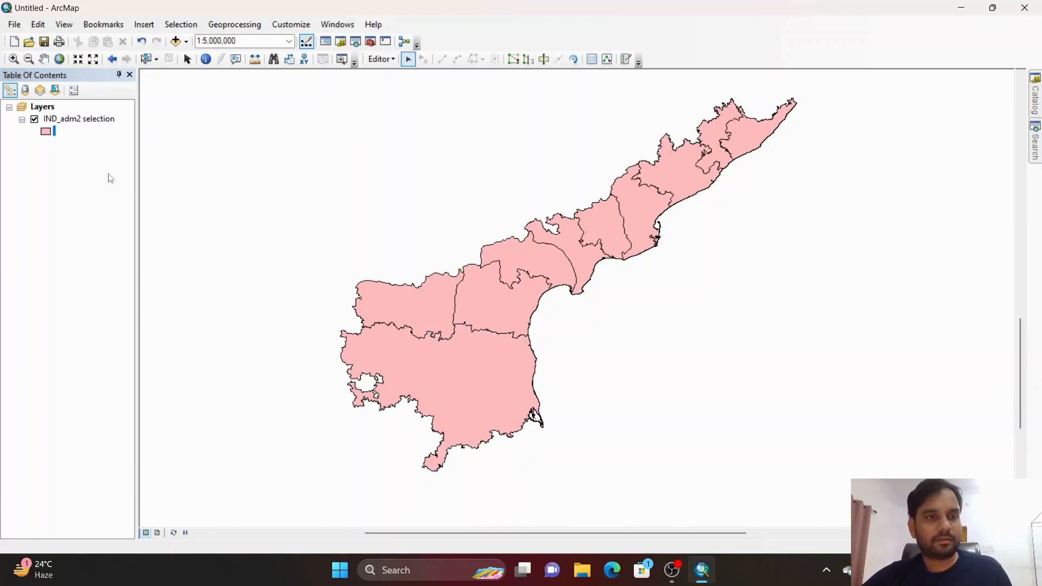
# Step: Apply the Hollow symbol with a 0.40 black outline to the IND_adm2 selection layer
pyautogui.click(47, 132)
pyautogui.click(383, 247)
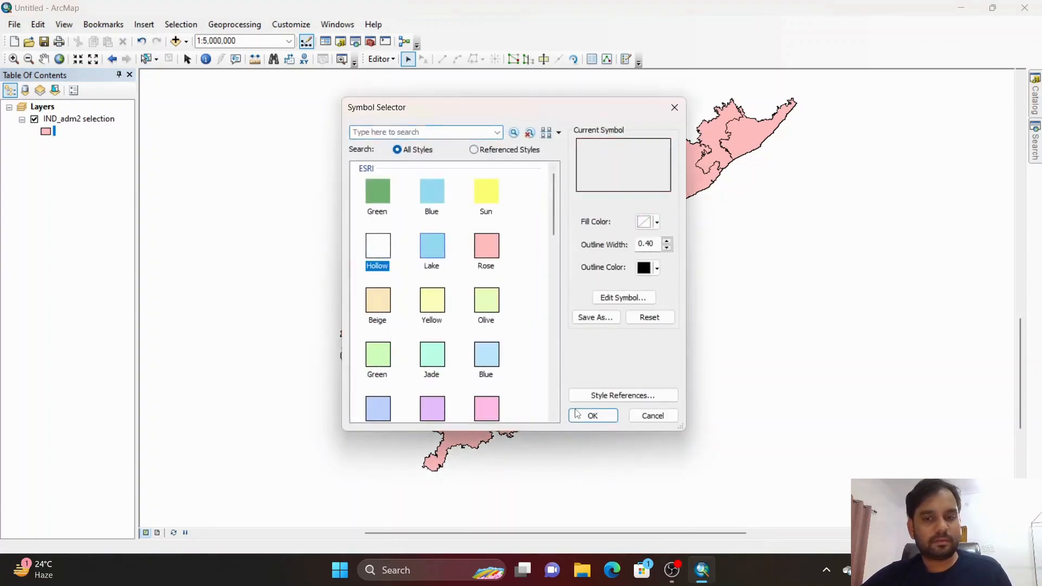
pyautogui.click(578, 416)
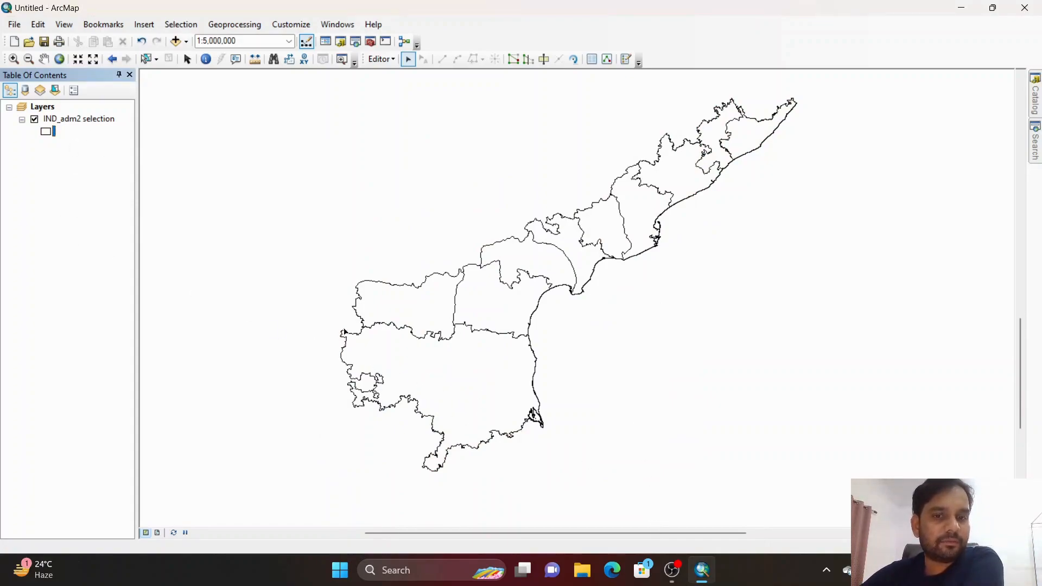
# Step: Create a new layer from the merged southern district feature and clear the selection
pyautogui.click(458, 374)
pyautogui.rightClick(109, 119)
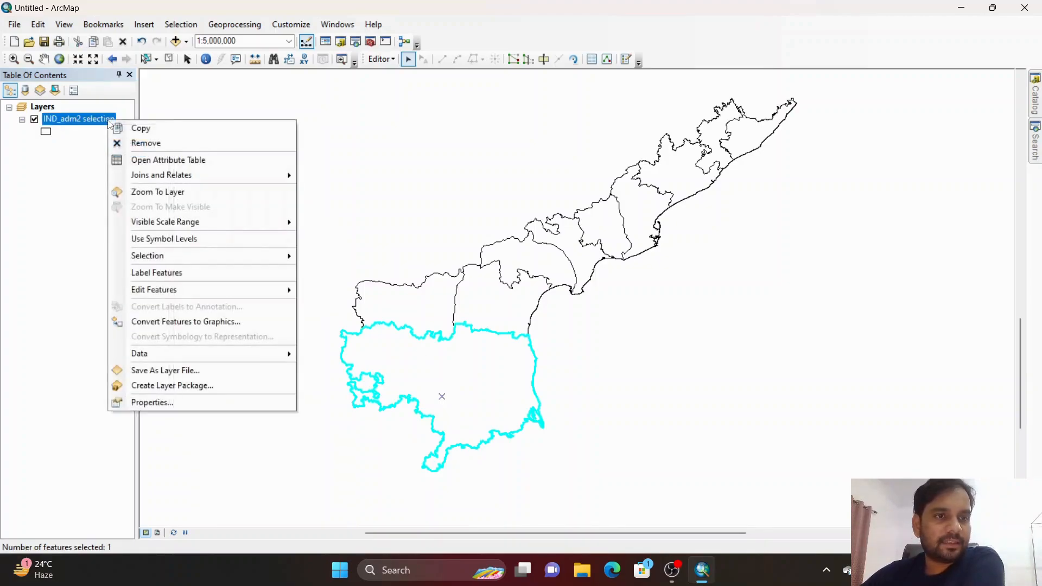
pyautogui.moveTo(261, 261)
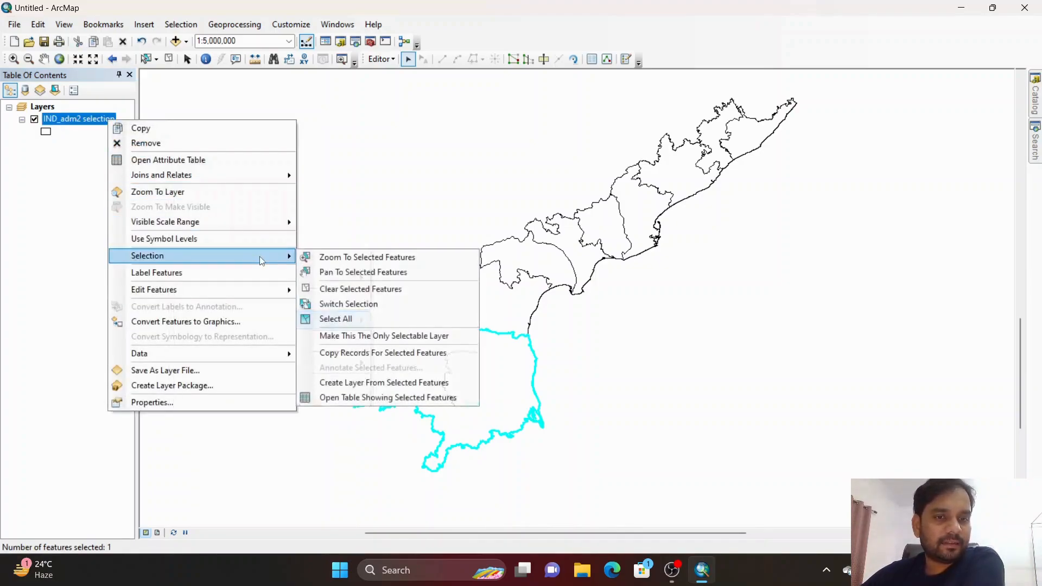
pyautogui.click(371, 382)
pyautogui.click(70, 211)
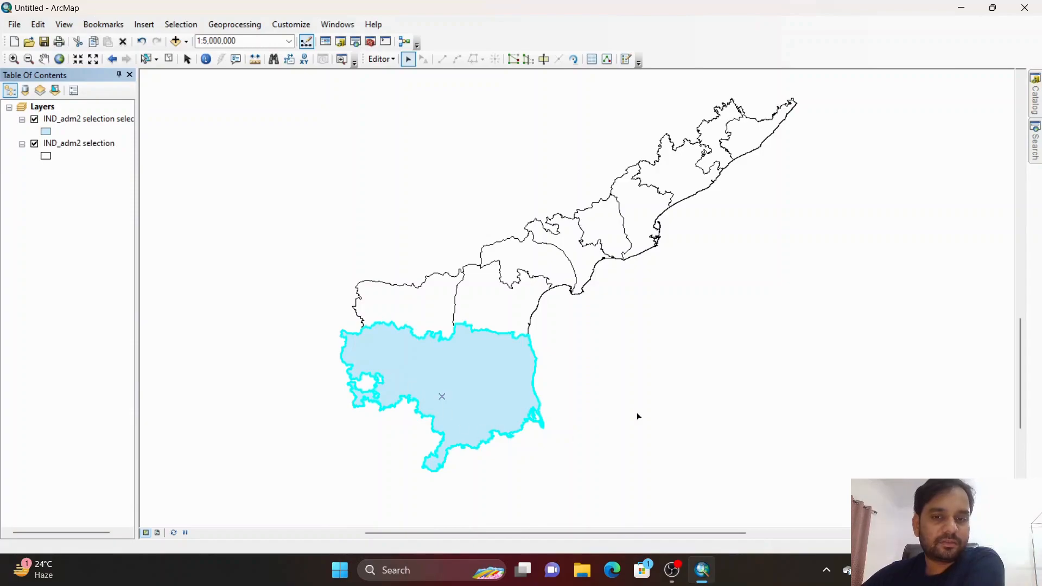
pyautogui.click(631, 404)
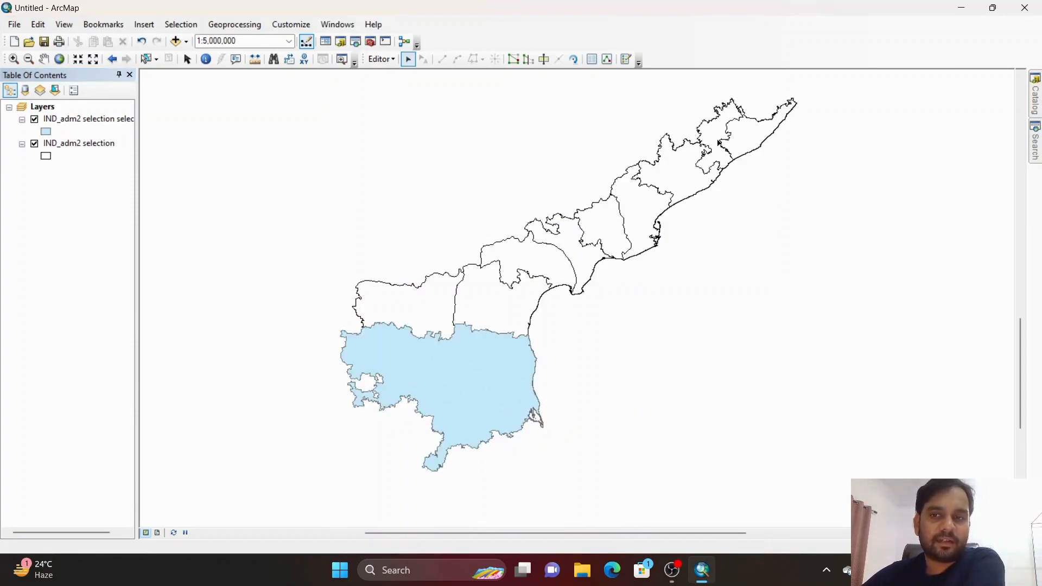
# Step: Merge the Vishakhapatnam, Vizianagaram, Srikakulam and East Godavari districts into one feature and clear the selection
pyautogui.click(671, 177)
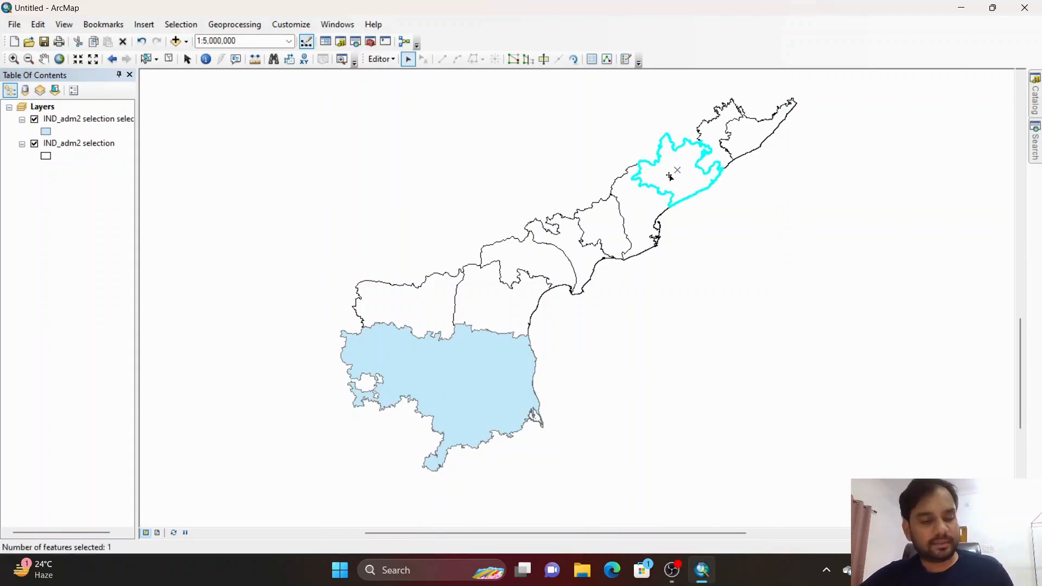
pyautogui.keyDown('shift'); pyautogui.click(715, 140); pyautogui.keyUp('shift')
pyautogui.keyDown('shift'); pyautogui.click(740, 150); pyautogui.keyUp('shift')
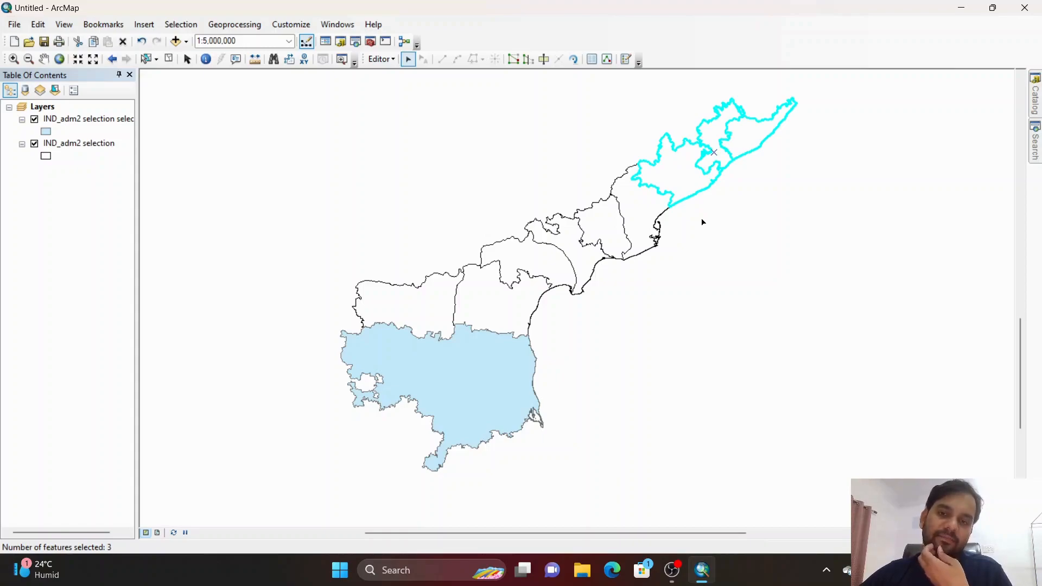
pyautogui.keyDown('shift'); pyautogui.click(639, 221); pyautogui.keyUp('shift')
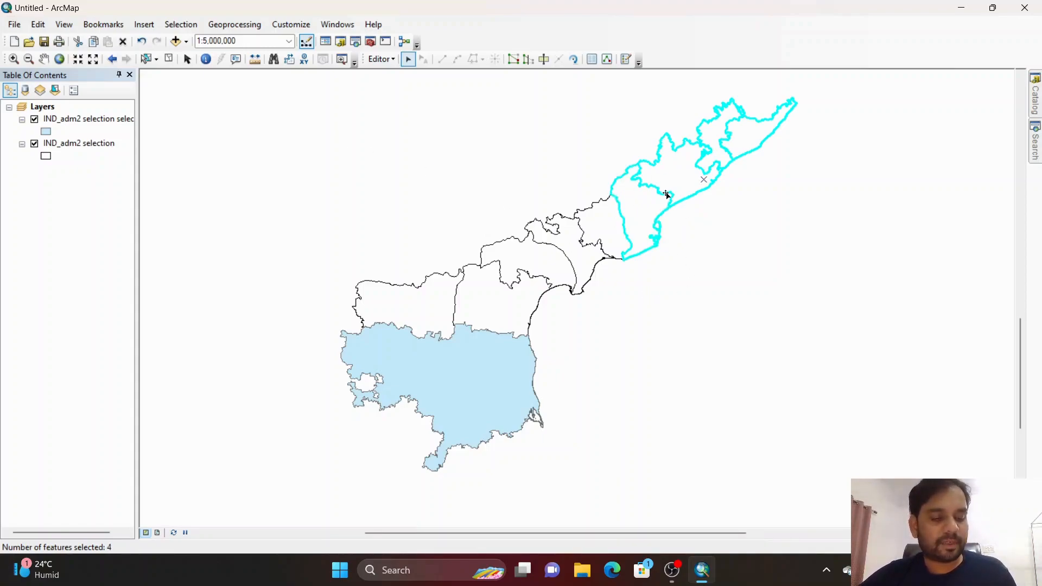
pyautogui.click(384, 60)
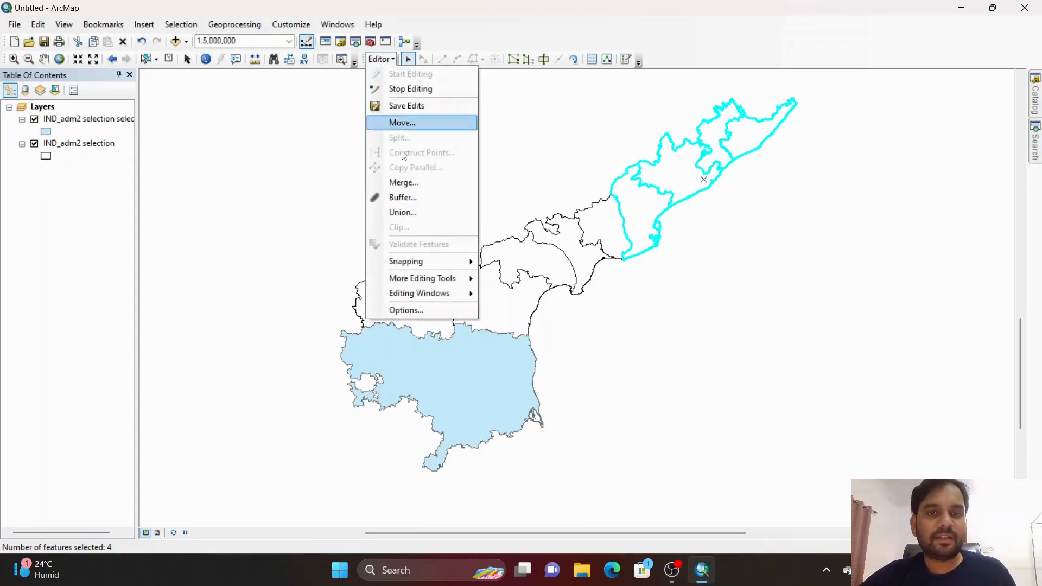
pyautogui.click(408, 182)
pyautogui.click(624, 239)
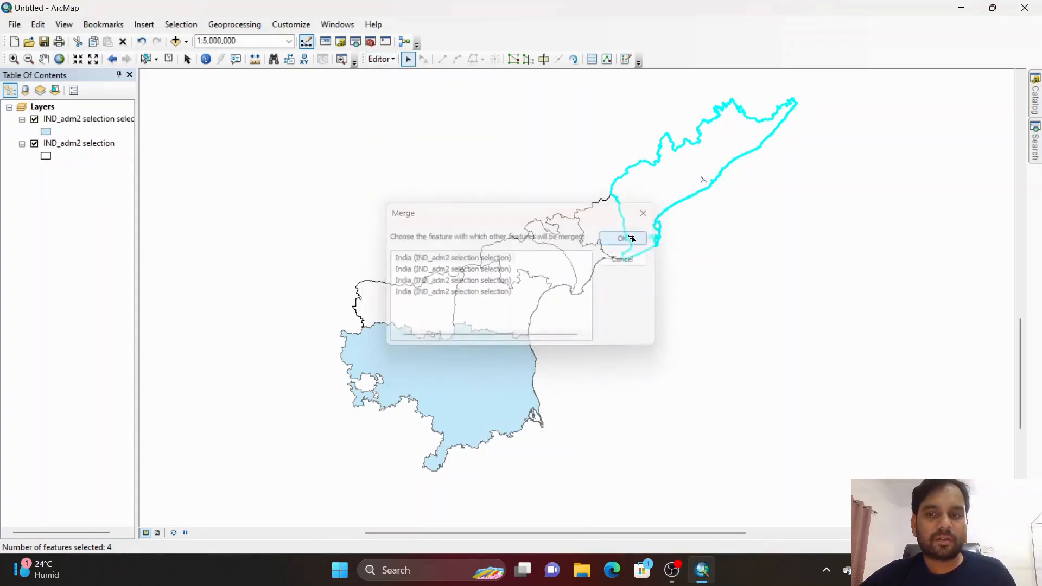
pyautogui.click(730, 267)
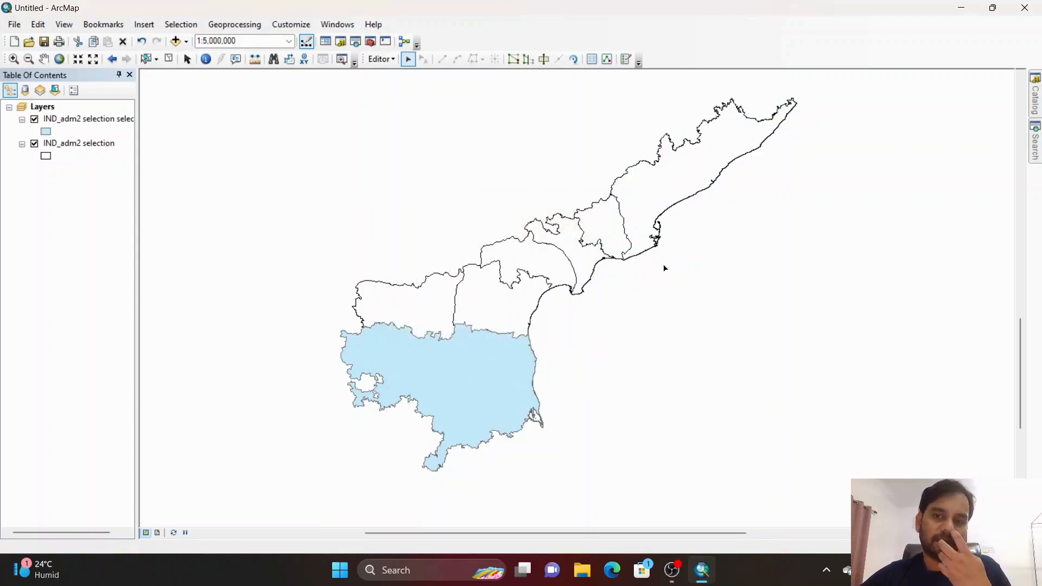
# Step: Select the merged northeastern district feature and create a new layer from it
pyautogui.click(85, 146)
pyautogui.rightClick(82, 145)
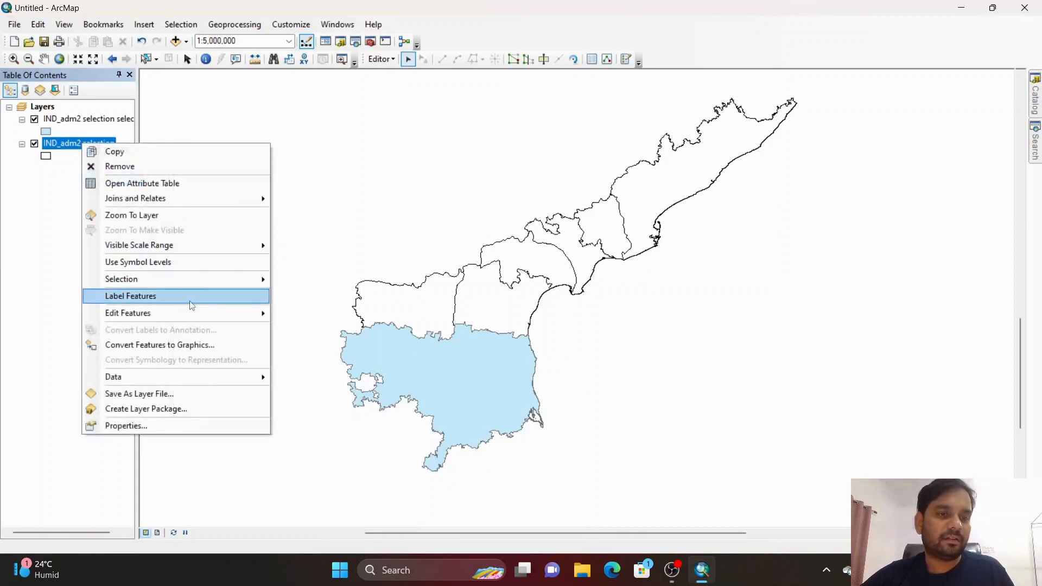
pyautogui.click(693, 292)
pyautogui.click(704, 179)
pyautogui.rightClick(79, 143)
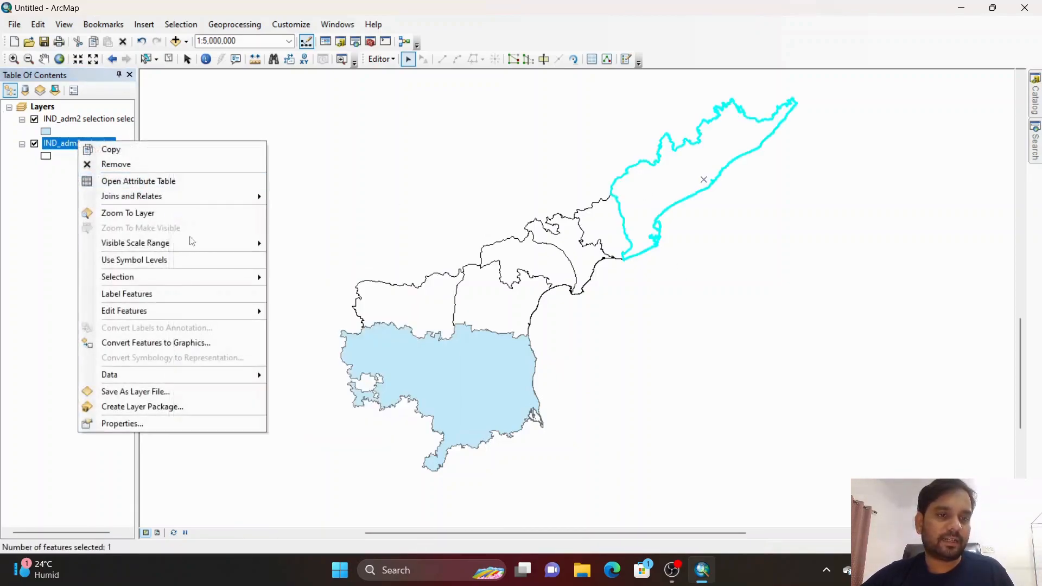
pyautogui.moveTo(215, 278)
pyautogui.click(380, 402)
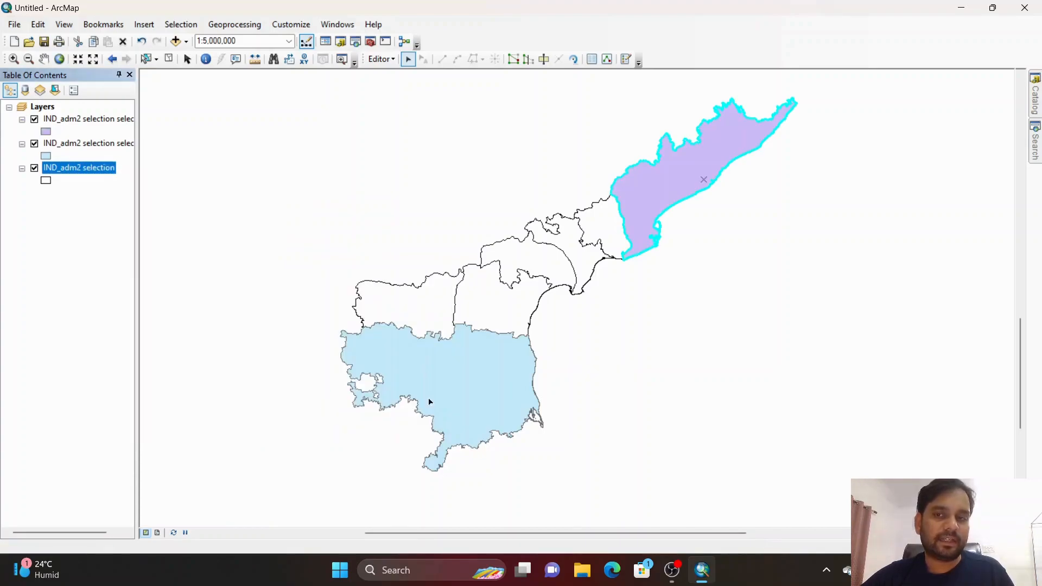
# Step: Clear the selection of the merged northeastern feature and switch to the layout view
pyautogui.click(651, 310)
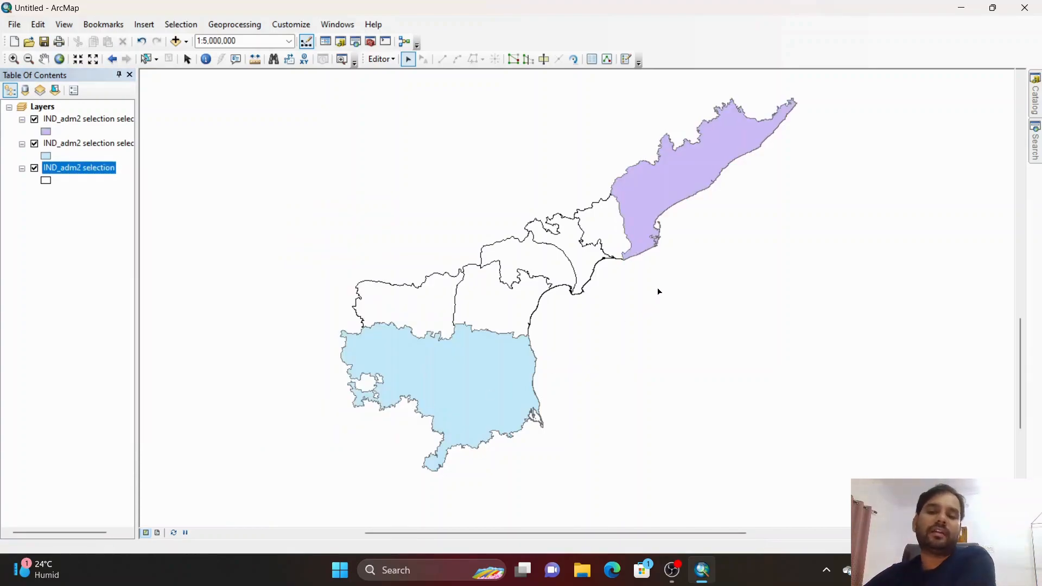
pyautogui.click(157, 532)
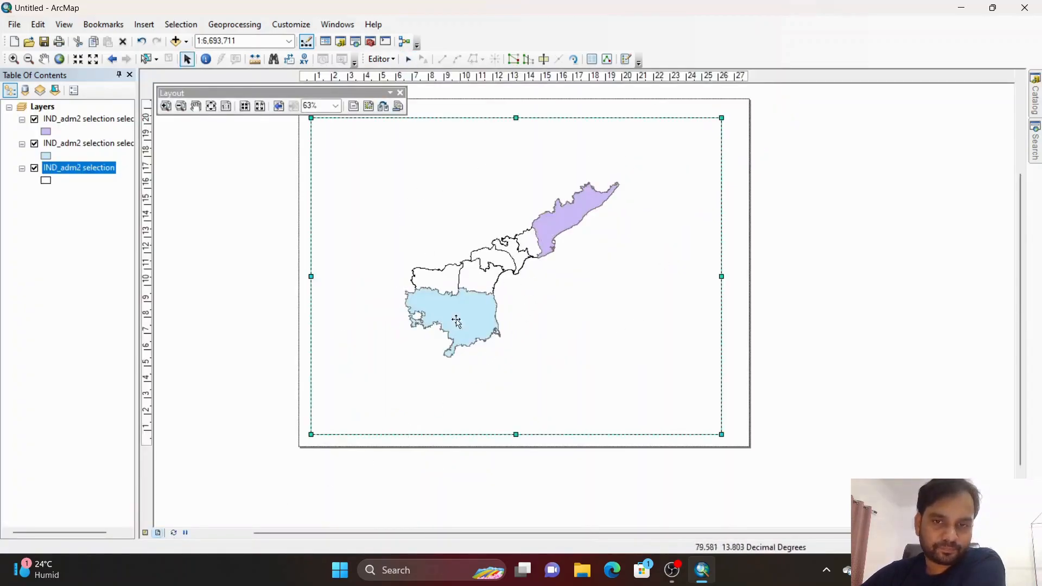
# Step: Rename the layer of the purple northeastern region as Northern Districts
pyautogui.click(89, 121)
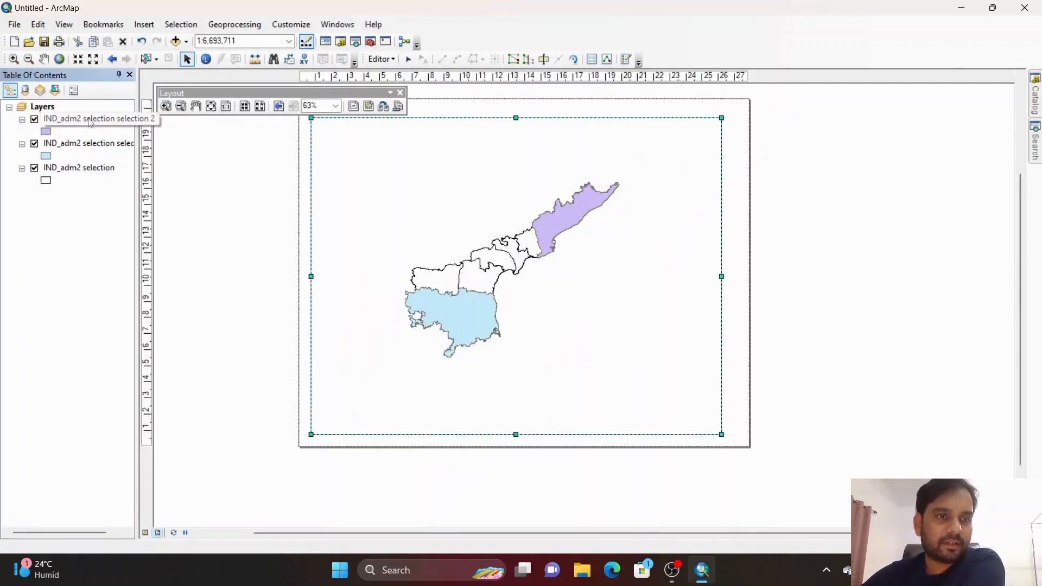
pyautogui.click(89, 122)
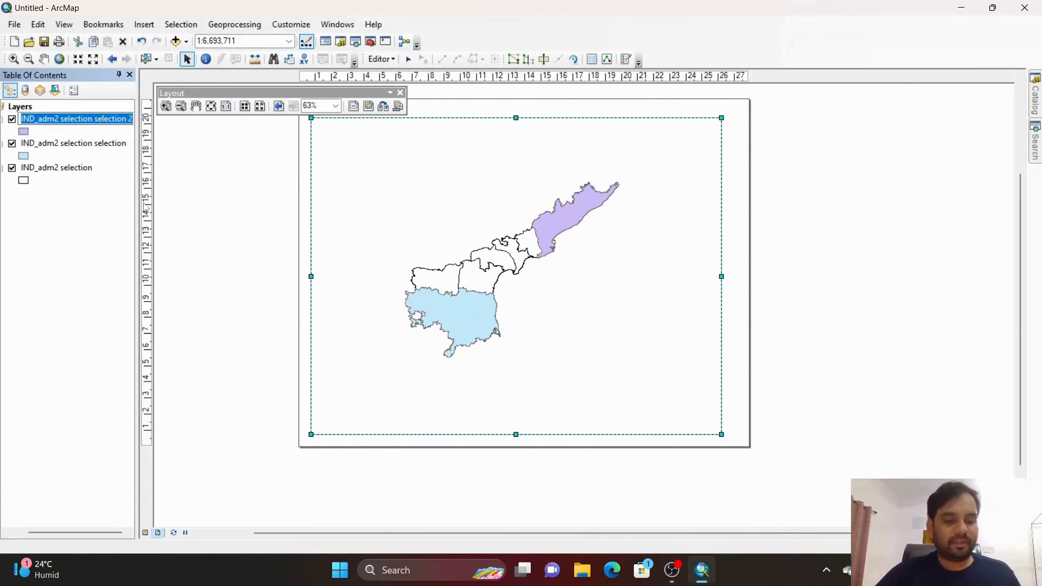
pyautogui.write('Northern ')
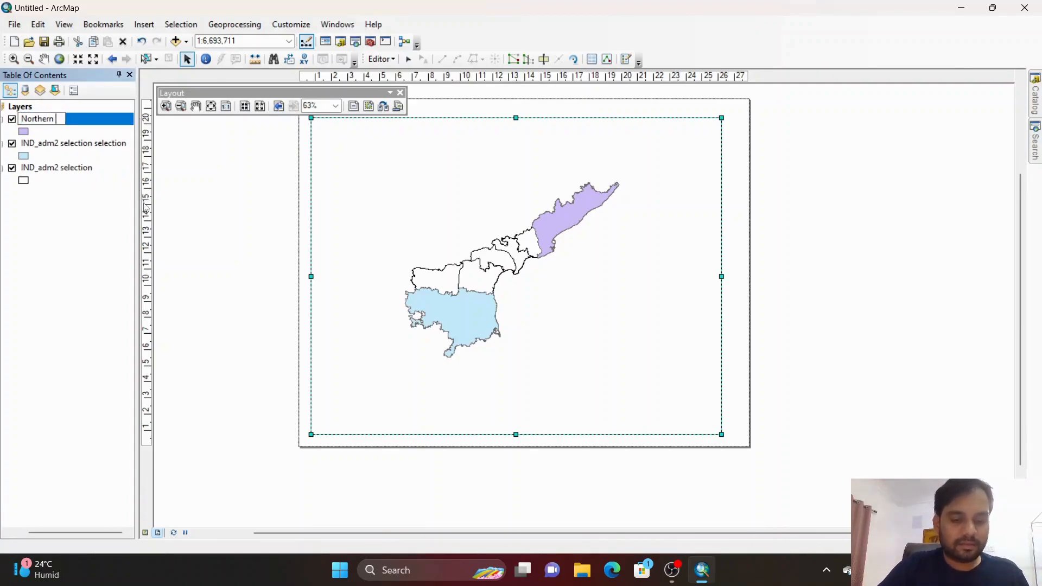
pyautogui.write('Districts')
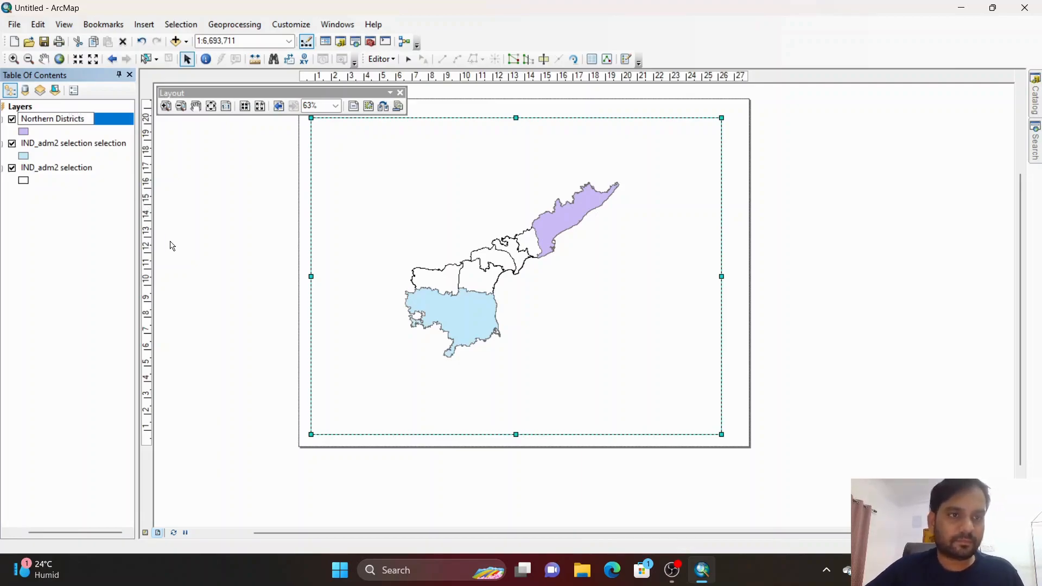
pyautogui.click(242, 241)
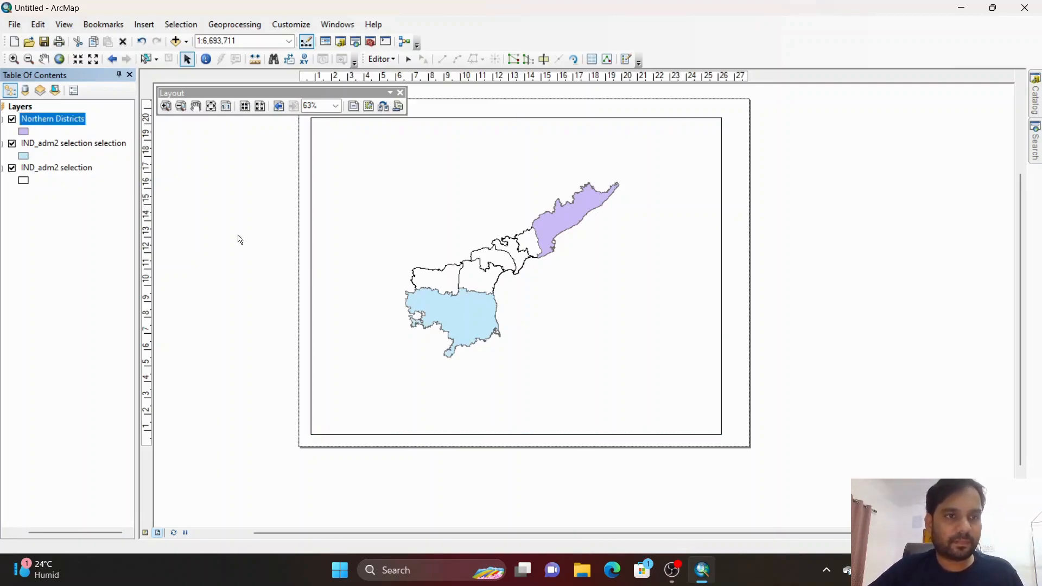
# Step: Rename the layer of the light-blue southern region as Southern Districts
pyautogui.click(50, 148)
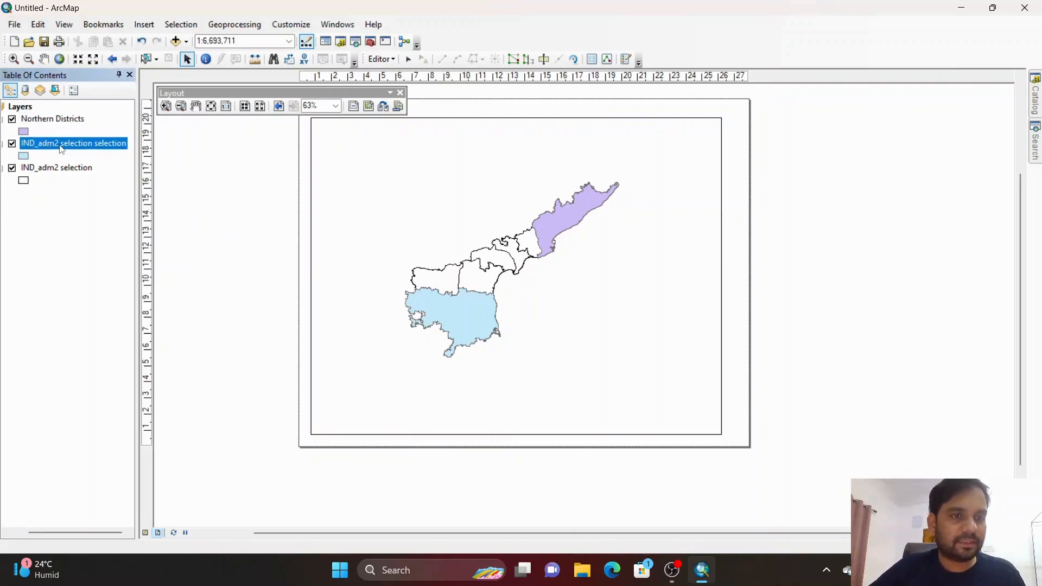
pyautogui.click(62, 149)
pyautogui.write('So')
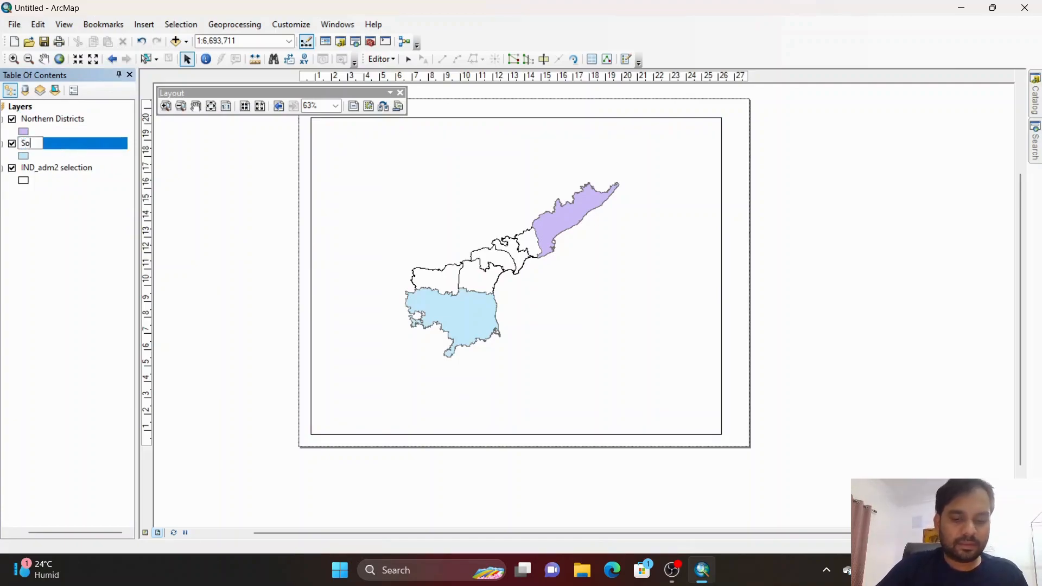
pyautogui.write('uthern Dis')
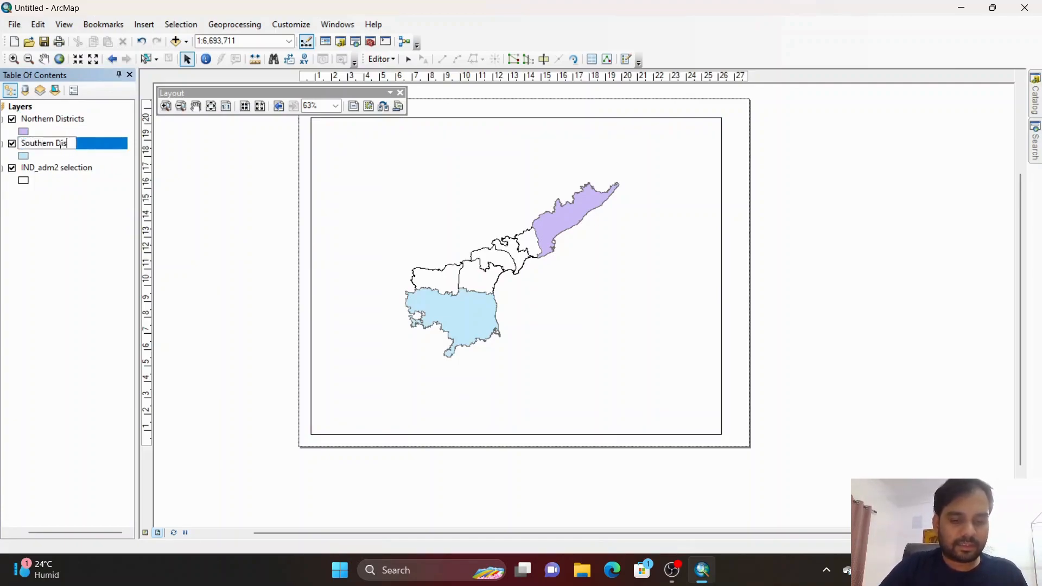
pyautogui.write('tricts')
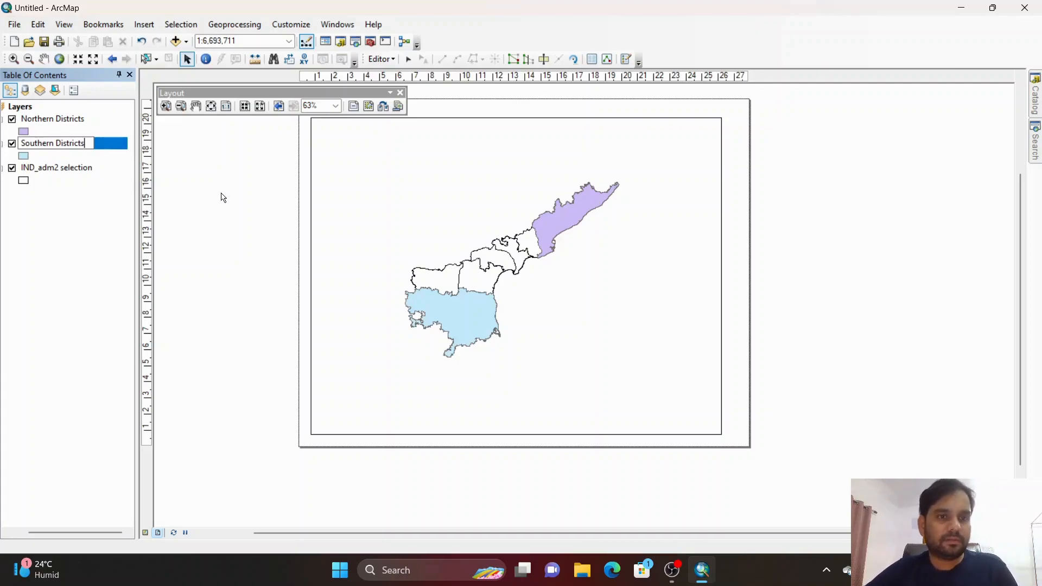
pyautogui.press('Return')
# Step: Insert a one-column legend covering Northern Districts, Southern Districts and IND_adm2 selection, keeping the default frame and item settings
pyautogui.click(144, 24)
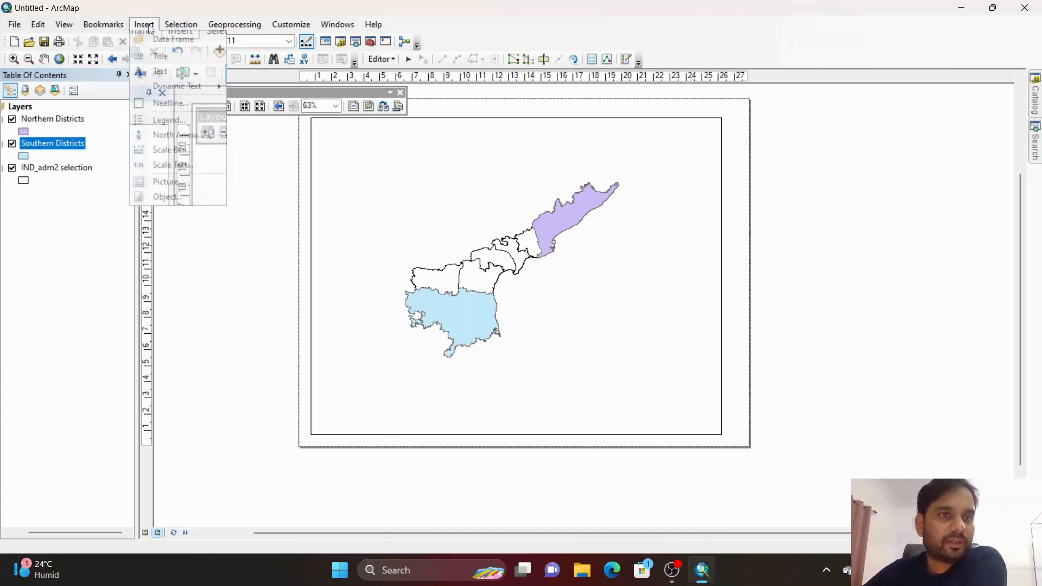
pyautogui.click(173, 122)
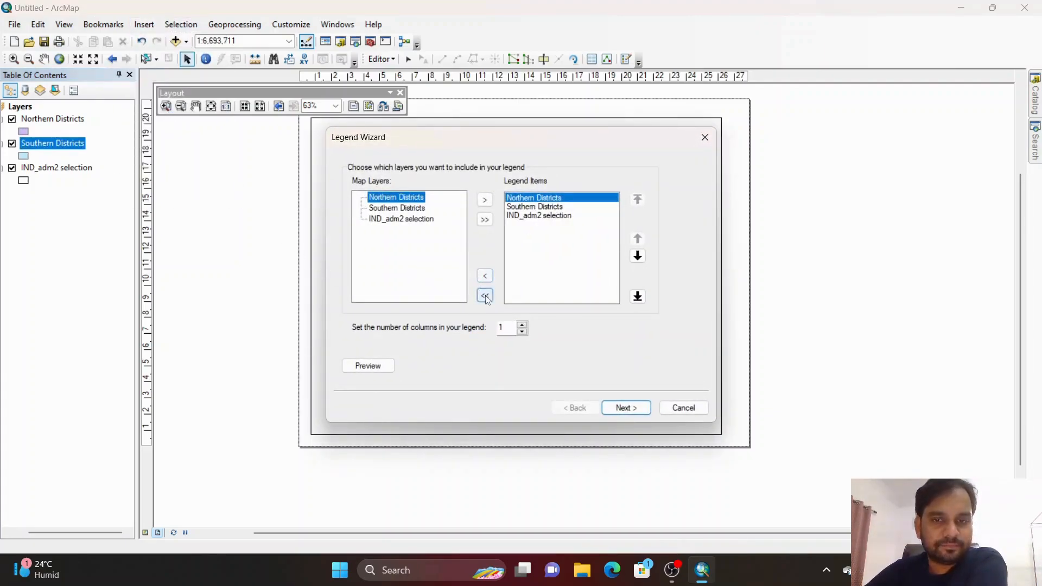
pyautogui.click(634, 408)
pyautogui.click(634, 409)
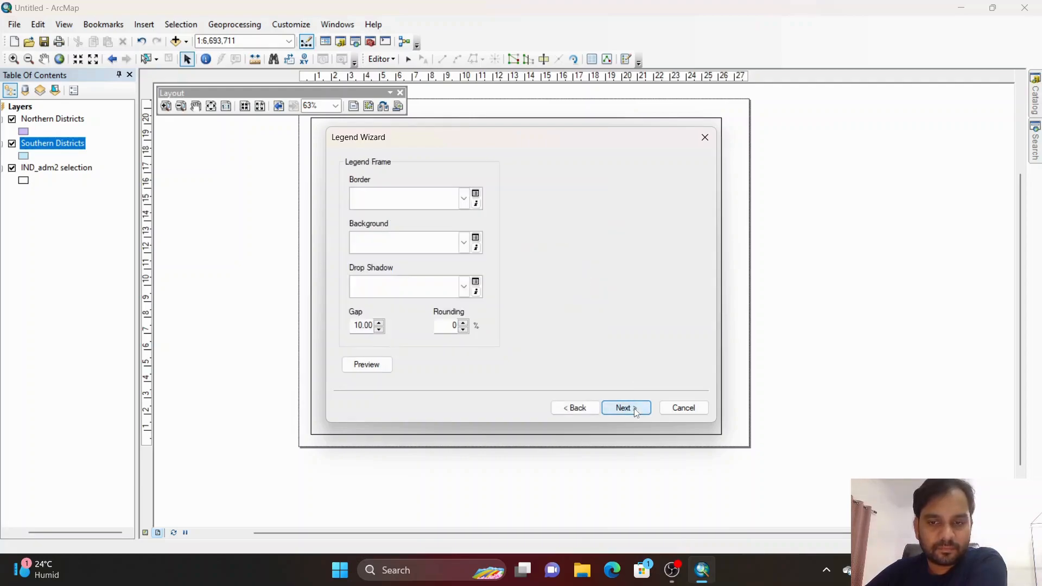
pyautogui.click(634, 408)
pyautogui.click(634, 408)
pyautogui.click(634, 408)
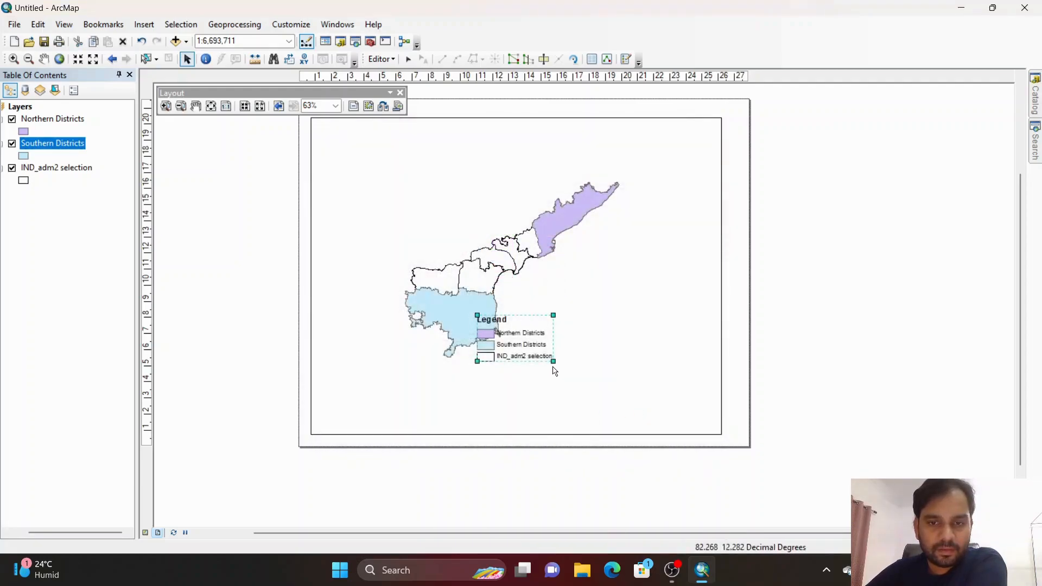
# Step: Enlarge the legend and place it in the lower-right corner of the map frame, and return to the data view
pyautogui.moveTo(596, 395); pyautogui.dragTo(697, 428)
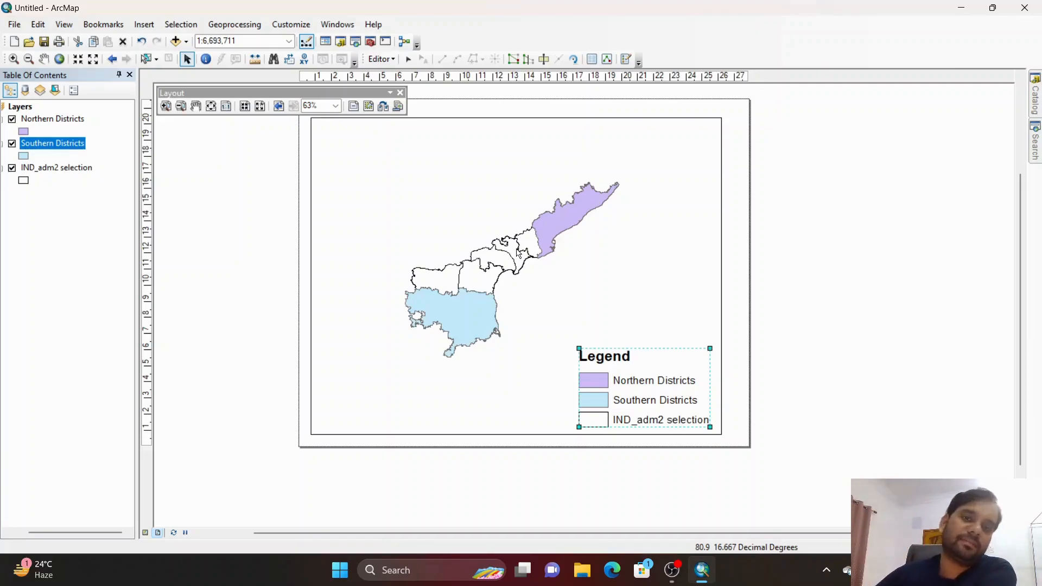
pyautogui.click(146, 533)
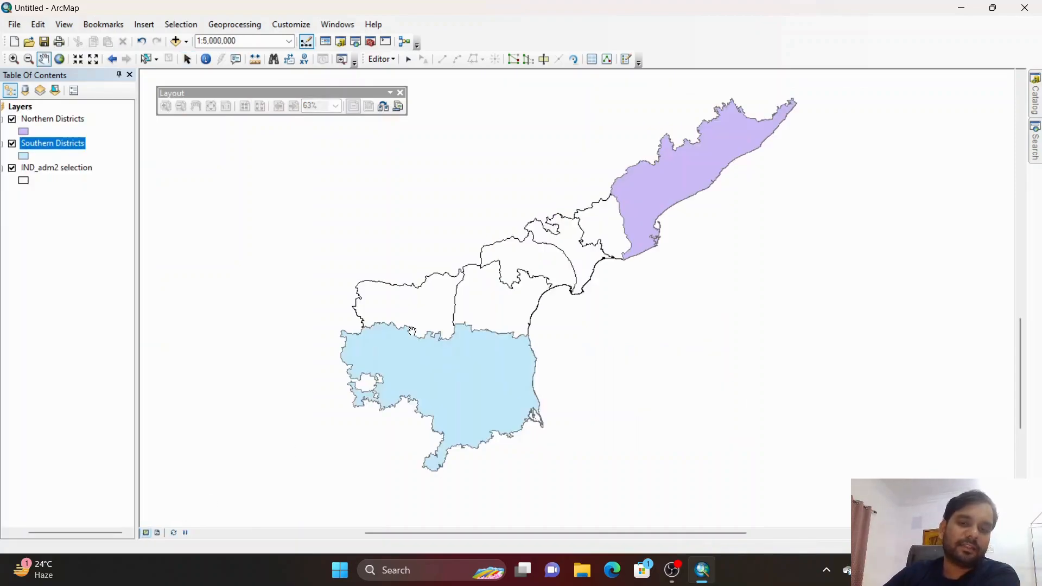